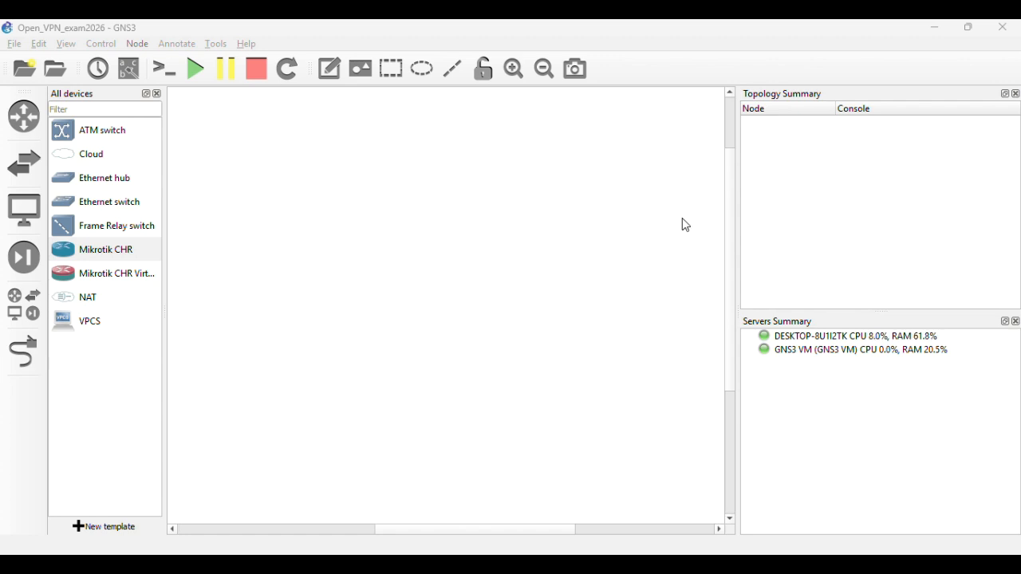
- Add VPCS host PC1 on the GNS3 VM server and position it on the canvas
{"action": "left_click_drag", "start_coordinate": [72, 323], "coordinate": [338, 372]}
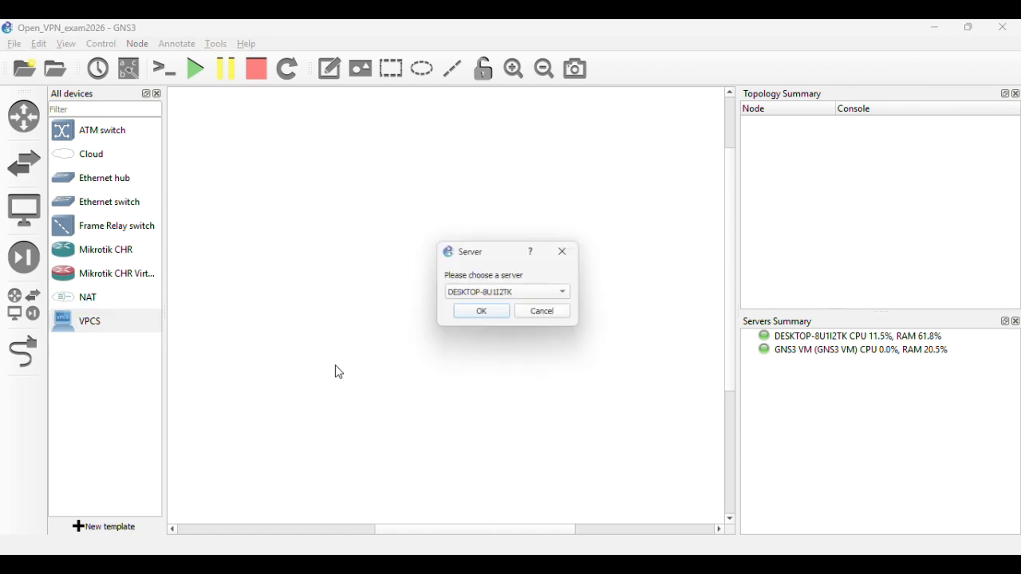
{"action": "left_click", "coordinate": [495, 297]}
{"action": "left_click", "coordinate": [488, 311]}
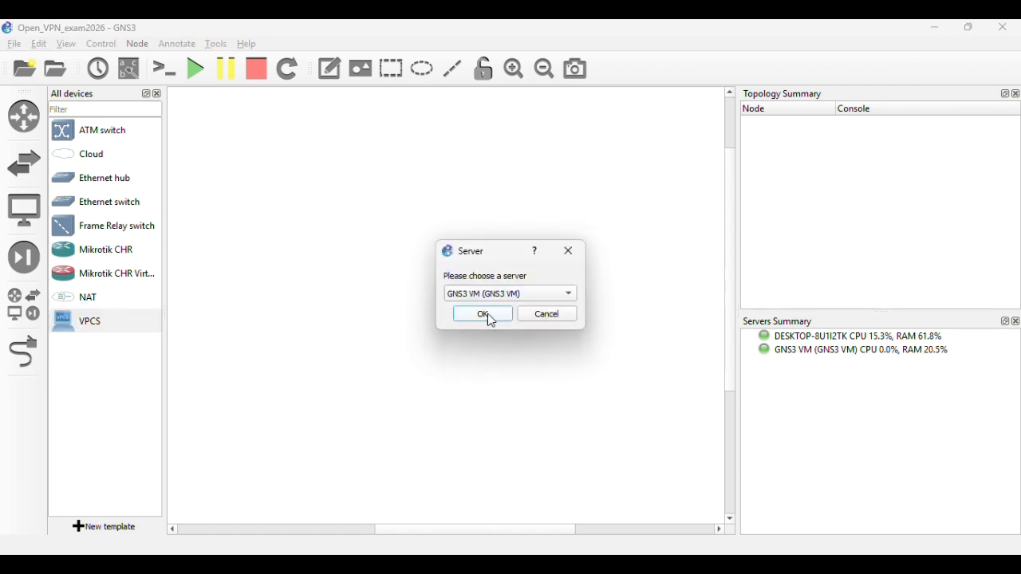
{"action": "left_click", "coordinate": [493, 315]}
{"action": "left_click_drag", "start_coordinate": [338, 375], "coordinate": [299, 358]}
- Add a second VPCS host, PC2, on the GNS3 VM and line up both PCs
{"action": "left_click_drag", "start_coordinate": [118, 327], "coordinate": [481, 360]}
{"action": "left_click", "coordinate": [500, 295]}
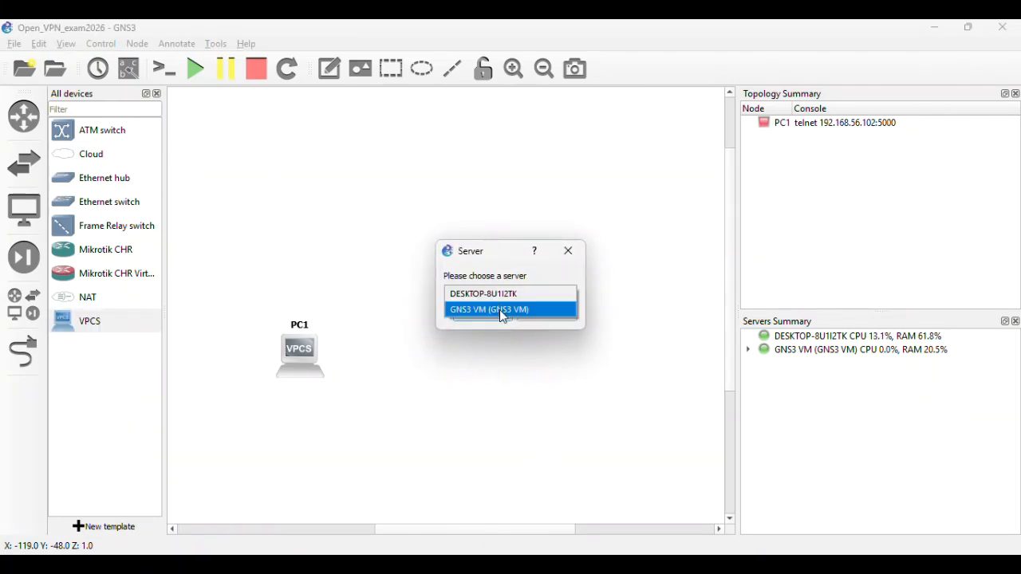
{"action": "left_click", "coordinate": [499, 309]}
{"action": "left_click", "coordinate": [493, 315]}
{"action": "left_click_drag", "start_coordinate": [464, 364], "coordinate": [473, 359]}
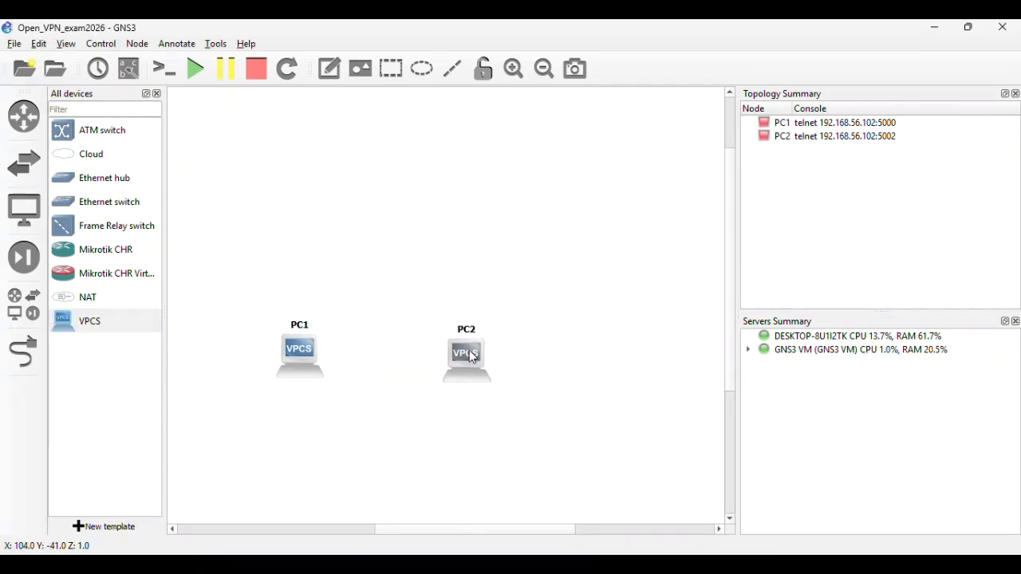
{"action": "left_click_drag", "start_coordinate": [287, 357], "coordinate": [258, 365]}
{"action": "left_click_drag", "start_coordinate": [467, 366], "coordinate": [452, 371]}
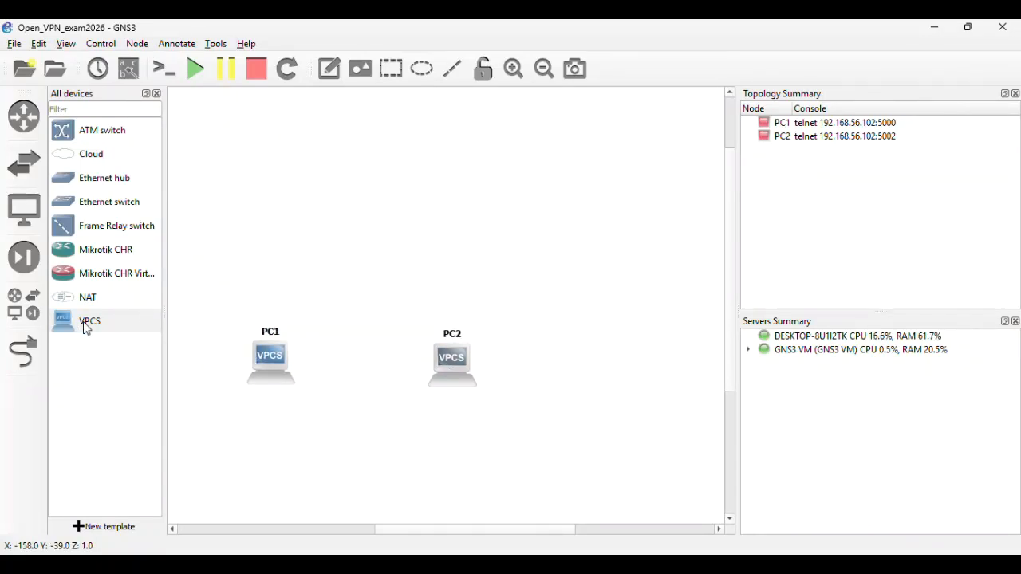
- Place Mikrotik CHR routers MikrotikCHR-1 above PC1 and MikrotikCHR-2 above PC2
{"action": "left_click", "coordinate": [100, 251]}
{"action": "left_click_drag", "start_coordinate": [102, 255], "coordinate": [268, 242]}
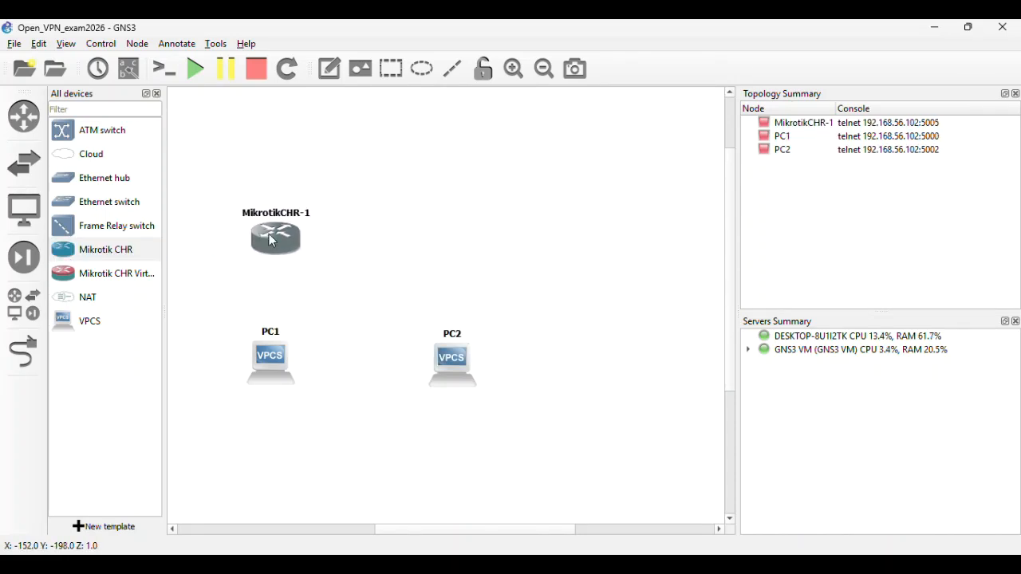
{"action": "left_click_drag", "start_coordinate": [103, 258], "coordinate": [451, 247]}
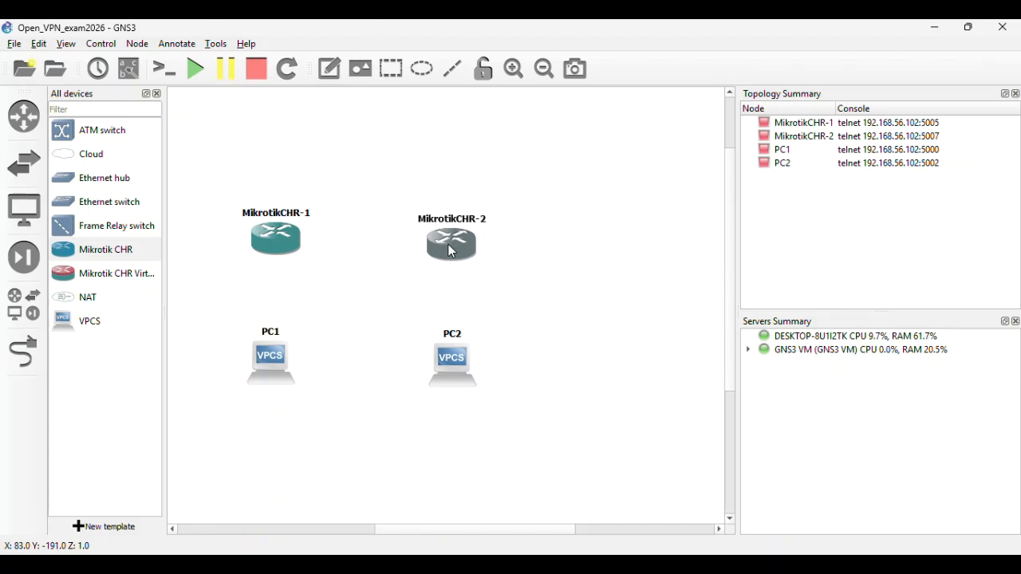
{"action": "left_click", "coordinate": [493, 261]}
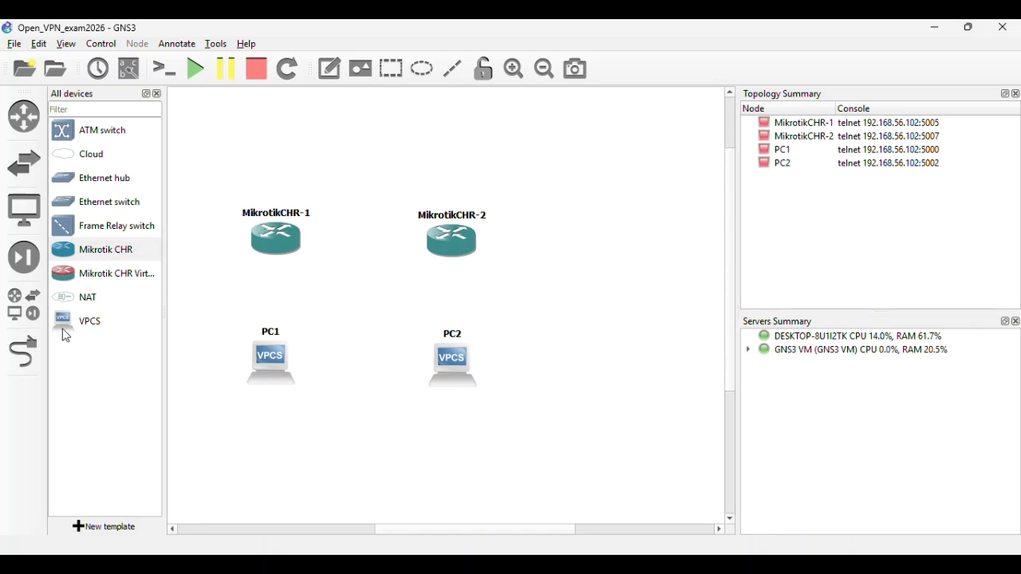
- Cable each PC's Ethernet0 to Ethernet1 on its Mikrotik router, then drop a Cloud node above
{"action": "left_click", "coordinate": [24, 352]}
{"action": "left_click", "coordinate": [275, 357]}
{"action": "left_click", "coordinate": [303, 366]}
{"action": "left_click", "coordinate": [272, 245]}
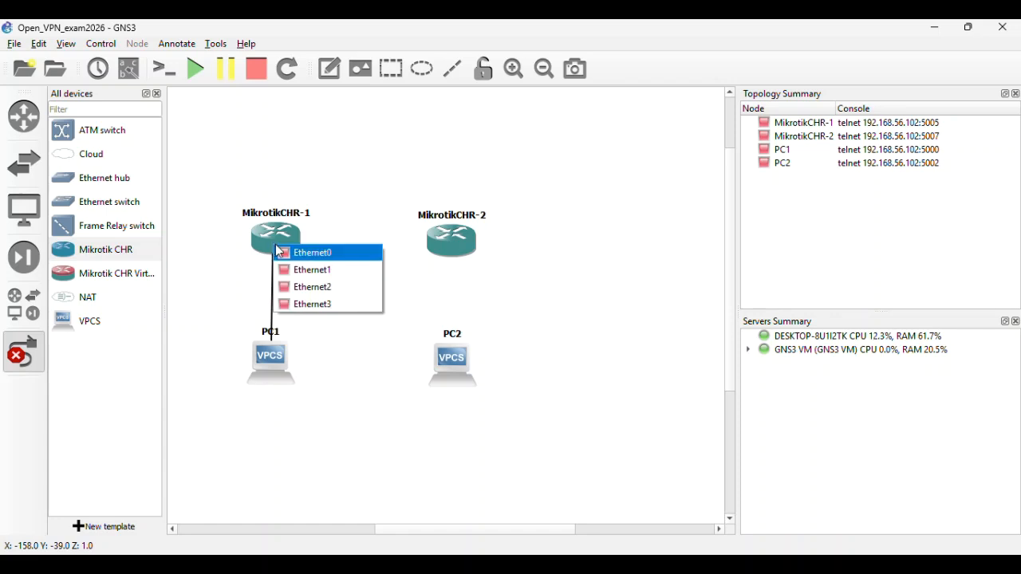
{"action": "left_click", "coordinate": [287, 270]}
{"action": "left_click", "coordinate": [452, 355]}
{"action": "left_click", "coordinate": [486, 364]}
{"action": "left_click", "coordinate": [453, 249]}
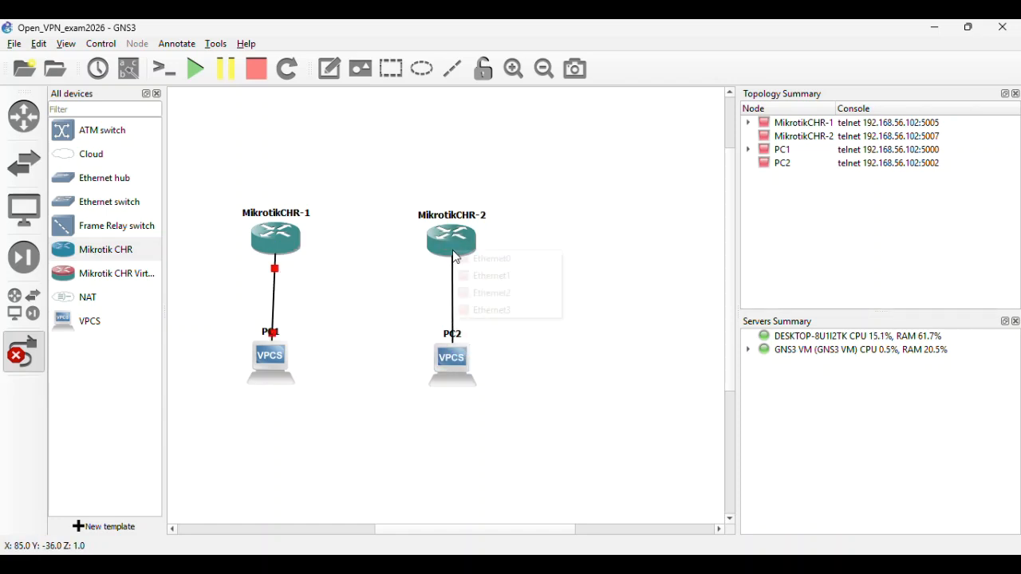
{"action": "left_click", "coordinate": [459, 275]}
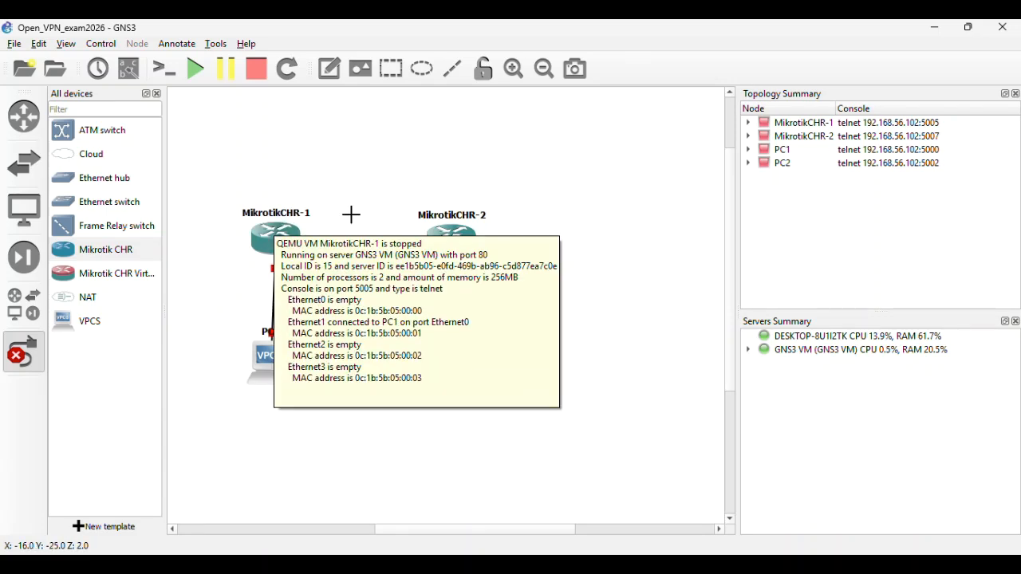
{"action": "left_click_drag", "start_coordinate": [84, 158], "coordinate": [387, 137]}
- Add Cloud1 on the GNS3 VM server and position it above the routers
{"action": "left_click", "coordinate": [485, 296]}
{"action": "left_click", "coordinate": [488, 309]}
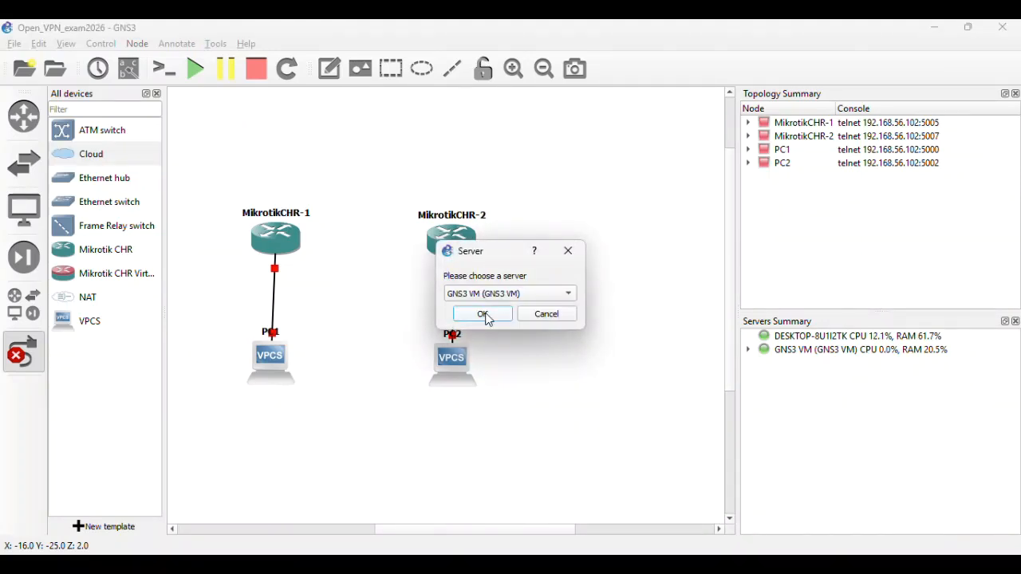
{"action": "left_click", "coordinate": [484, 316]}
{"action": "left_click", "coordinate": [421, 159]}
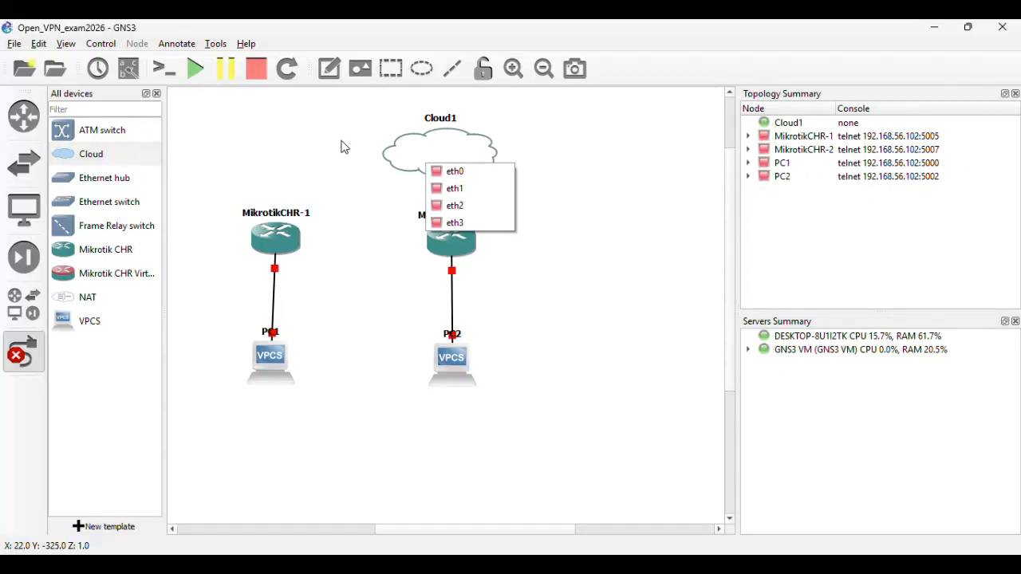
{"action": "left_click", "coordinate": [450, 141]}
{"action": "left_click", "coordinate": [405, 134]}
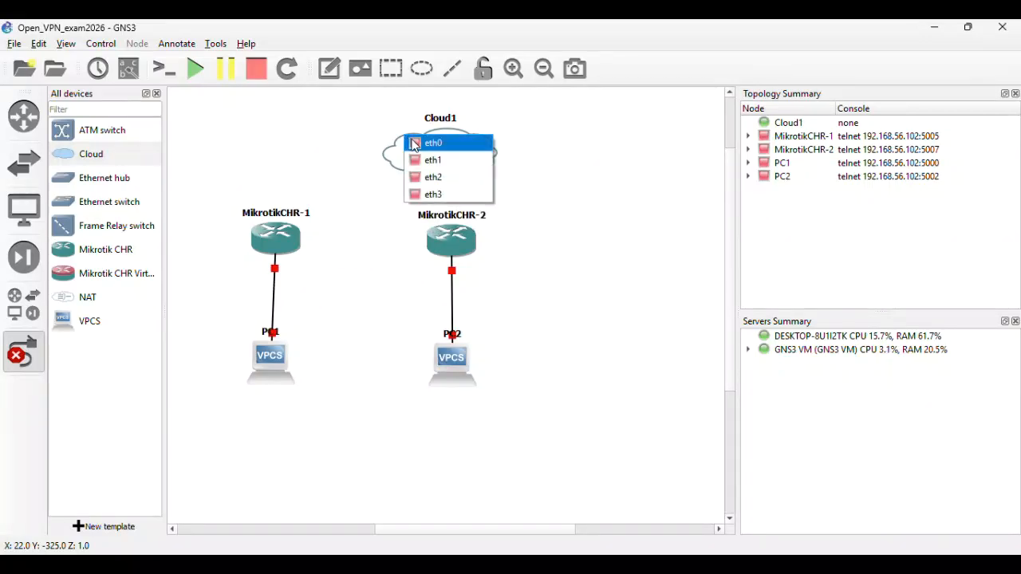
{"action": "left_click", "coordinate": [353, 159]}
{"action": "left_click", "coordinate": [30, 351]}
{"action": "left_click_drag", "start_coordinate": [422, 153], "coordinate": [344, 134]}
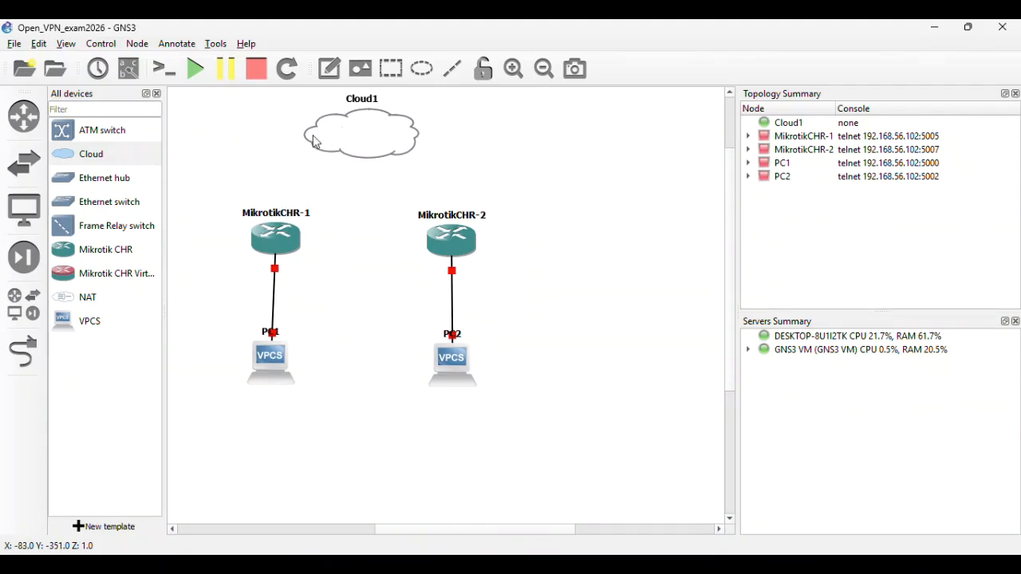
- Add Ethernet switch Switch1 on the GNS3 VM below Cloud1
{"action": "left_click_drag", "start_coordinate": [70, 201], "coordinate": [367, 184]}
{"action": "left_click", "coordinate": [510, 293]}
{"action": "left_click", "coordinate": [485, 309]}
{"action": "left_click", "coordinate": [482, 313]}
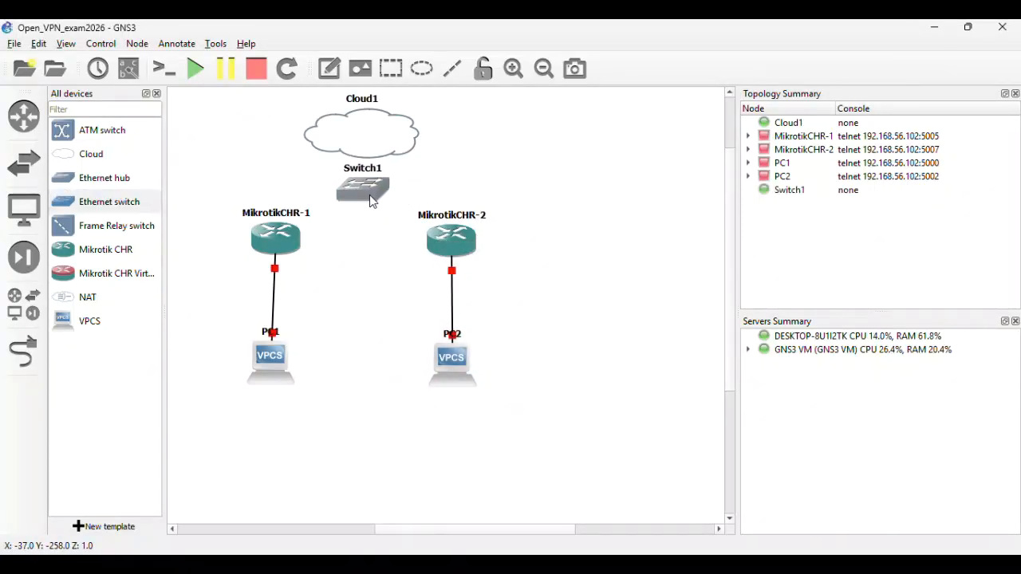
- Link MikrotikCHR-1 Ethernet0 and MikrotikCHR-2 to Switch1 (Switch1 Ethernet2 for CHR-2)
{"action": "left_click", "coordinate": [23, 351]}
{"action": "left_click", "coordinate": [284, 246]}
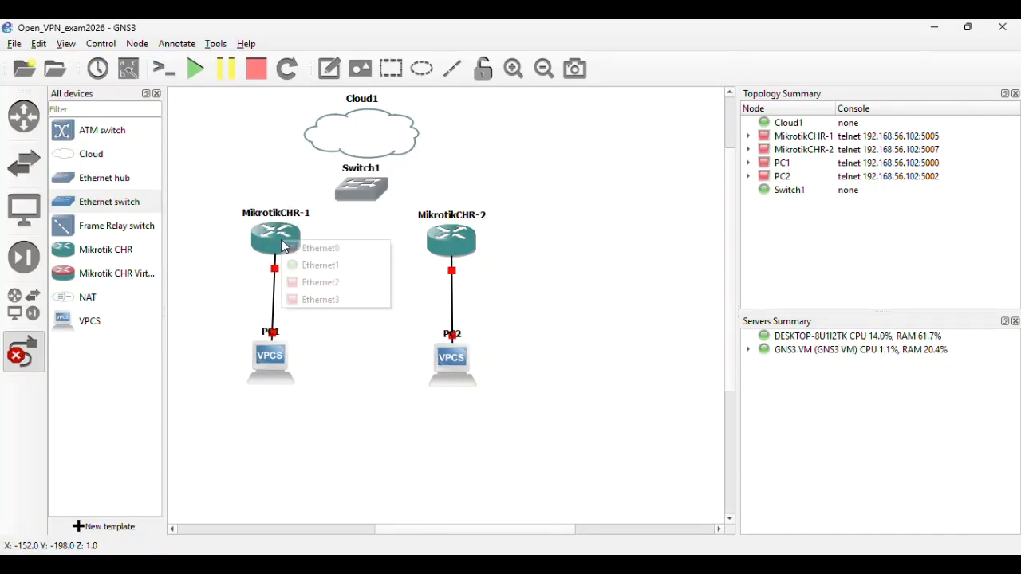
{"action": "left_click", "coordinate": [319, 248]}
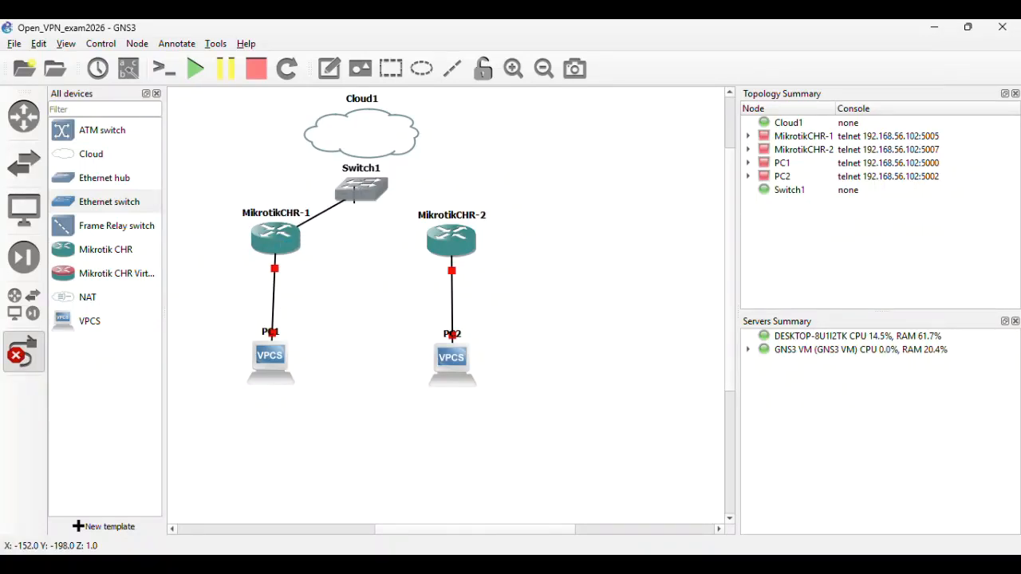
{"action": "left_click", "coordinate": [354, 198]}
{"action": "left_click", "coordinate": [361, 221]}
{"action": "left_click", "coordinate": [369, 198]}
{"action": "left_click", "coordinate": [395, 237]}
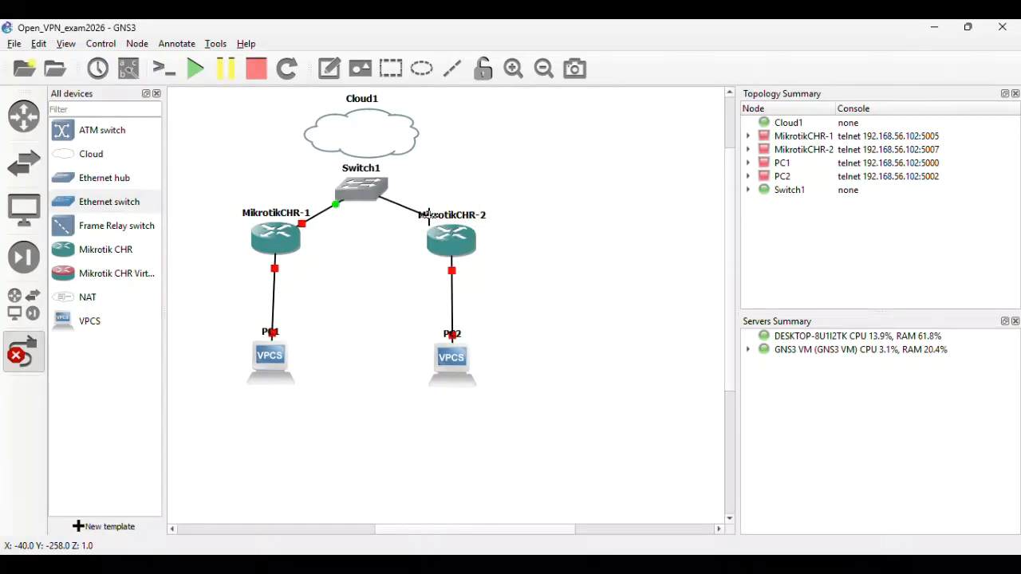
{"action": "left_click", "coordinate": [448, 233]}
{"action": "left_click", "coordinate": [489, 257]}
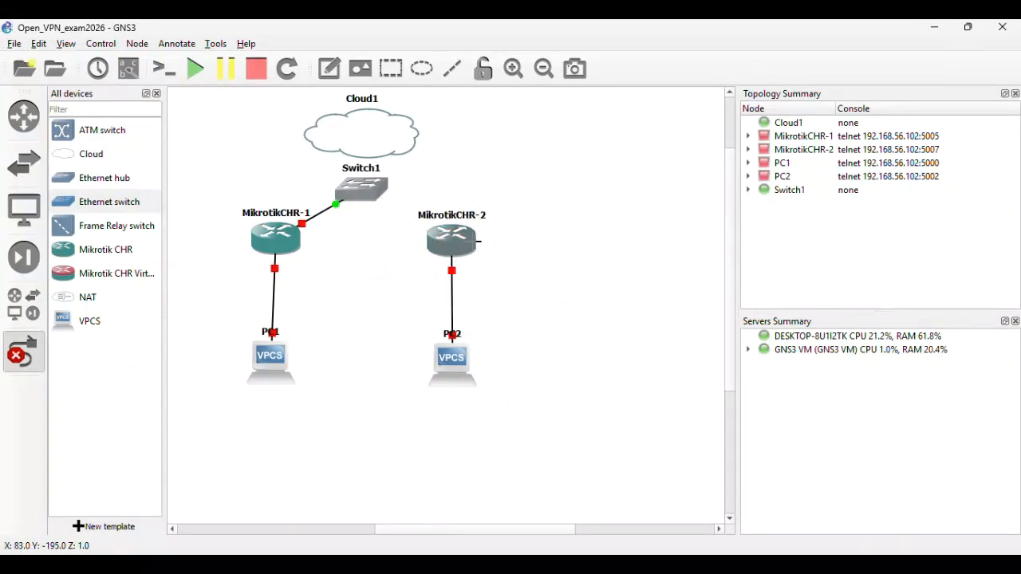
- Link Switch1 Ethernet0 to Cloud1's eth0
{"action": "left_click", "coordinate": [364, 187]}
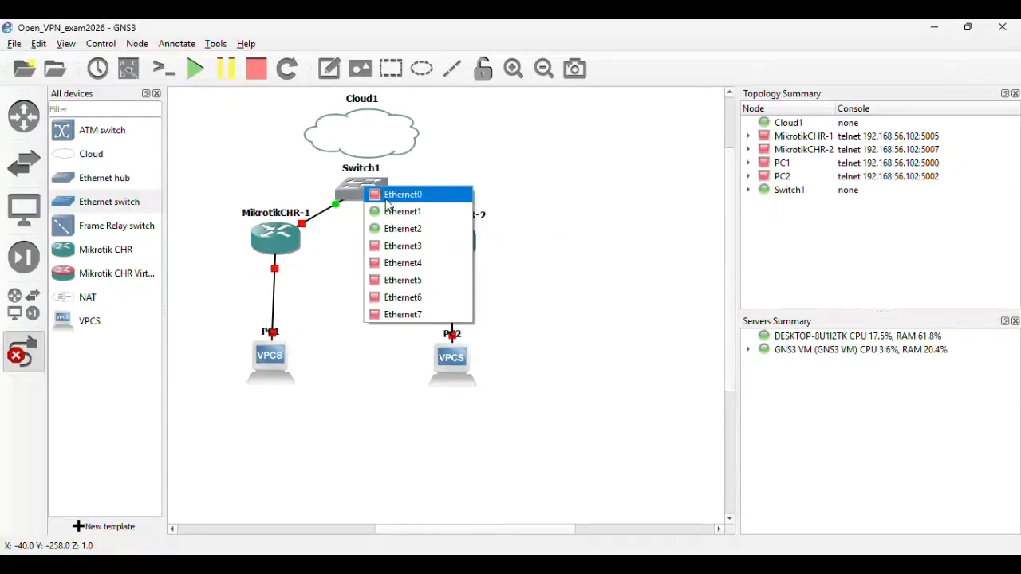
{"action": "left_click", "coordinate": [387, 199]}
{"action": "left_click", "coordinate": [370, 144]}
{"action": "left_click", "coordinate": [375, 154]}
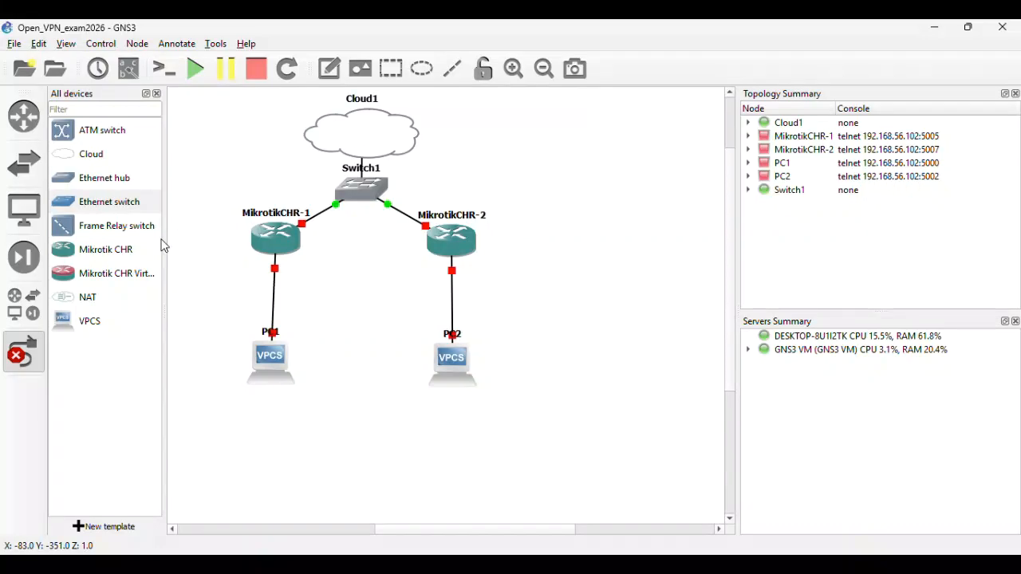
{"action": "left_click", "coordinate": [26, 351]}
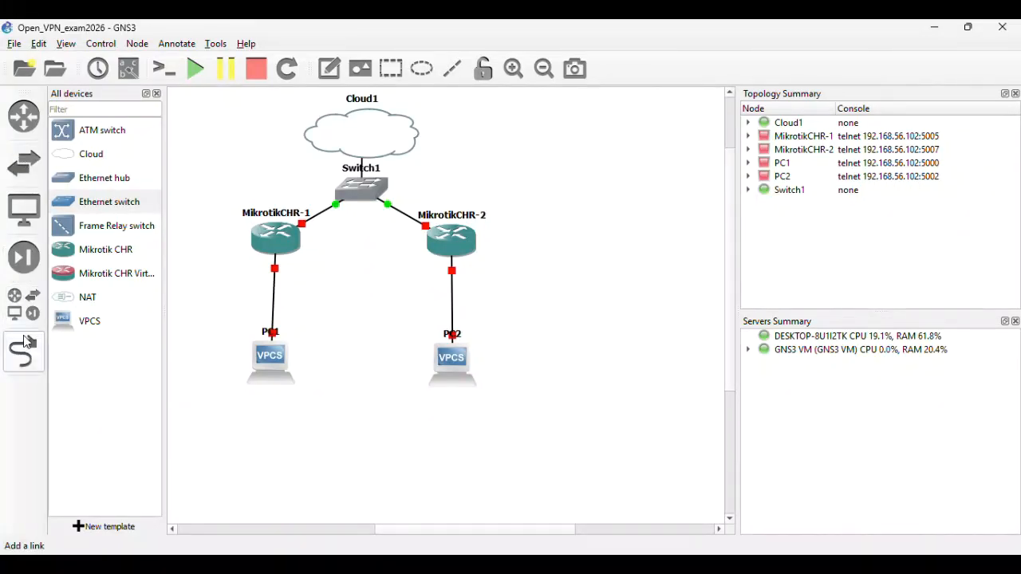
- Add a two-line note '192.168.1.0/24 / KANTOR - A' beneath PC1
{"action": "left_click", "coordinate": [327, 78]}
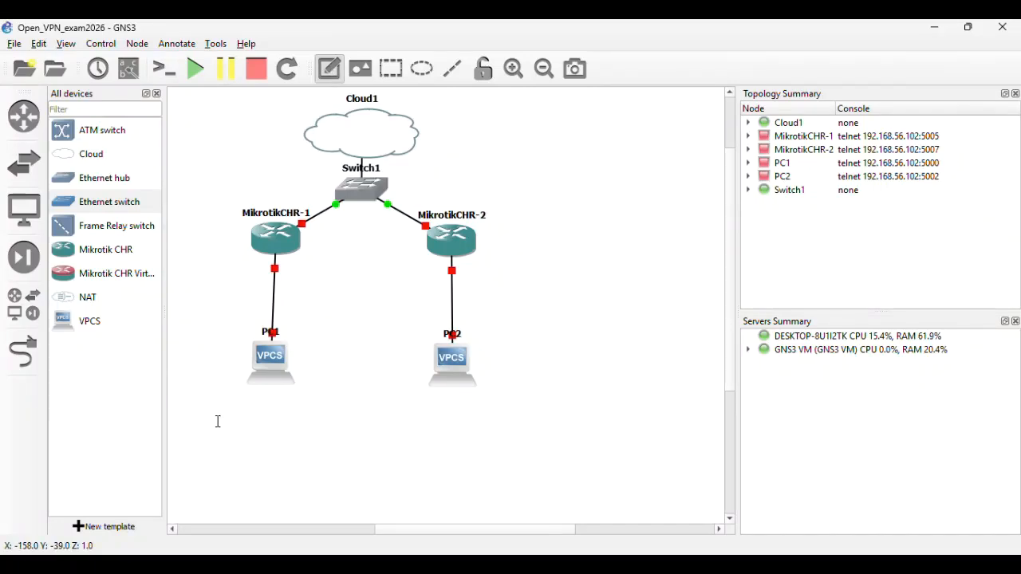
{"action": "left_click", "coordinate": [213, 402]}
{"action": "type", "text": "192.168.1.0/24"}
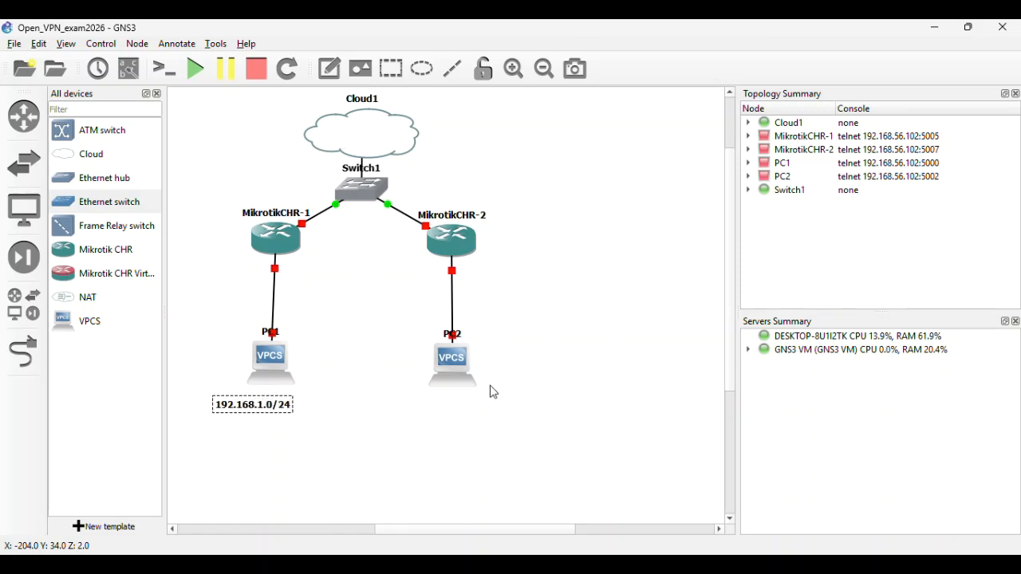
{"action": "left_click", "coordinate": [272, 428]}
{"action": "left_click_drag", "start_coordinate": [264, 410], "coordinate": [284, 407]}
{"action": "double_click", "coordinate": [310, 404]}
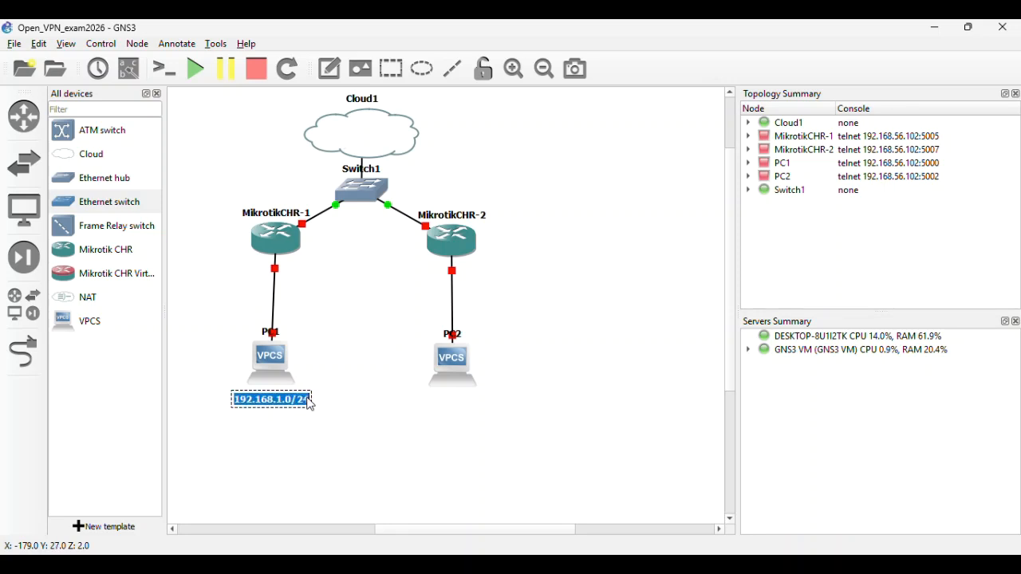
{"action": "left_click", "coordinate": [309, 401]}
{"action": "key", "text": "Return"}
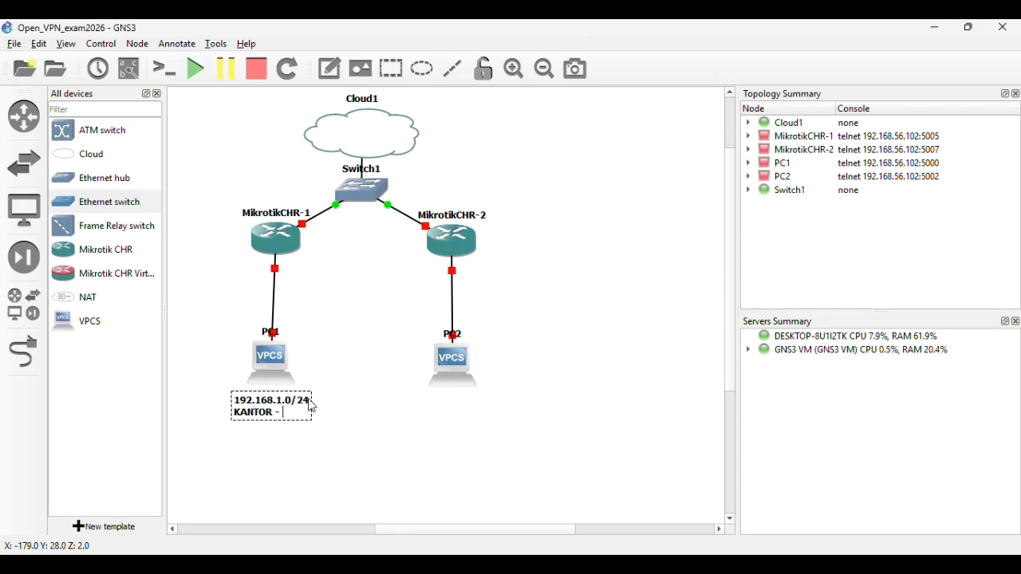
{"action": "type", "text": "KANTOR - A"}
{"action": "right_click", "coordinate": [258, 405]}
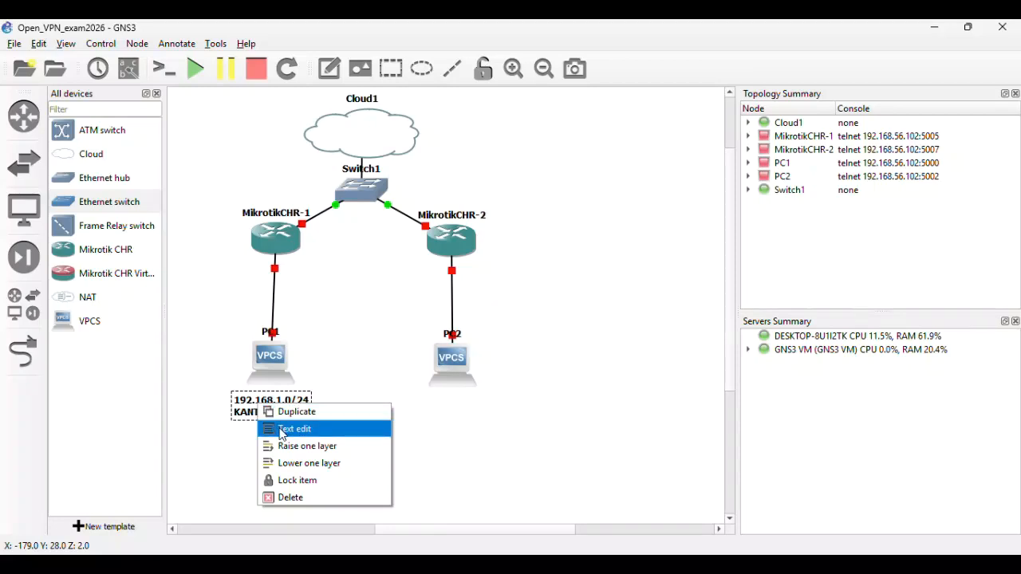
{"action": "left_click", "coordinate": [342, 388]}
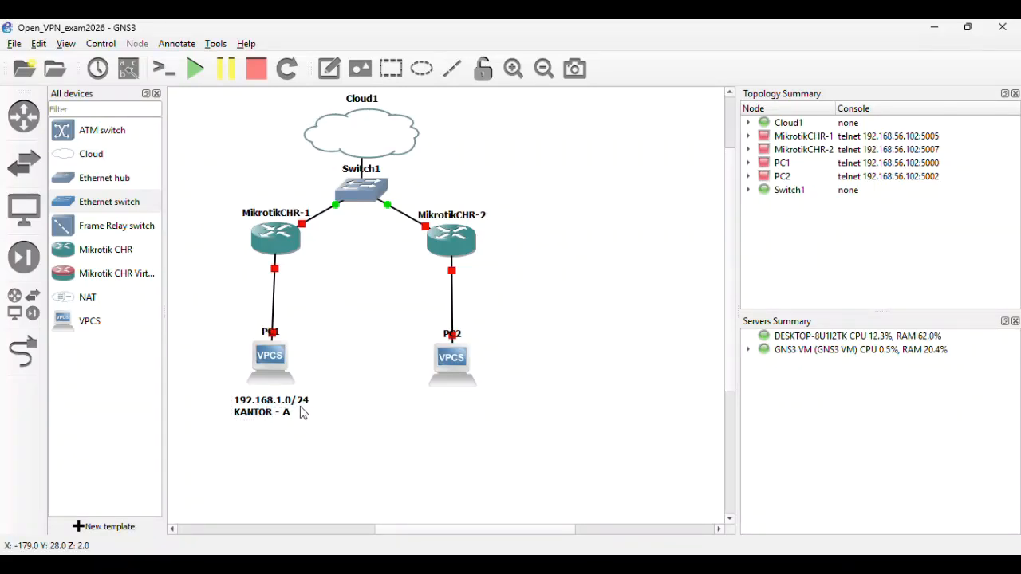
- Add a note '192.168.2.0/24 / KANTOR -B' beneath PC2 and align both subnet notes
{"action": "left_click", "coordinate": [329, 68]}
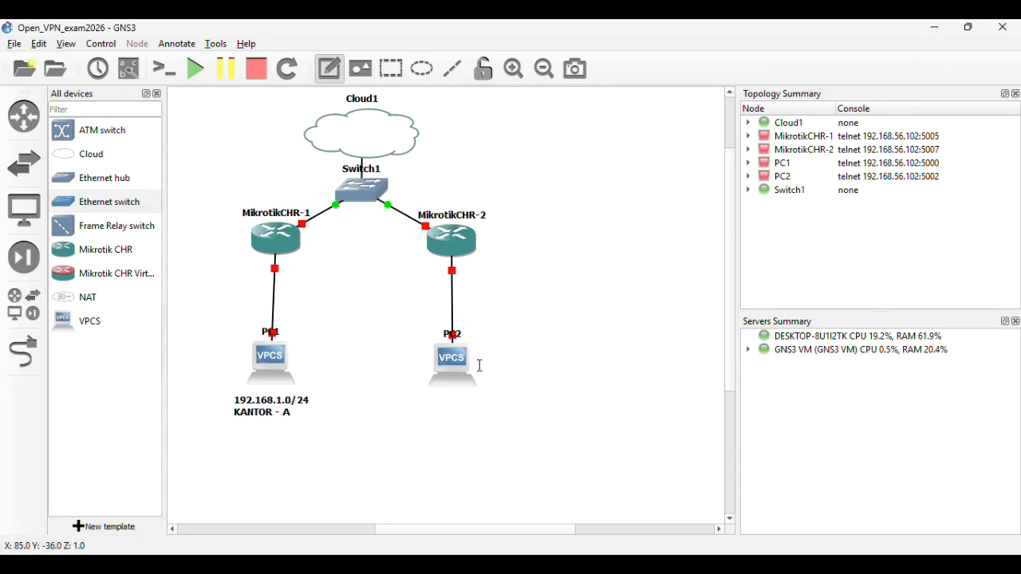
{"action": "left_click", "coordinate": [447, 403]}
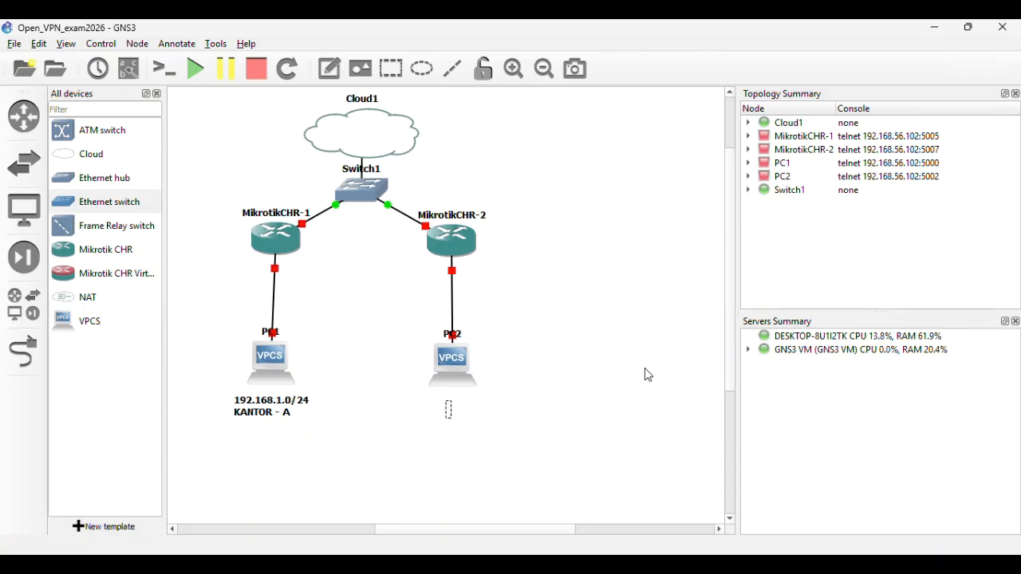
{"action": "type", "text": "192.168.2.0/ 24"}
{"action": "key", "text": "Return"}
{"action": "type", "text": "KANTOR -B"}
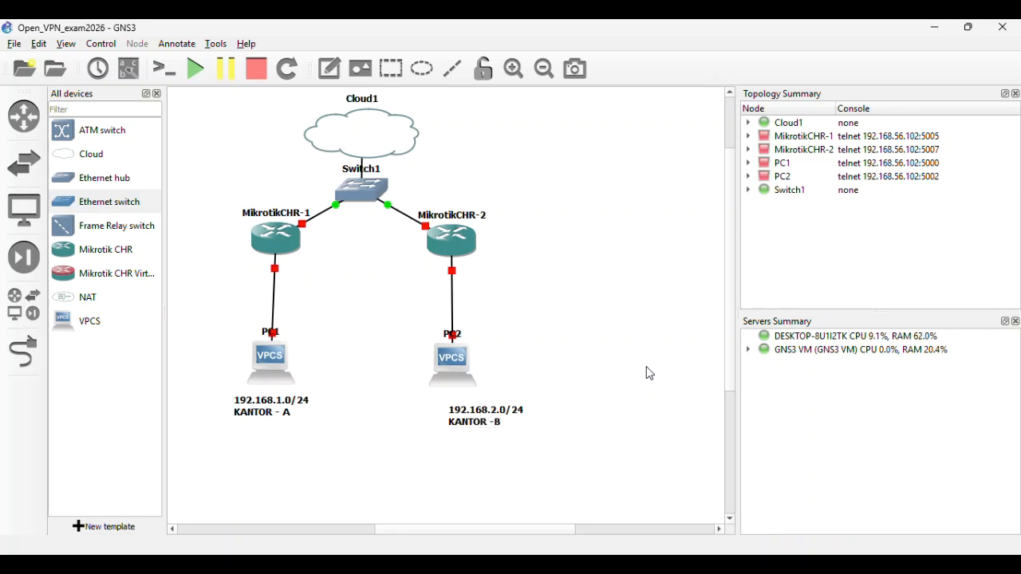
{"action": "mouse_move", "coordinate": [498, 420]}
{"action": "left_mouse_down"}
{"action": "mouse_move", "coordinate": [472, 413]}
{"action": "mouse_move", "coordinate": [481, 411]}
{"action": "left_mouse_up"}
{"action": "left_click_drag", "start_coordinate": [291, 413], "coordinate": [301, 415]}
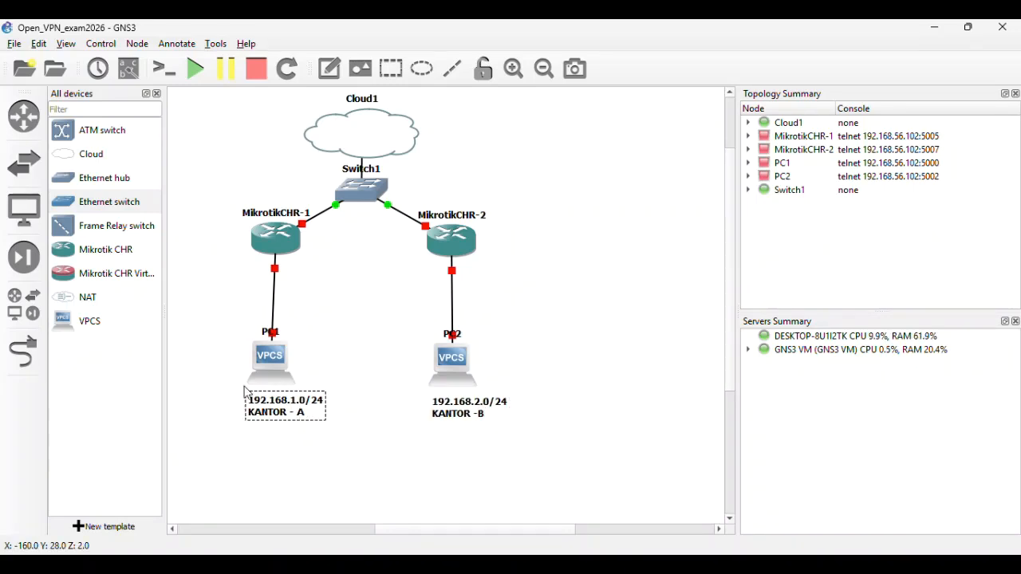
{"action": "left_click", "coordinate": [329, 68]}
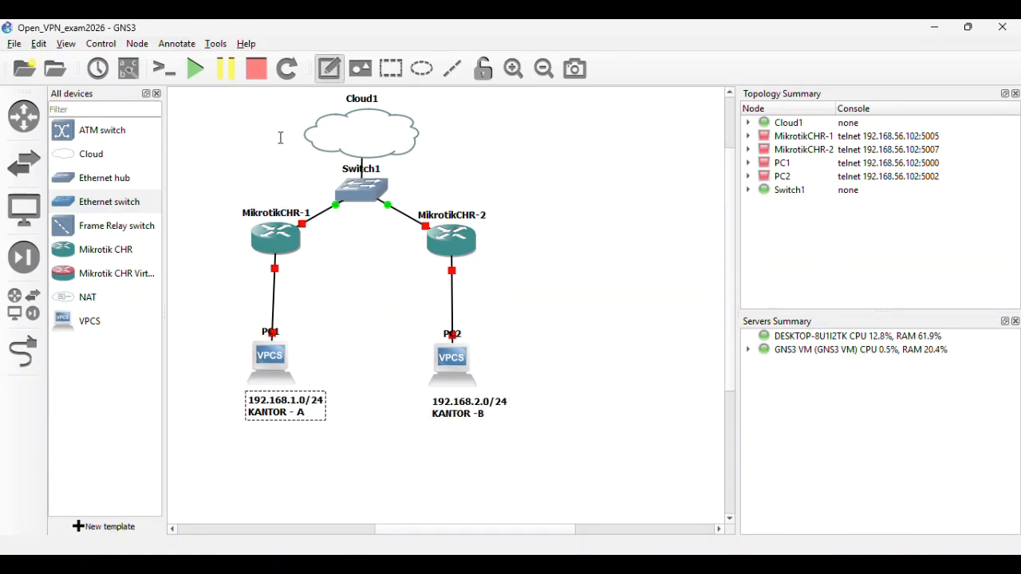
- Label MikrotikCHR-1's PC-side link with a 192.168.1.1/24 note
{"action": "left_click", "coordinate": [198, 262]}
{"action": "type", "text": "192.168.1.1/24"}
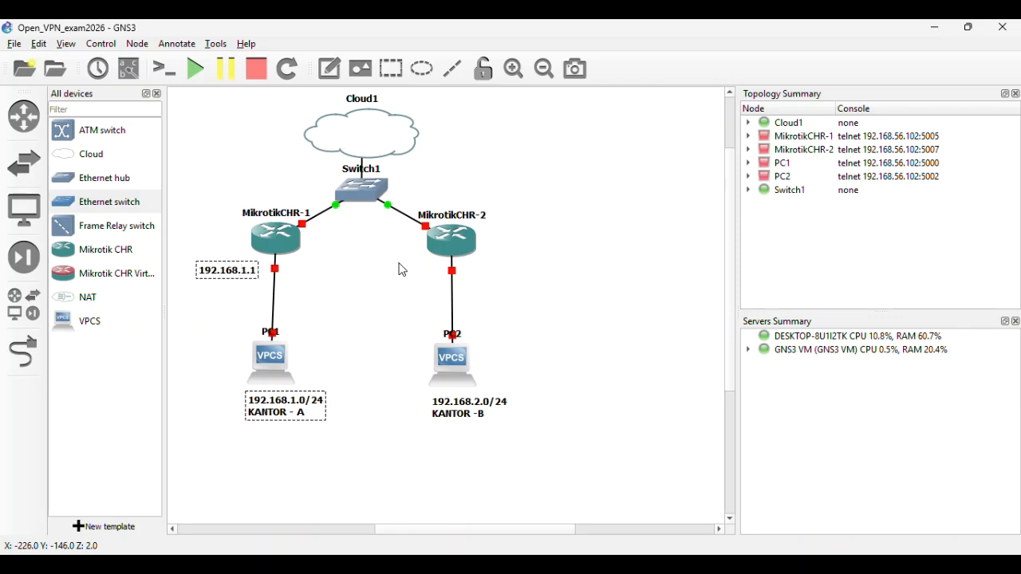
{"action": "left_click", "coordinate": [406, 267]}
{"action": "left_click_drag", "start_coordinate": [243, 275], "coordinate": [233, 265]}
- Label MikrotikCHR-2's PC-side link with 192.168.2.1/24 and nudge Switch1 up
{"action": "left_click", "coordinate": [329, 67]}
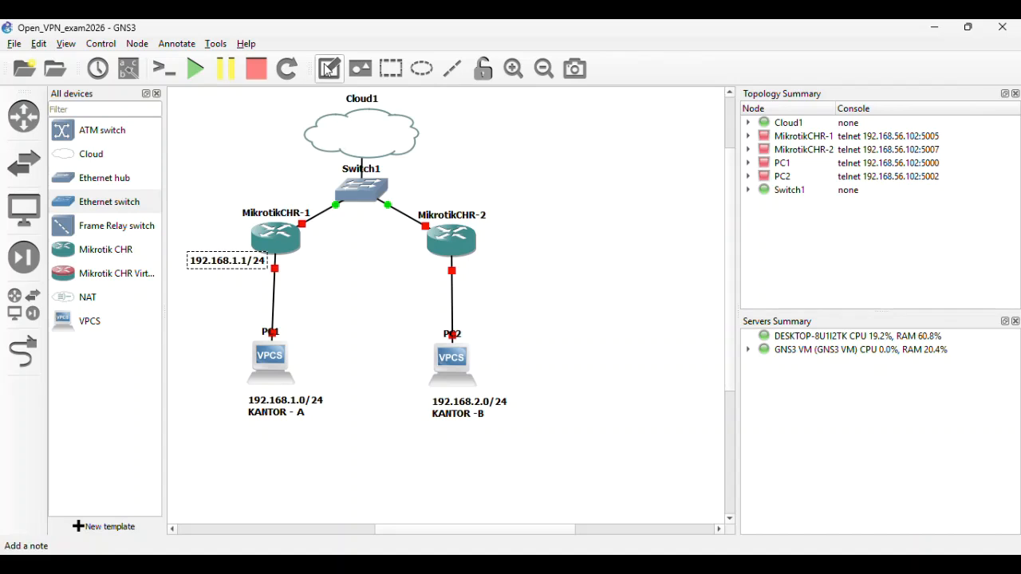
{"action": "left_click", "coordinate": [468, 263]}
{"action": "type", "text": "192.16"}
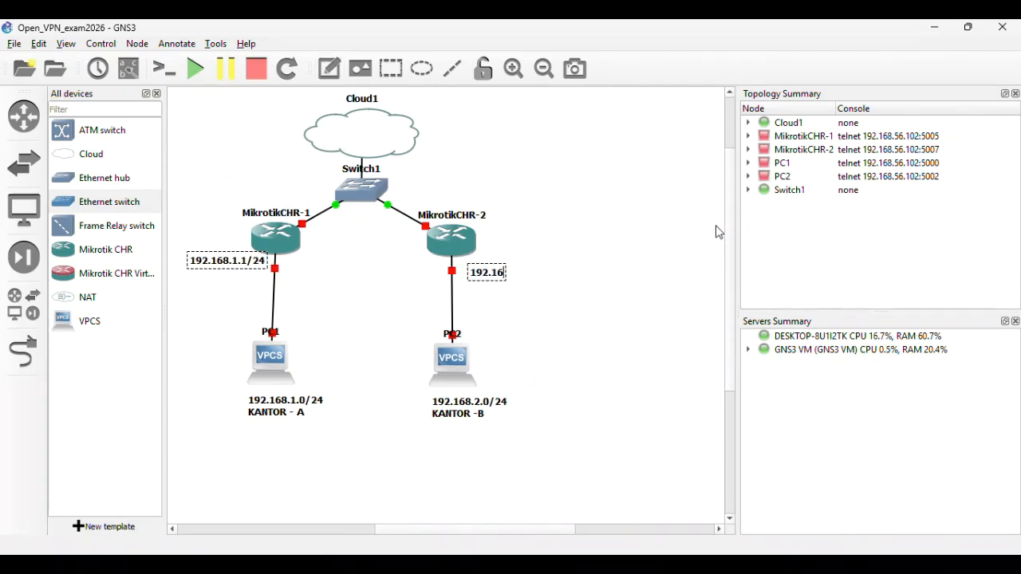
{"action": "type", "text": "8.2.1/2"}
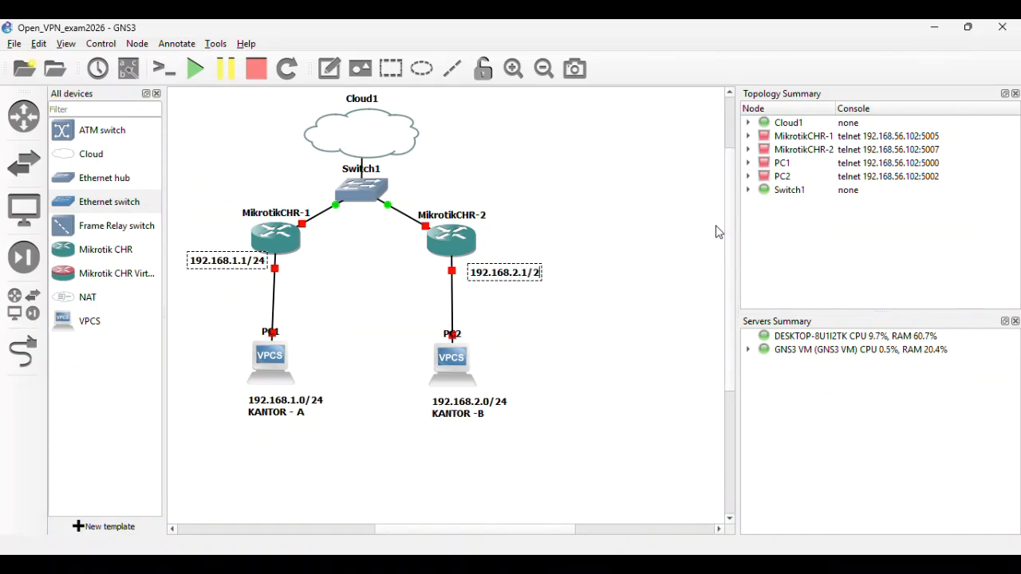
{"action": "type", "text": "4"}
{"action": "left_click", "coordinate": [679, 264]}
{"action": "left_click_drag", "start_coordinate": [527, 276], "coordinate": [519, 268]}
{"action": "left_click", "coordinate": [589, 272]}
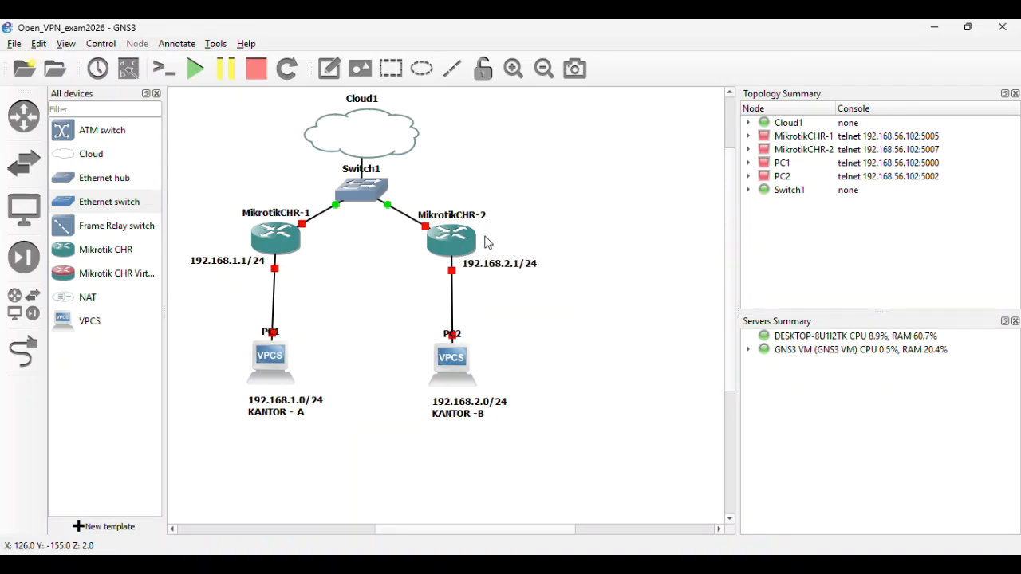
{"action": "left_click_drag", "start_coordinate": [375, 193], "coordinate": [375, 183]}
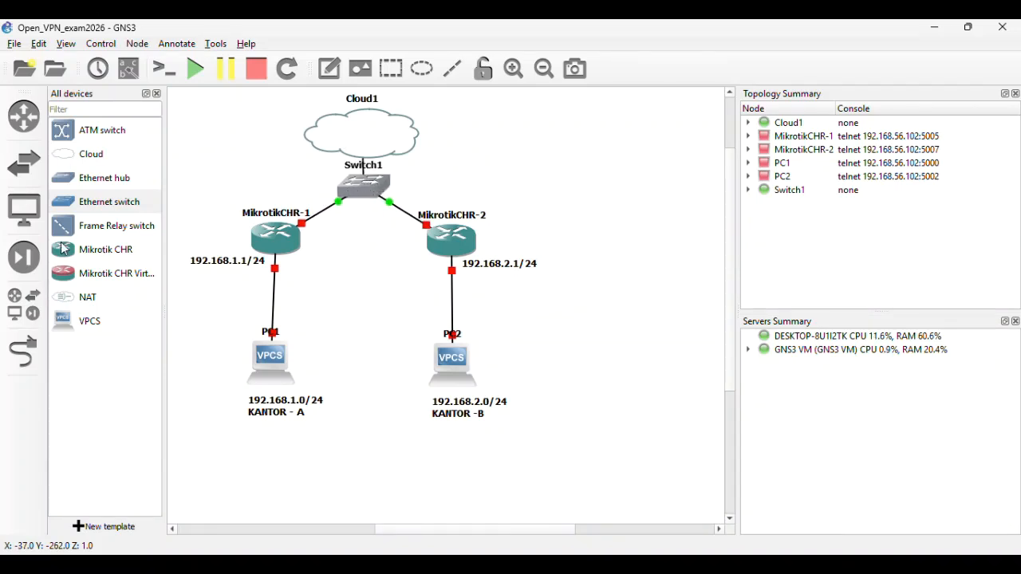
- Add a 192.168.56.100/24 note on MikrotikCHR-1's link to Switch1
{"action": "left_click", "coordinate": [329, 69]}
{"action": "left_click", "coordinate": [313, 226]}
{"action": "type", "text": "192"}
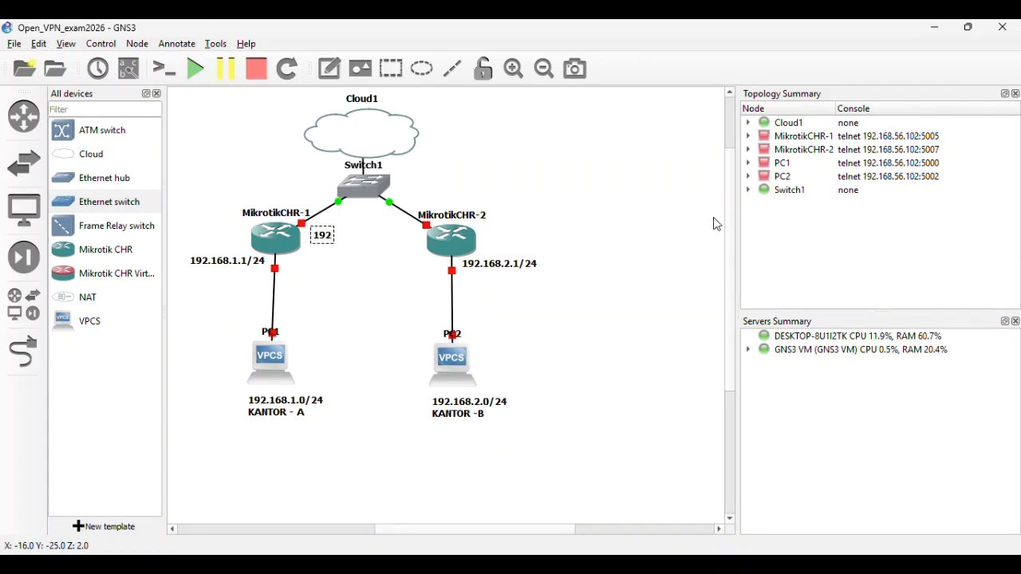
{"action": "type", "text": ".168.56.100"}
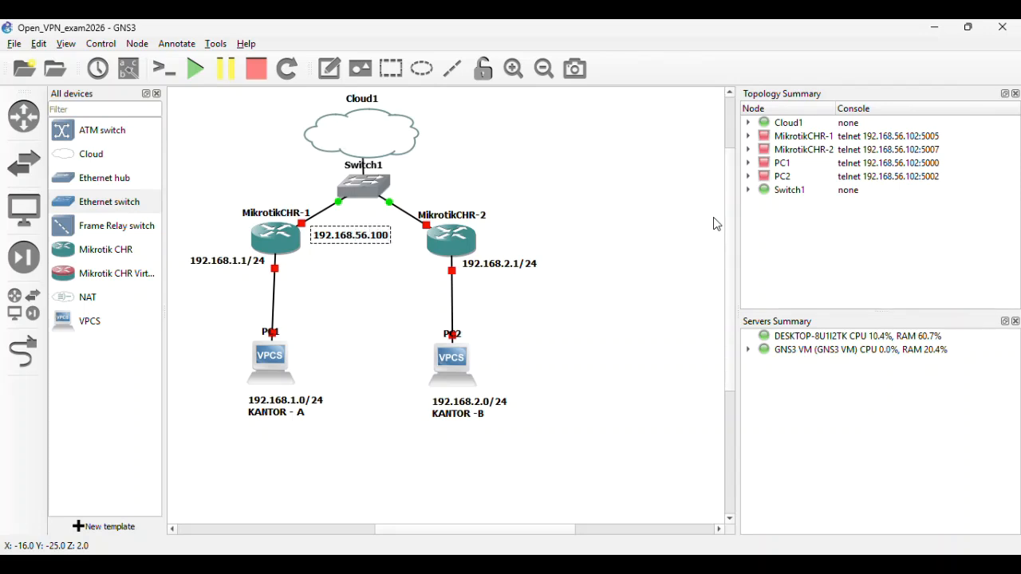
{"action": "type", "text": "/24"}
{"action": "left_click_drag", "start_coordinate": [369, 237], "coordinate": [358, 240]}
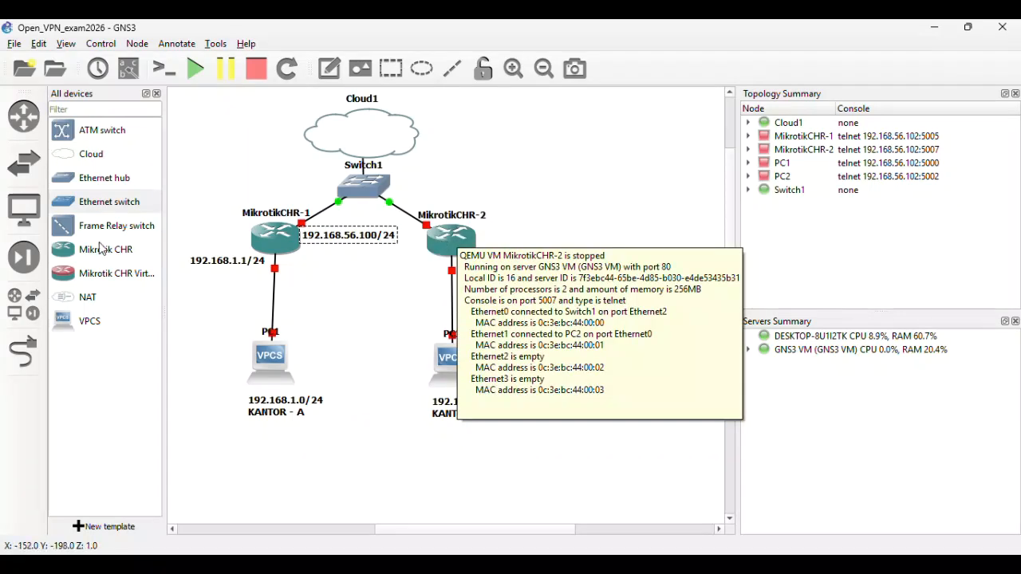
- Add a 192.168.56.101/24 note beside MikrotikCHR-2's switch link
{"action": "left_click", "coordinate": [330, 69]}
{"action": "left_click", "coordinate": [326, 263]}
{"action": "type", "text": "192"}
{"action": "type", "text": "56.101/ 24"}
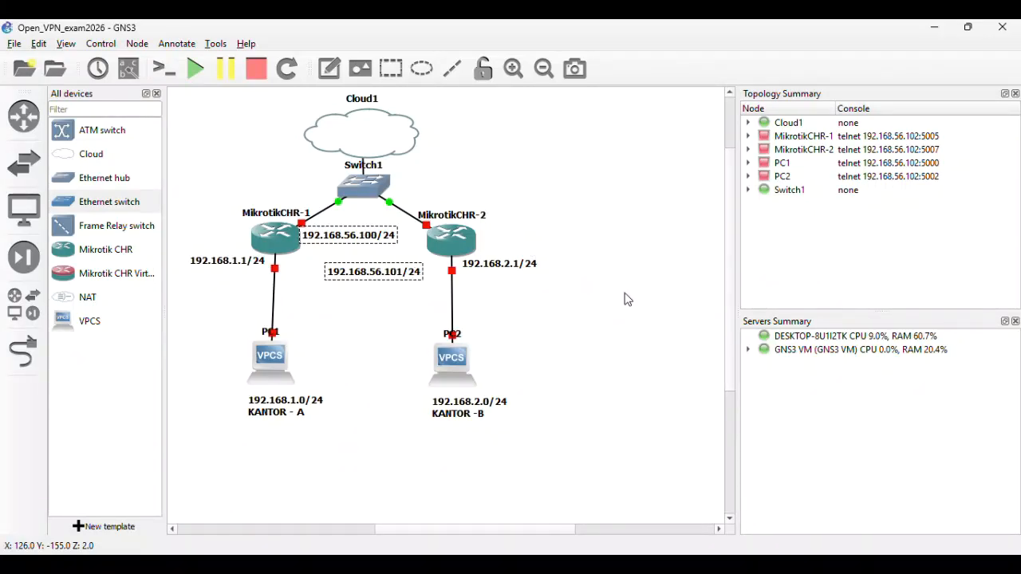
{"action": "left_click", "coordinate": [658, 295]}
{"action": "left_click", "coordinate": [392, 272]}
{"action": "left_click_drag", "start_coordinate": [392, 272], "coordinate": [402, 251]}
- Tidy the layout by shifting MikrotikCHR-1, PC1, router labels and IP notes into alignment
{"action": "left_click_drag", "start_coordinate": [478, 215], "coordinate": [503, 218]}
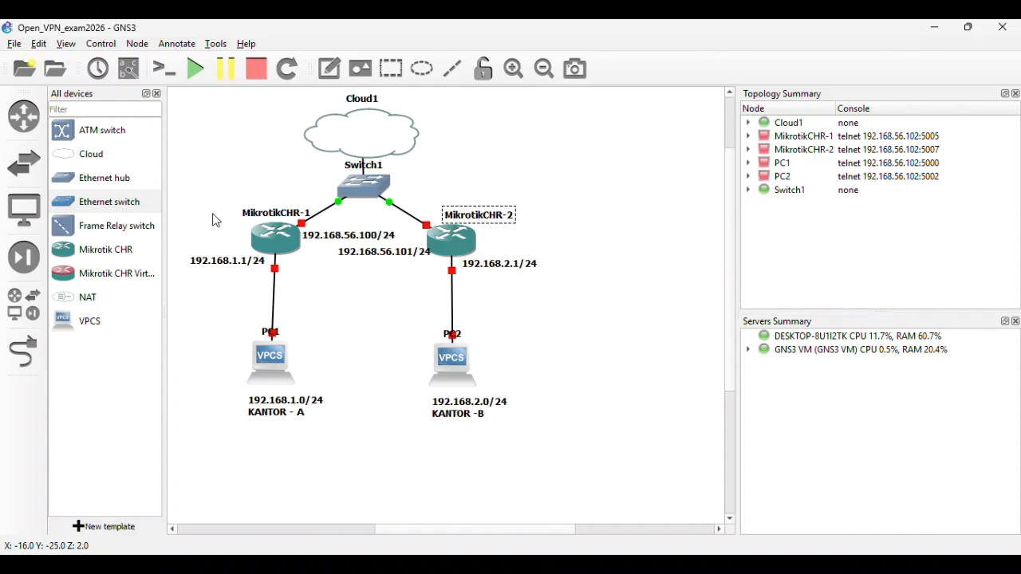
{"action": "double_click", "coordinate": [250, 214]}
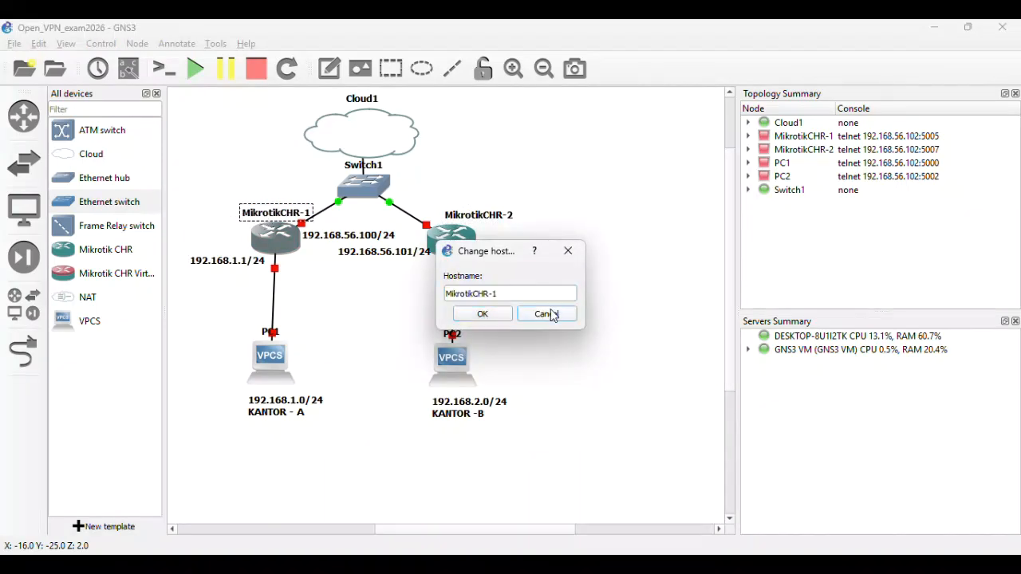
{"action": "left_click", "coordinate": [540, 310]}
{"action": "left_click_drag", "start_coordinate": [272, 218], "coordinate": [251, 217]}
{"action": "left_click_drag", "start_coordinate": [264, 372], "coordinate": [247, 372]}
{"action": "left_click_drag", "start_coordinate": [290, 411], "coordinate": [271, 410]}
{"action": "left_click_drag", "start_coordinate": [231, 265], "coordinate": [214, 275]}
{"action": "left_click_drag", "start_coordinate": [352, 240], "coordinate": [371, 228]}
{"action": "left_click", "coordinate": [622, 217]}
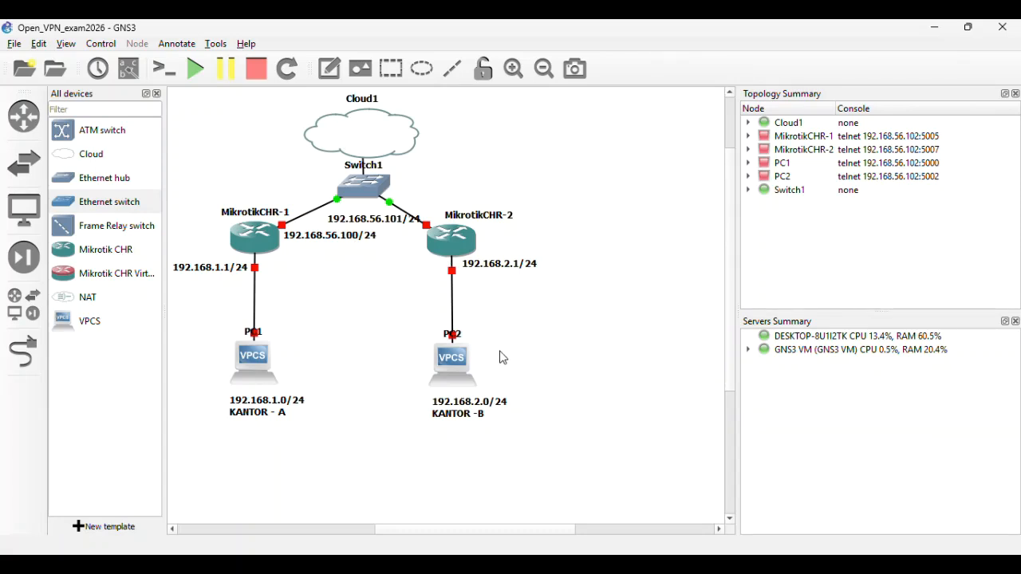
- Check PC1's settings and try its console, dismissing the node-not-started warning
{"action": "double_click", "coordinate": [254, 367]}
{"action": "left_click", "coordinate": [663, 447]}
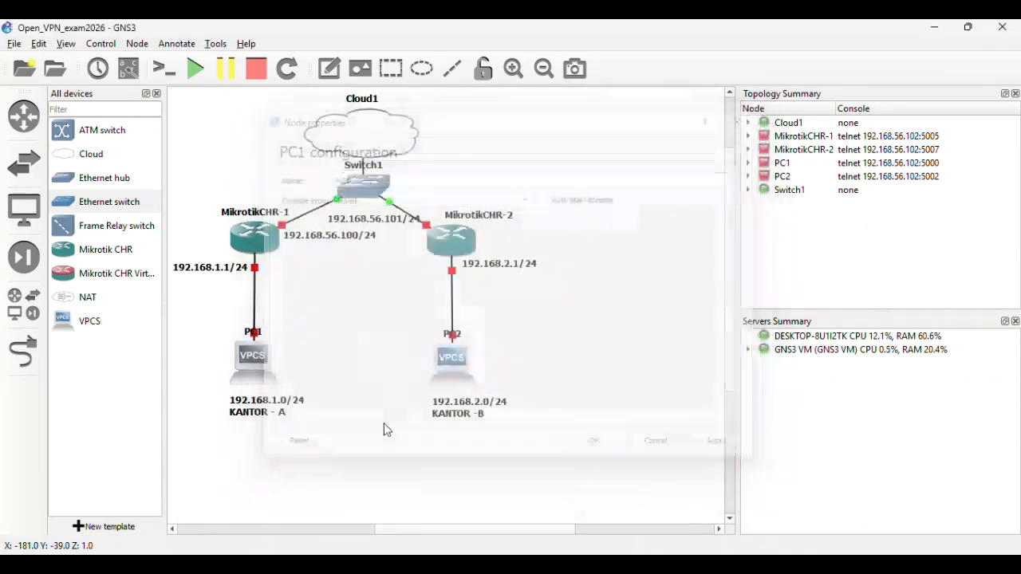
{"action": "right_click", "coordinate": [254, 357]}
{"action": "left_click", "coordinate": [299, 51]}
{"action": "left_click", "coordinate": [611, 311]}
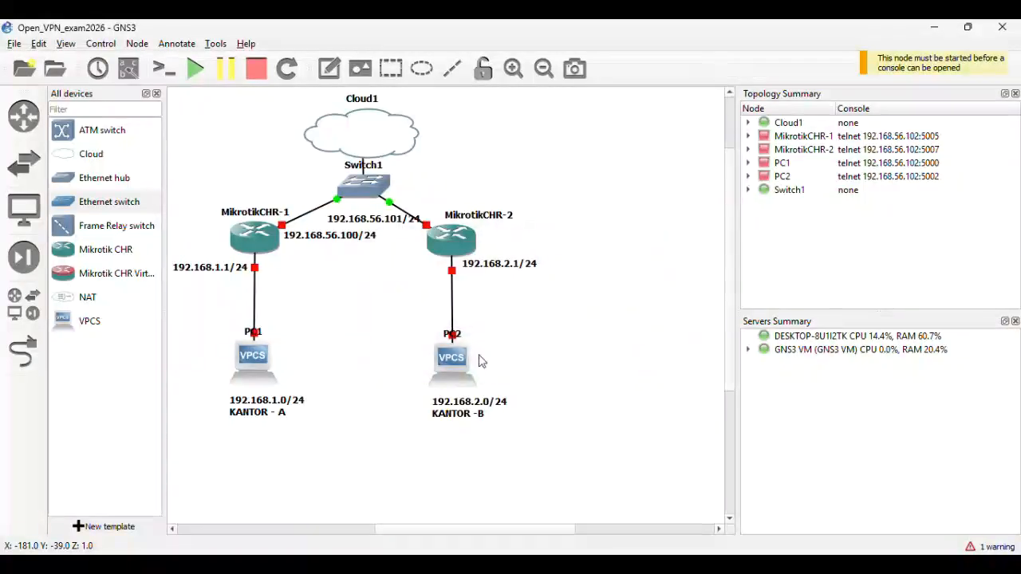
- Start all devices, confirming with Yes, and open PC1's console
{"action": "left_click", "coordinate": [194, 68]}
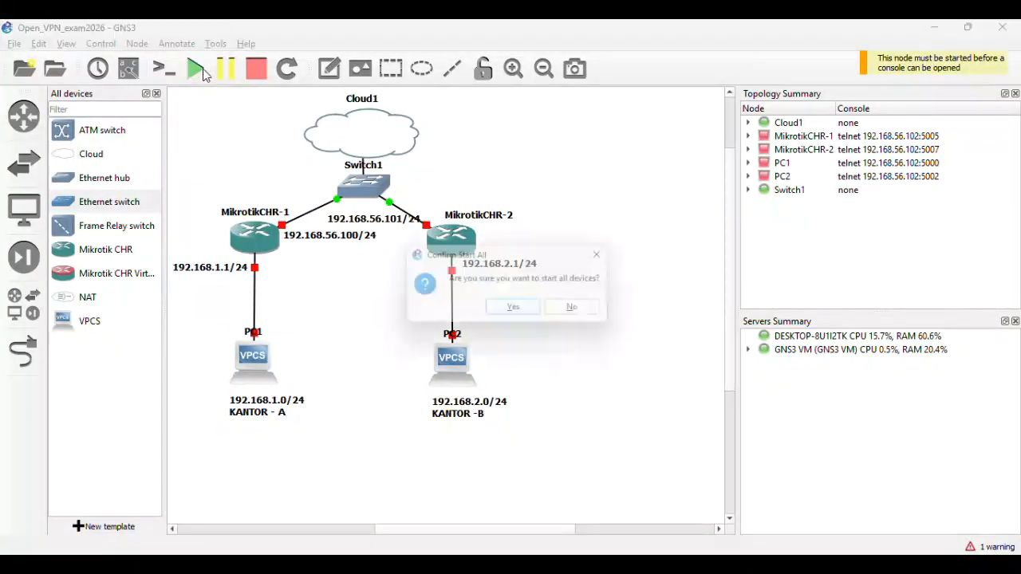
{"action": "left_click", "coordinate": [517, 311]}
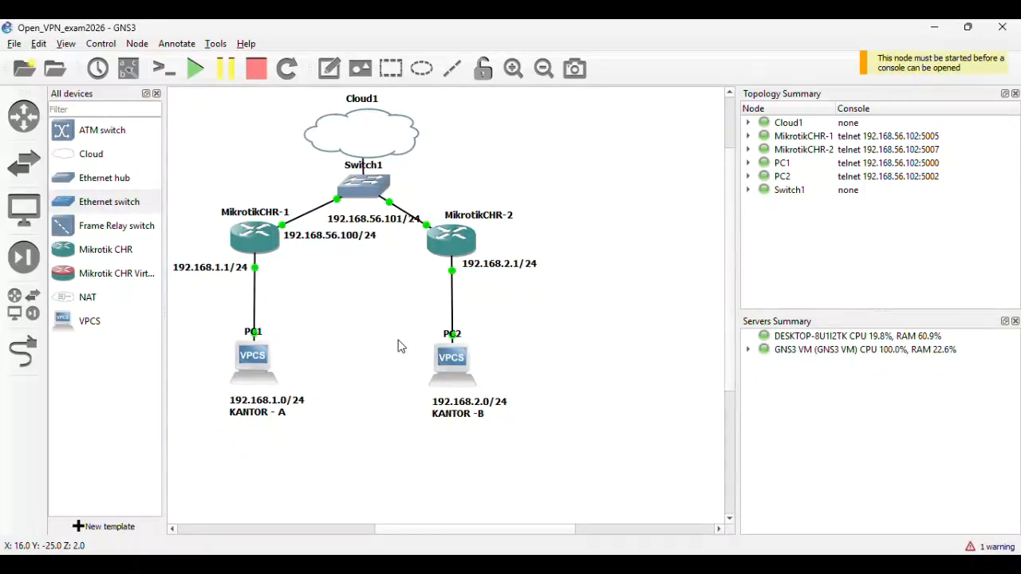
{"action": "double_click", "coordinate": [255, 364]}
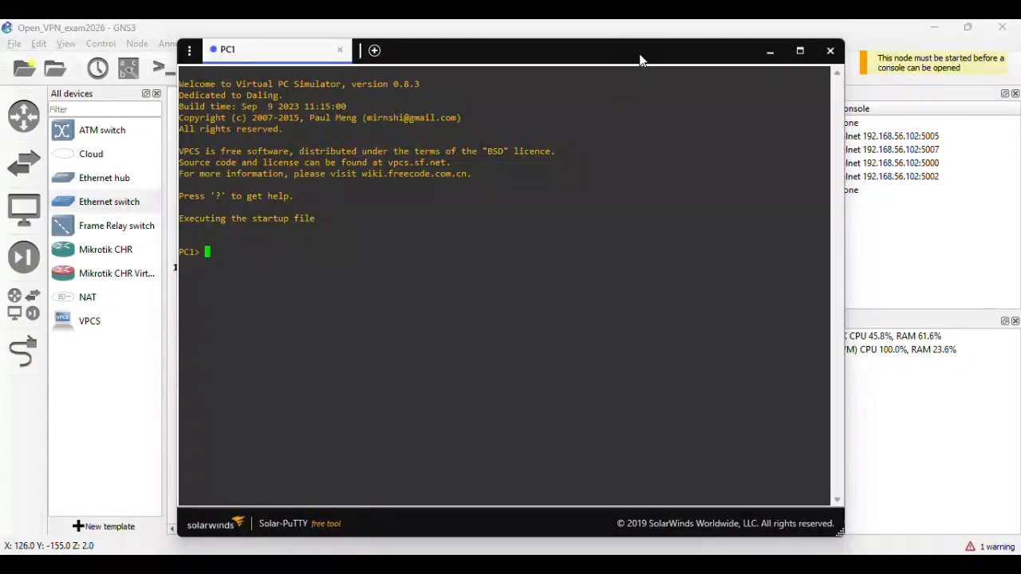
- Set PC1 to 192.168.1.2/24 with gateway 192.168.1.1, verify with show, save, and minimize the console
{"action": "left_click_drag", "start_coordinate": [640, 59], "coordinate": [821, 112]}
{"action": "type", "text": "IP"}
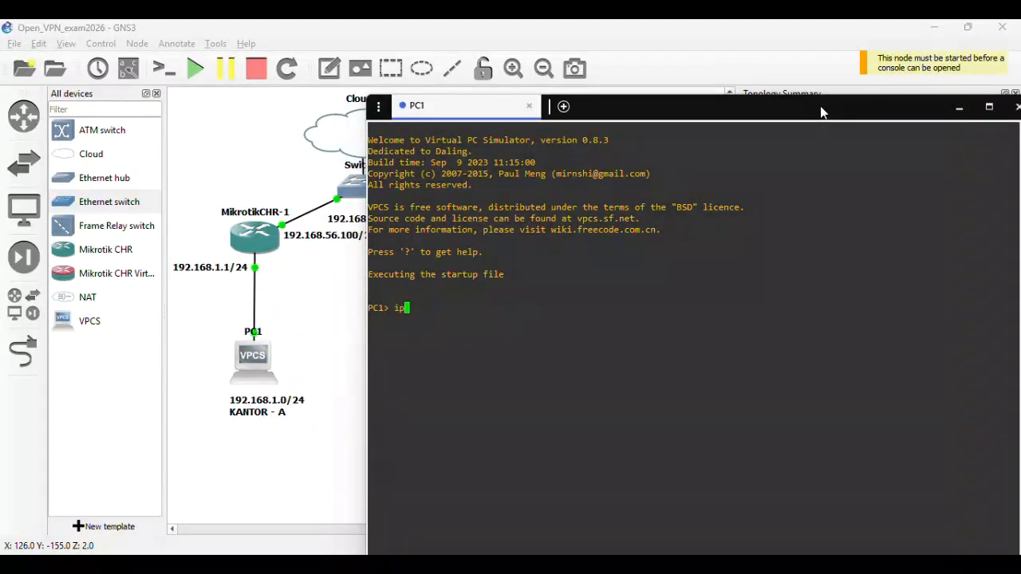
{"action": "type", "text": " 192.168.1.1"}
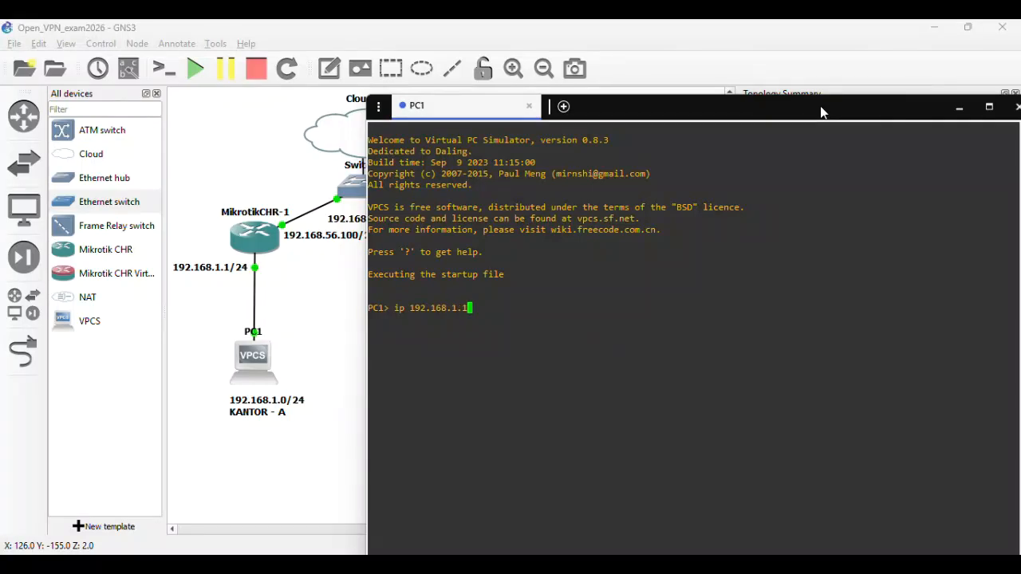
{"action": "type", "text": "2/24 192.168.1.1"}
{"action": "key", "text": "Return"}
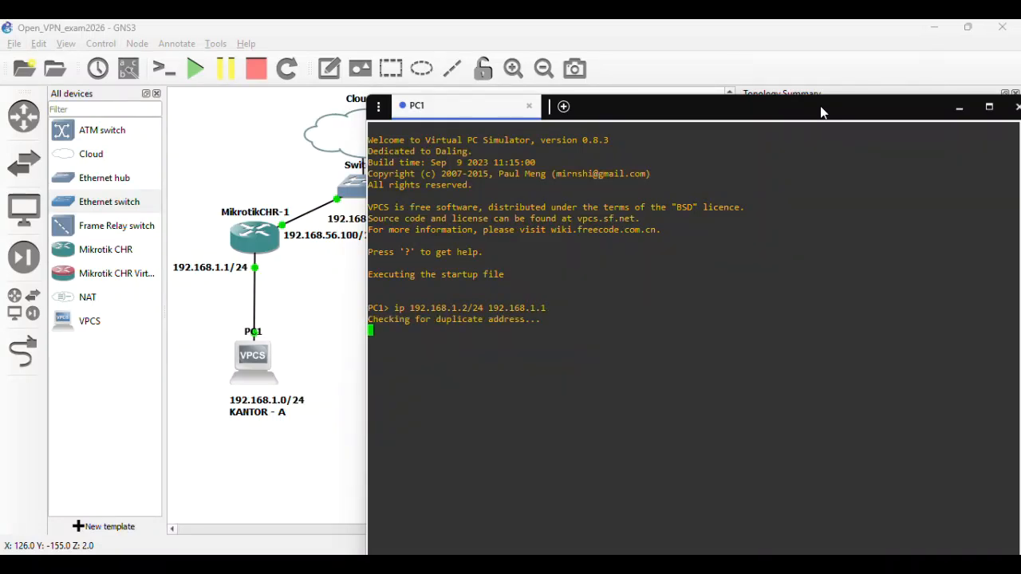
{"action": "type", "text": "sho"}
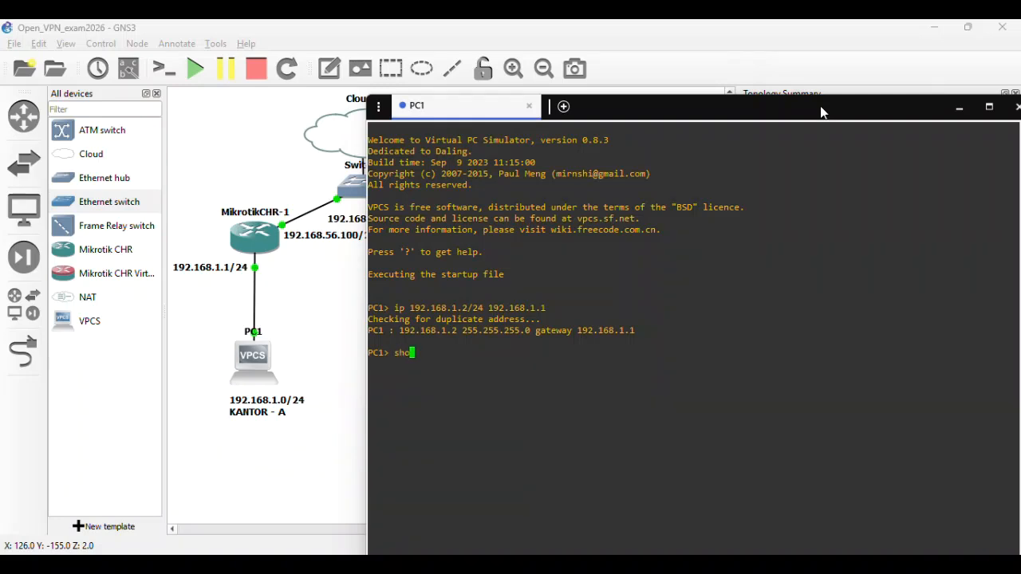
{"action": "type", "text": "w"}
{"action": "key", "text": "Return"}
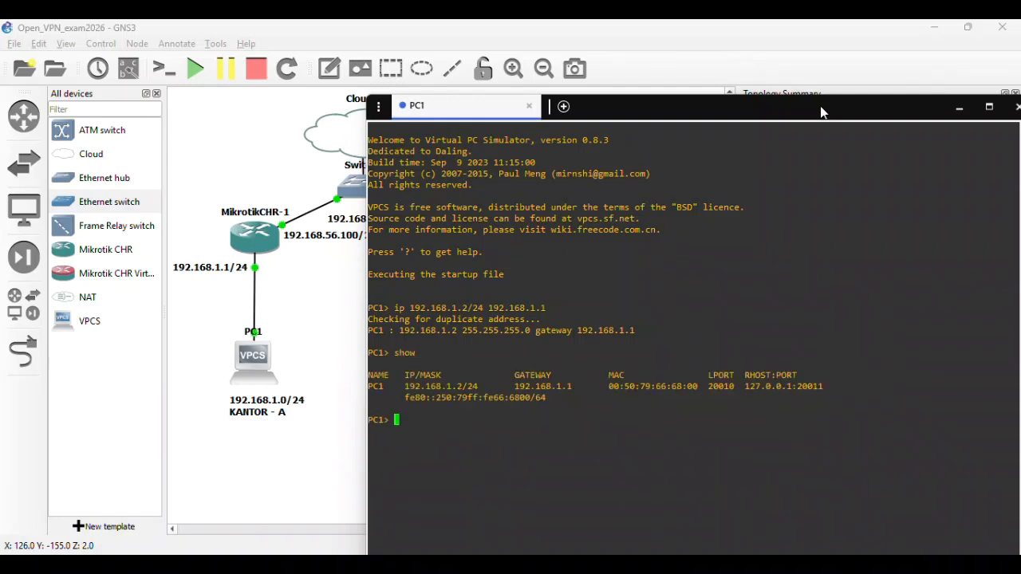
{"action": "type", "text": "save"}
{"action": "key", "text": "Return"}
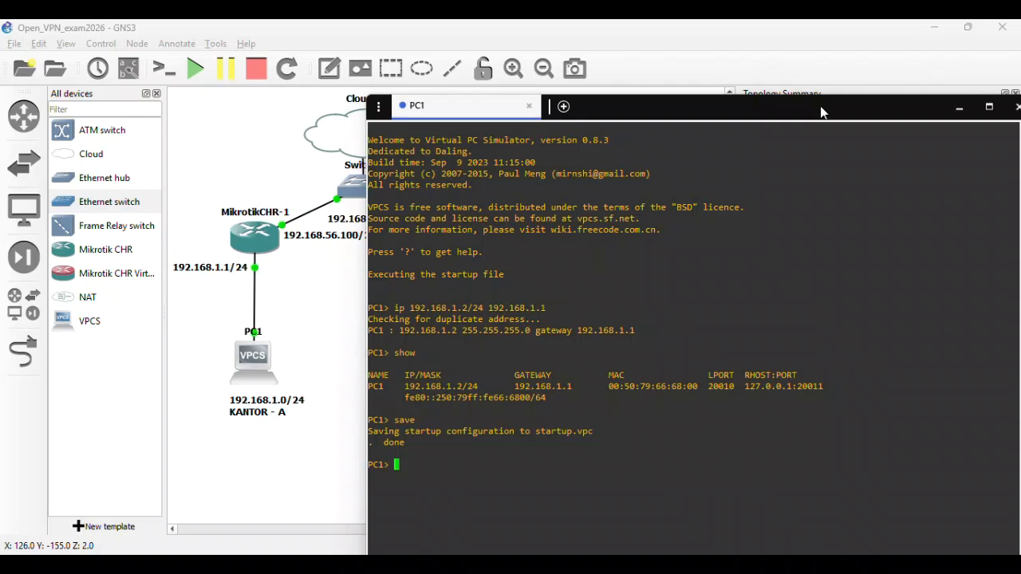
{"action": "left_click", "coordinate": [958, 107]}
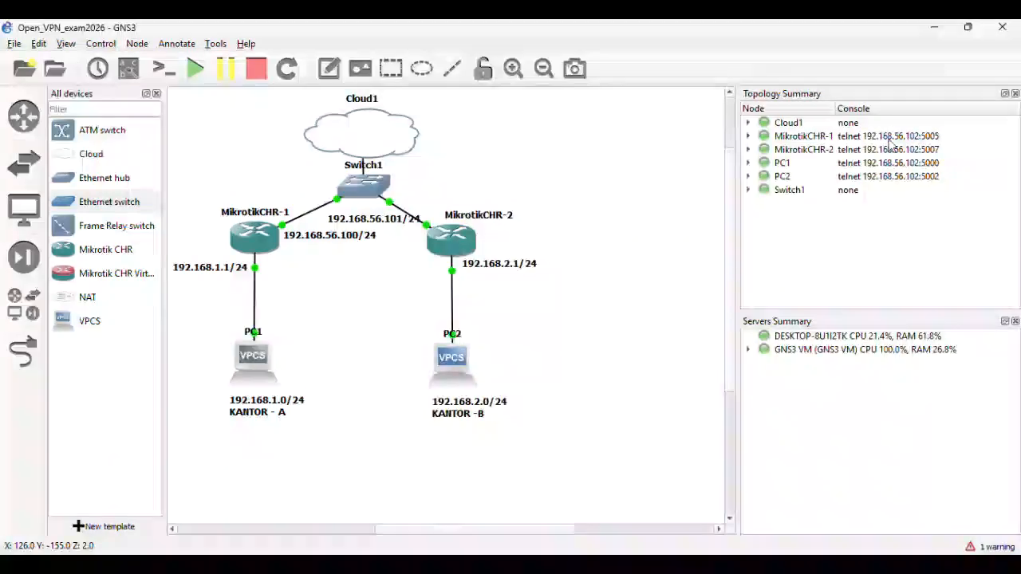
- In PC2's console run ip 192.168.2.2/24 192.168.2.1, show and save, then minimize it
{"action": "double_click", "coordinate": [461, 372]}
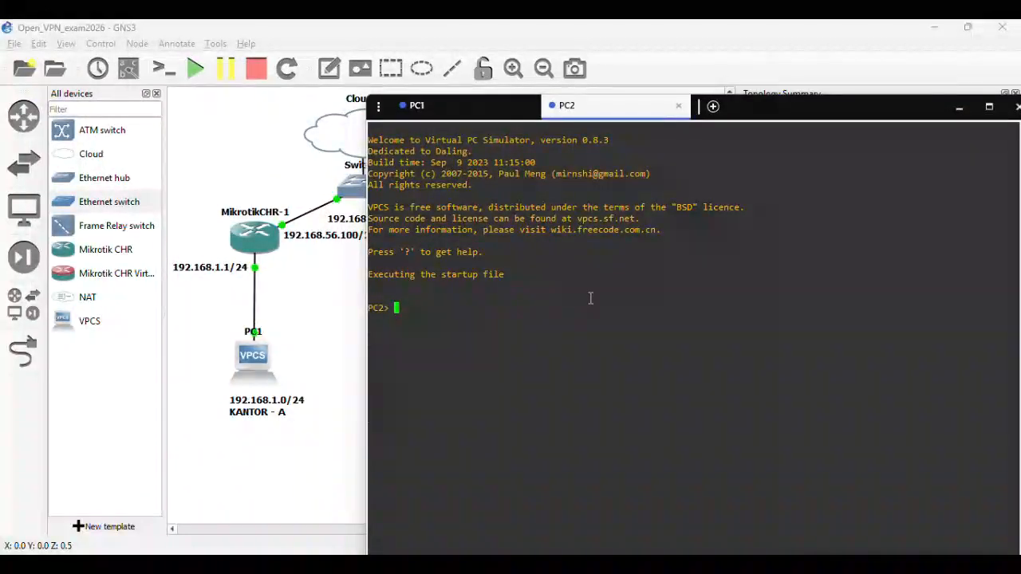
{"action": "type", "text": "ip 192.168"}
{"action": "left_click_drag", "start_coordinate": [768, 107], "coordinate": [910, 113]}
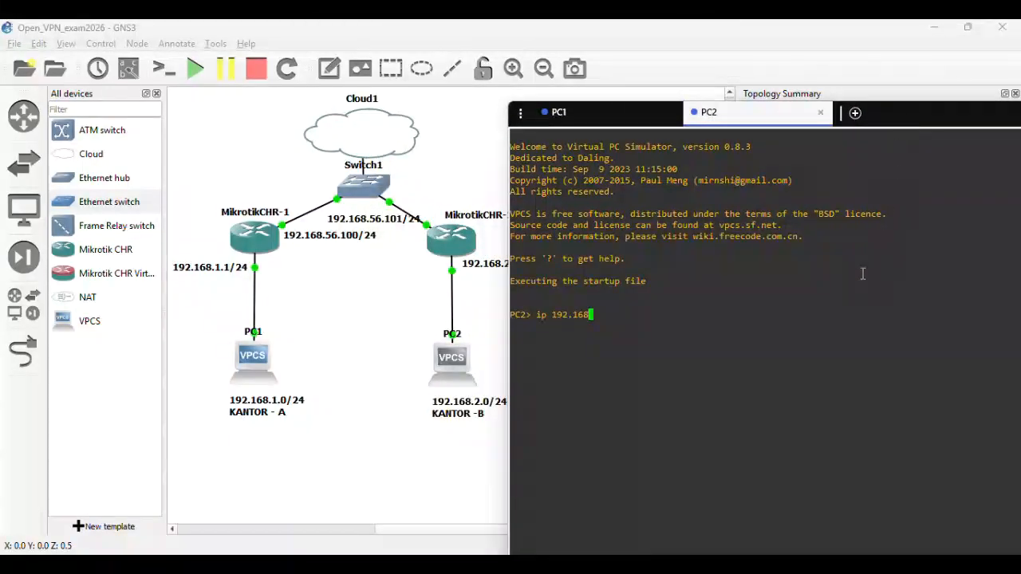
{"action": "type", "text": ".2.2/24 192.168.2.1"}
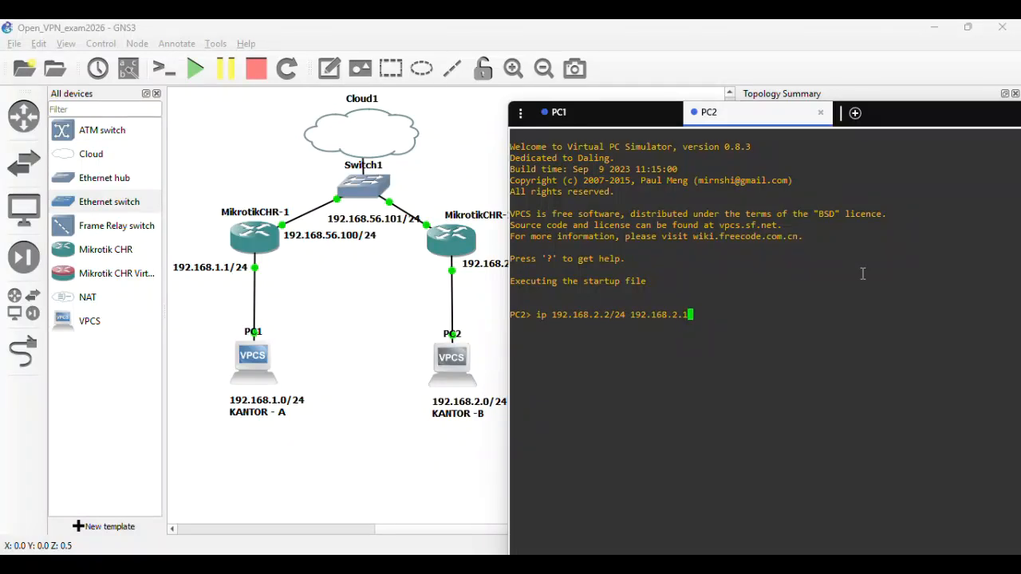
{"action": "key", "text": "Return"}
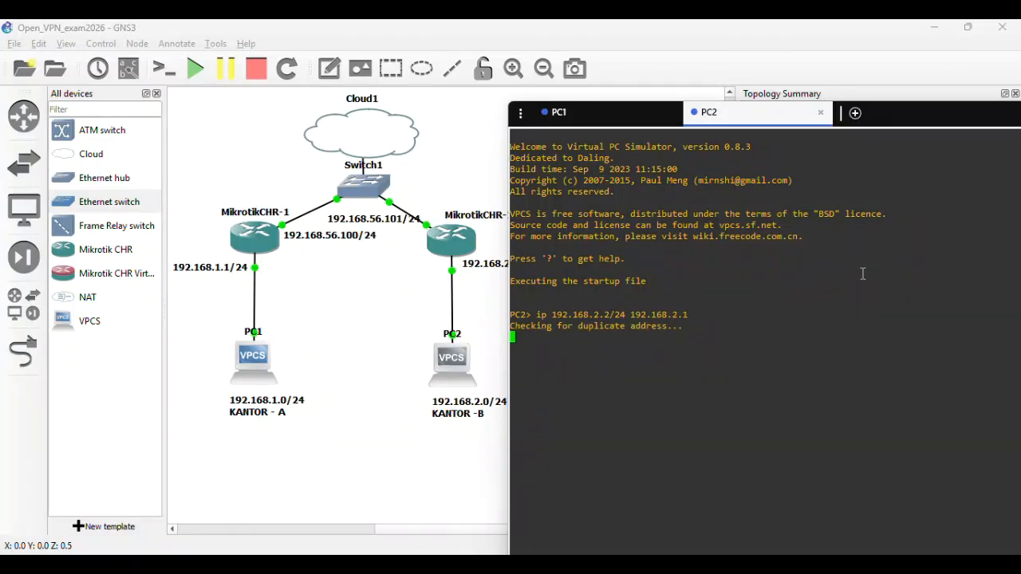
{"action": "type", "text": "show"}
{"action": "key", "text": "Return"}
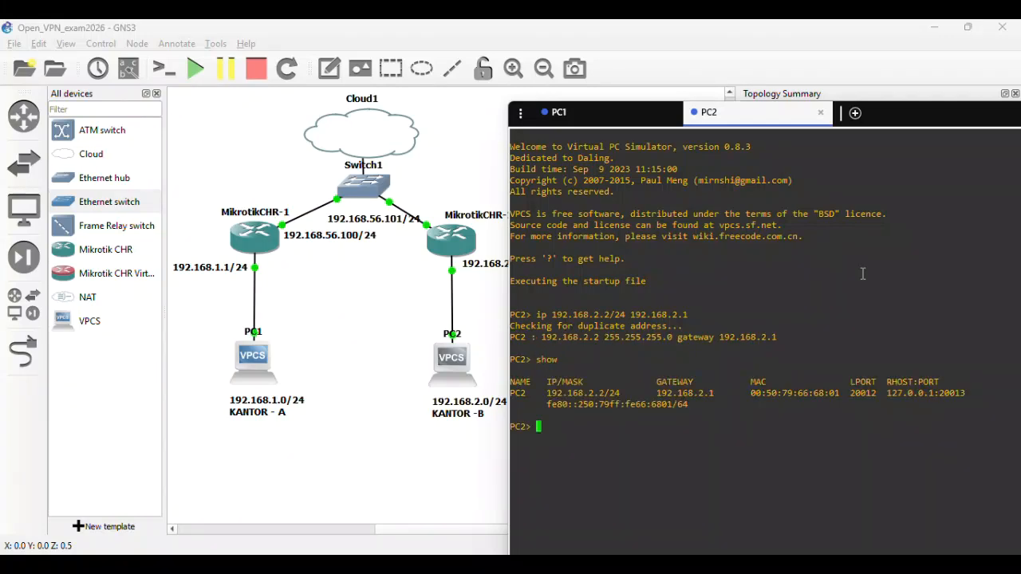
{"action": "type", "text": "save"}
{"action": "key", "text": "Return"}
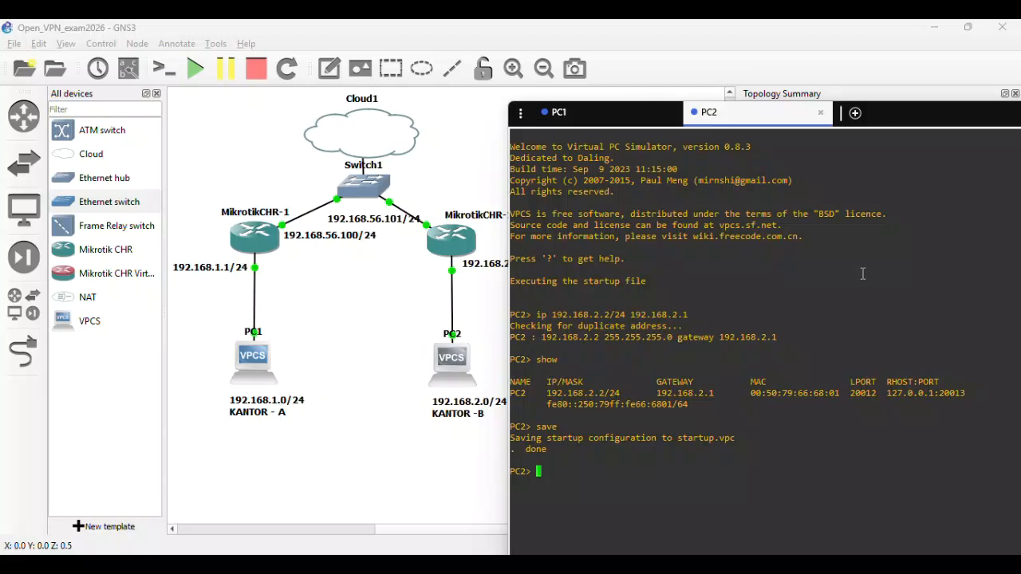
{"action": "left_click_drag", "start_coordinate": [928, 116], "coordinate": [771, 166]}
{"action": "left_click", "coordinate": [942, 166]}
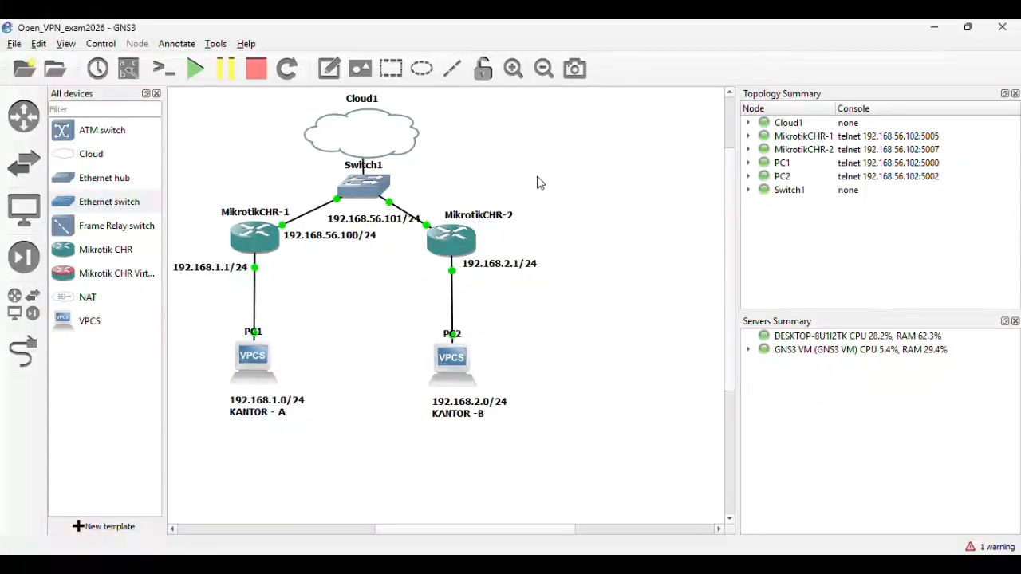
- Launch winbox64.exe from the Start search
{"action": "left_click", "coordinate": [461, 237]}
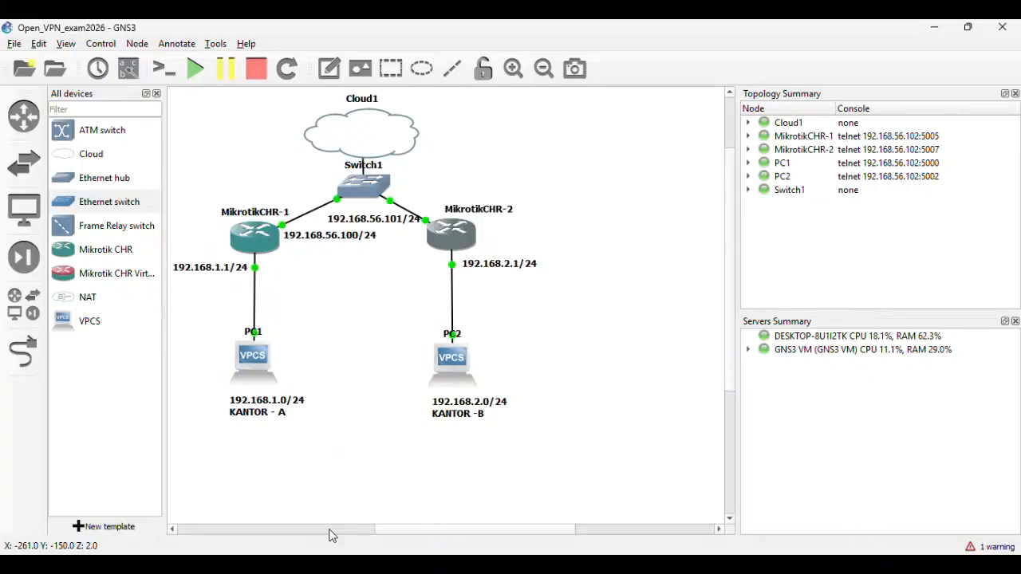
{"action": "key", "text": "super"}
{"action": "type", "text": "winb"}
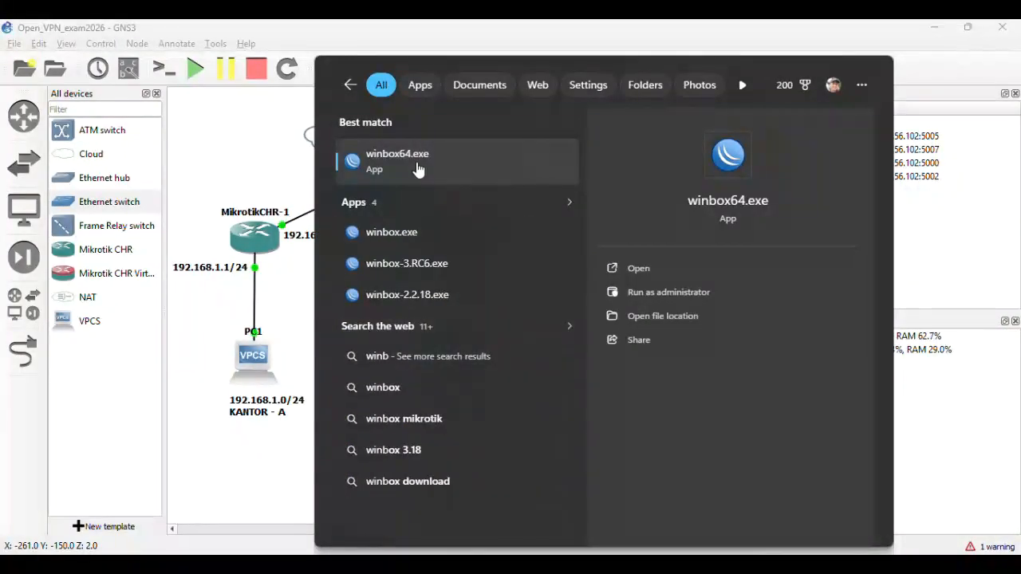
{"action": "key", "text": "Return"}
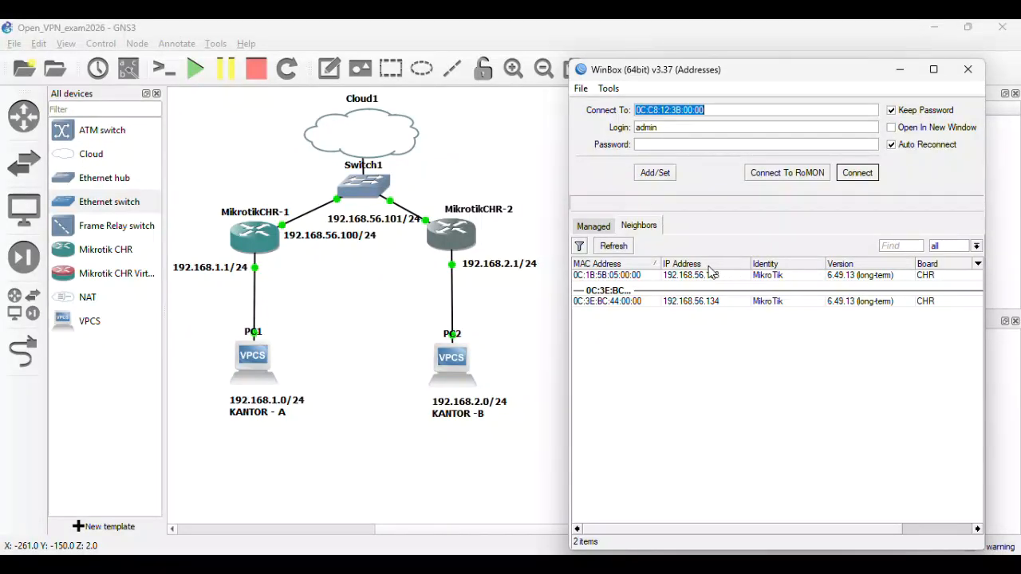
- Delete the Switch1–MikrotikCHR-2 link in the GNS3 topology
{"action": "left_click", "coordinate": [403, 214]}
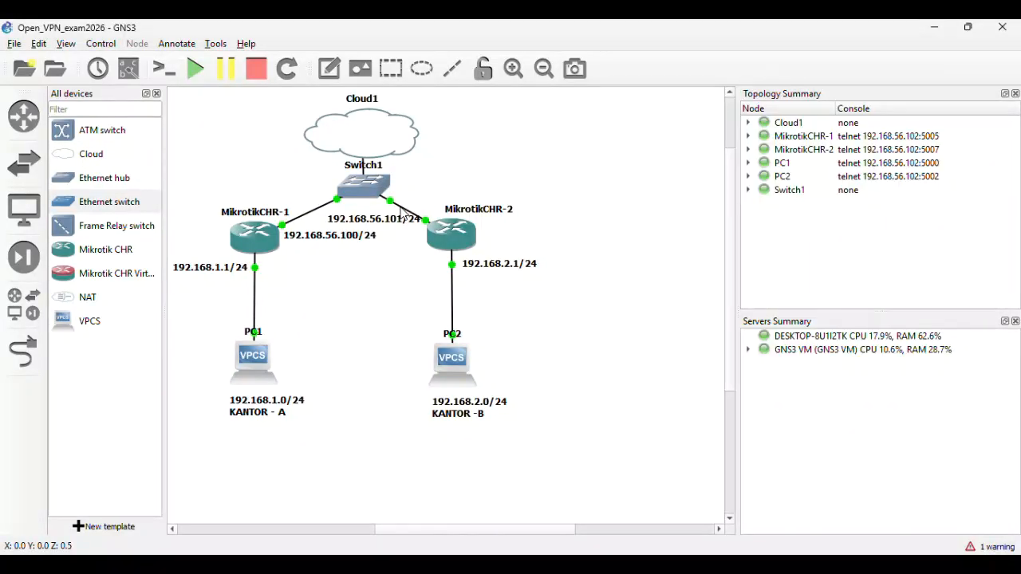
{"action": "right_click", "coordinate": [402, 211]}
{"action": "left_click", "coordinate": [438, 285]}
- Refresh WinBox neighbors and connect to the router at 192.168.56.133
{"action": "key", "text": "alt+Tab"}
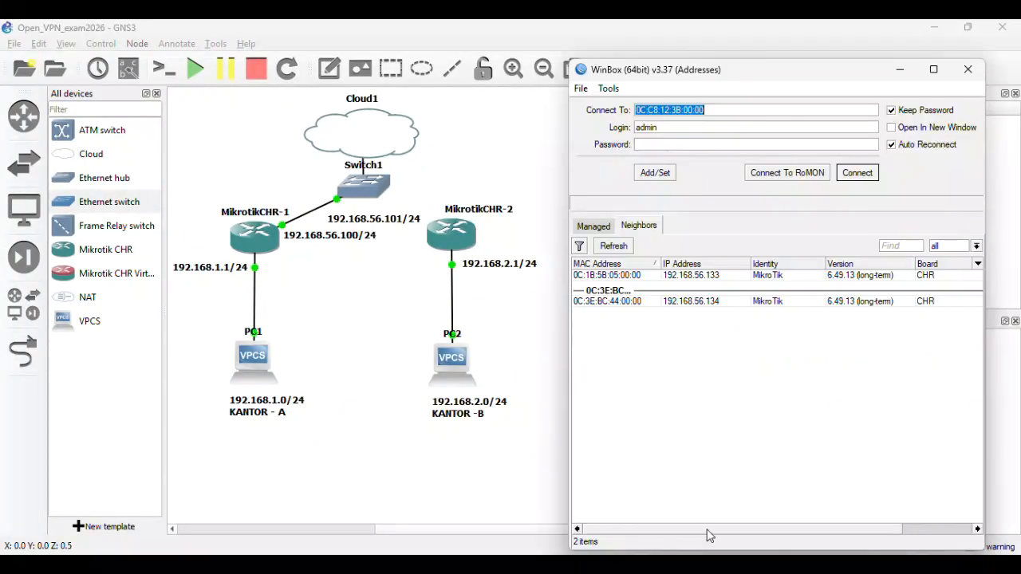
{"action": "left_click", "coordinate": [614, 246]}
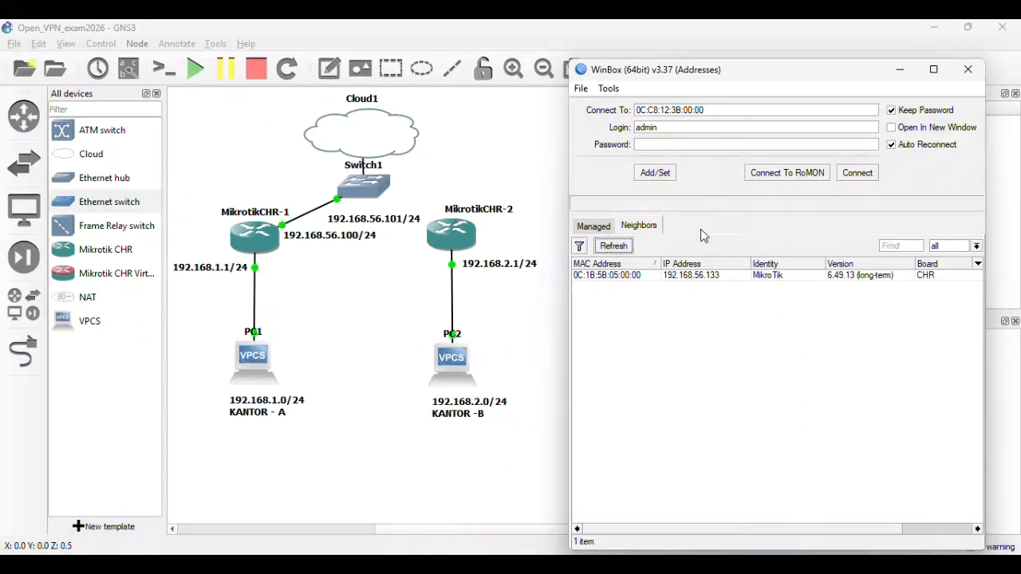
{"action": "left_click", "coordinate": [602, 277]}
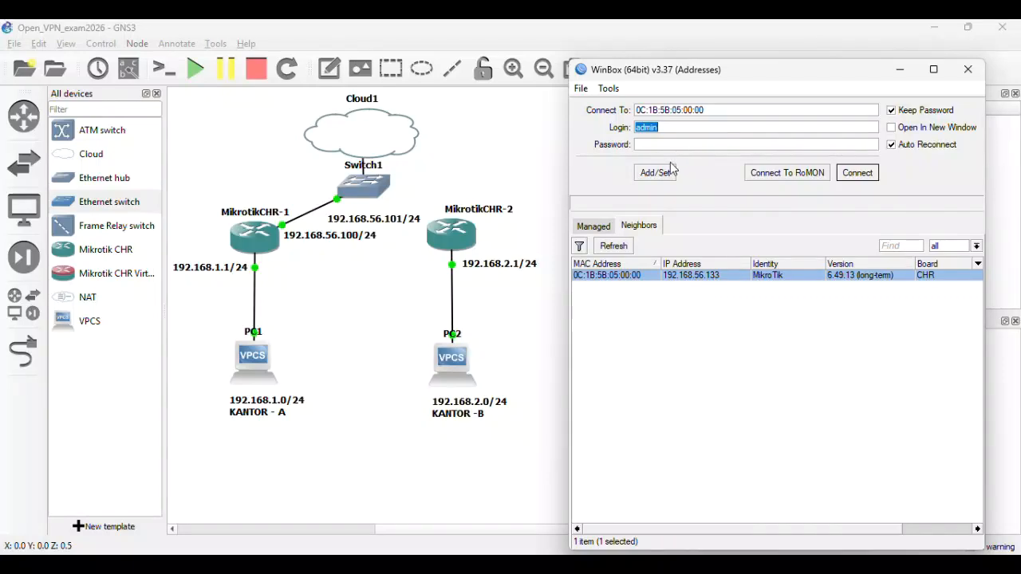
{"action": "left_click", "coordinate": [843, 172]}
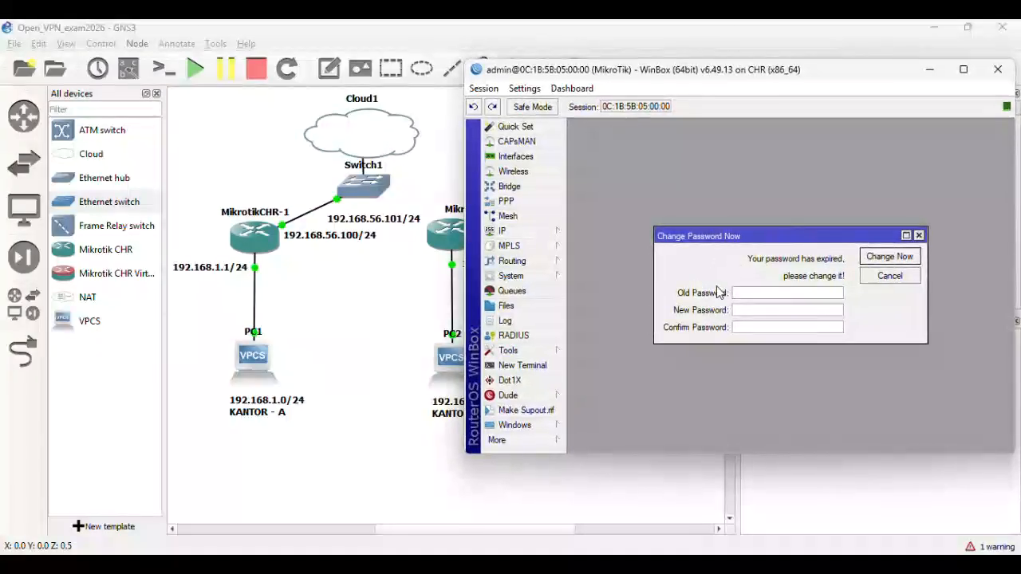
- Replace the router's expired password with a new one
{"action": "left_click", "coordinate": [786, 312]}
{"action": "type", "text": "*****"}
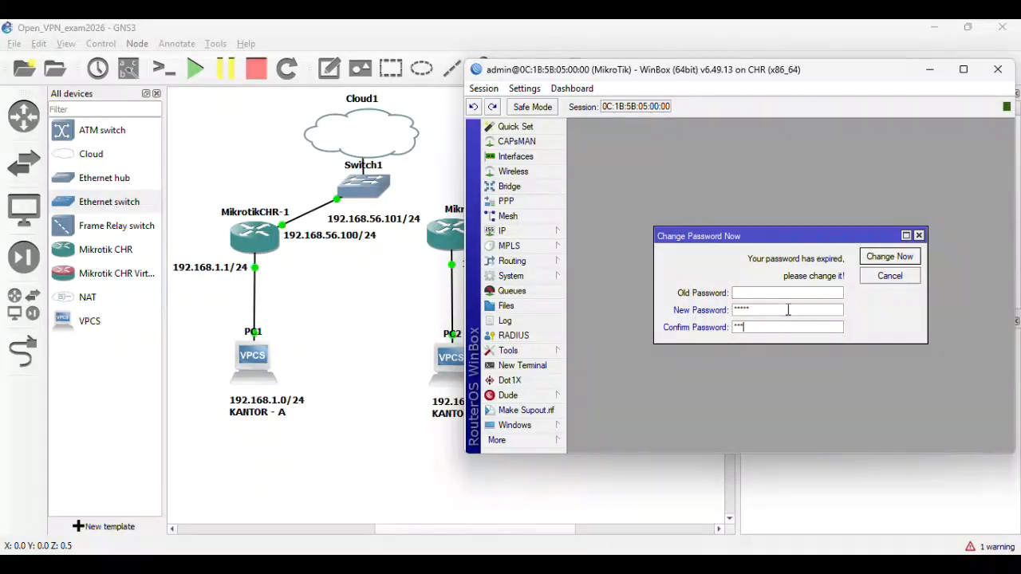
{"action": "left_click", "coordinate": [878, 257]}
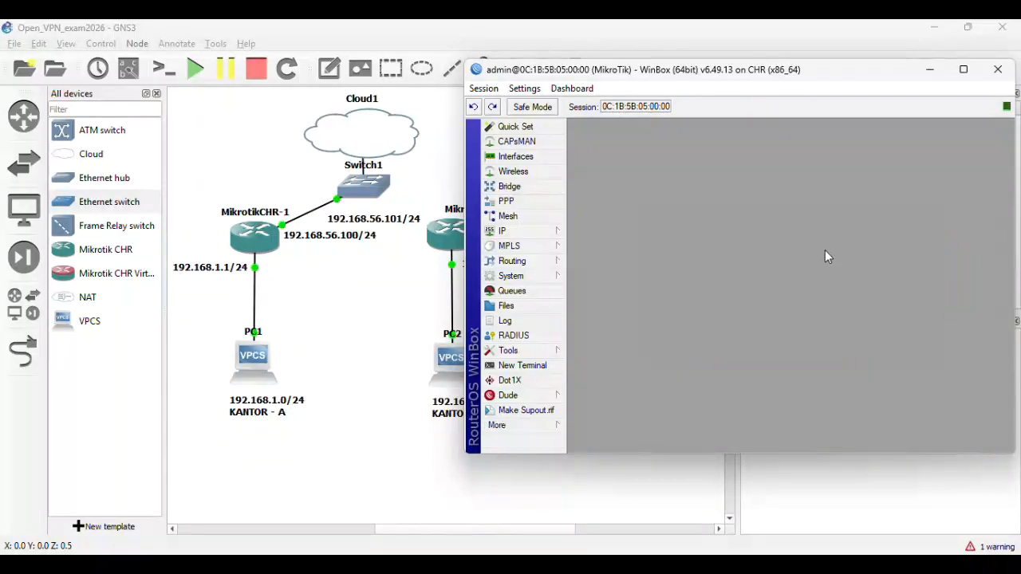
- Set the router's system identity to ServerOVPN
{"action": "left_click", "coordinate": [533, 279]}
{"action": "left_click", "coordinate": [587, 264]}
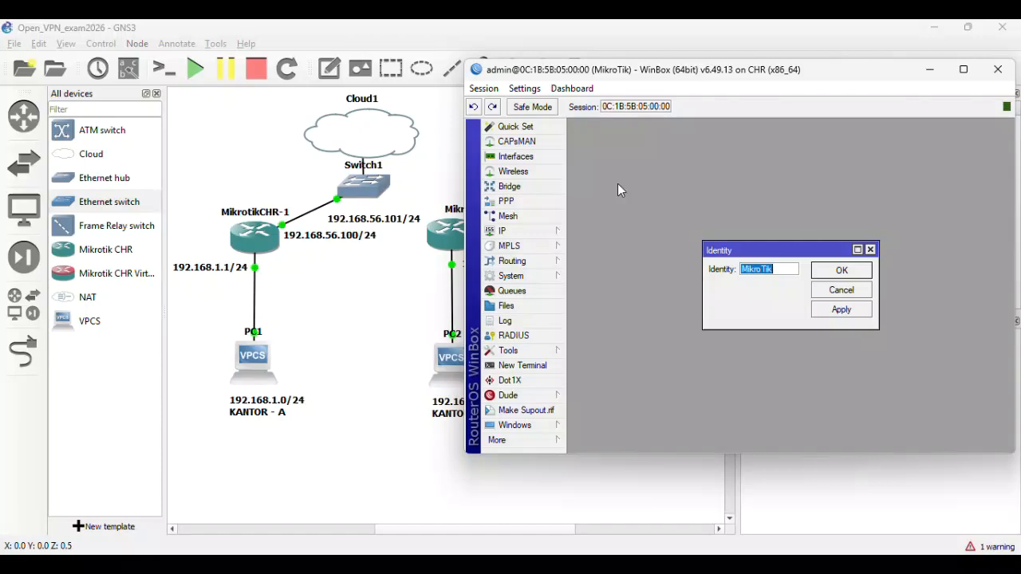
{"action": "type", "text": "Sar"}
{"action": "key", "text": "BackSpace"}
{"action": "key", "text": "BackSpace"}
{"action": "key", "text": "BackSpace"}
{"action": "type", "text": "ServerOVPN"}
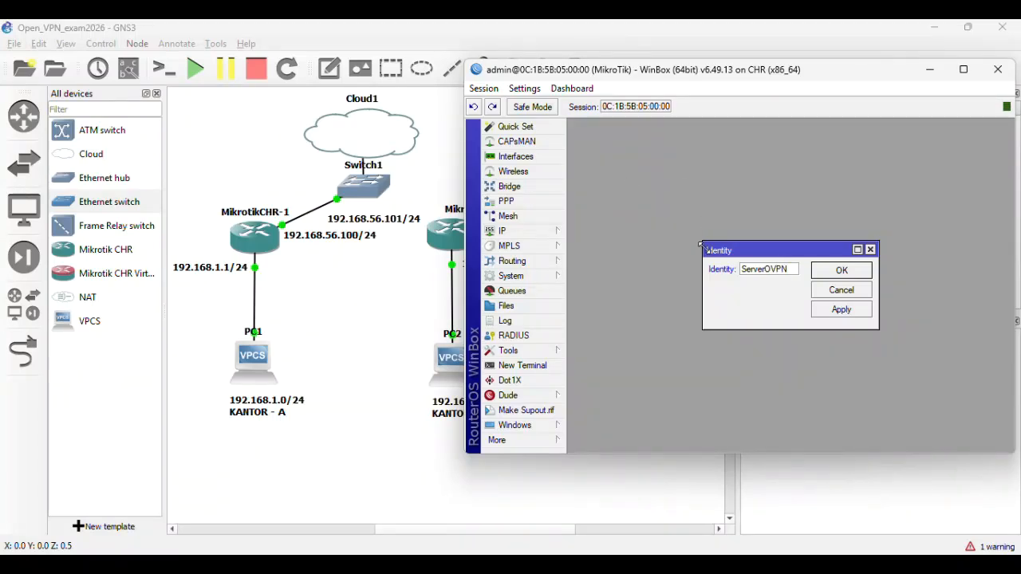
{"action": "left_click", "coordinate": [830, 308]}
{"action": "left_click", "coordinate": [838, 269]}
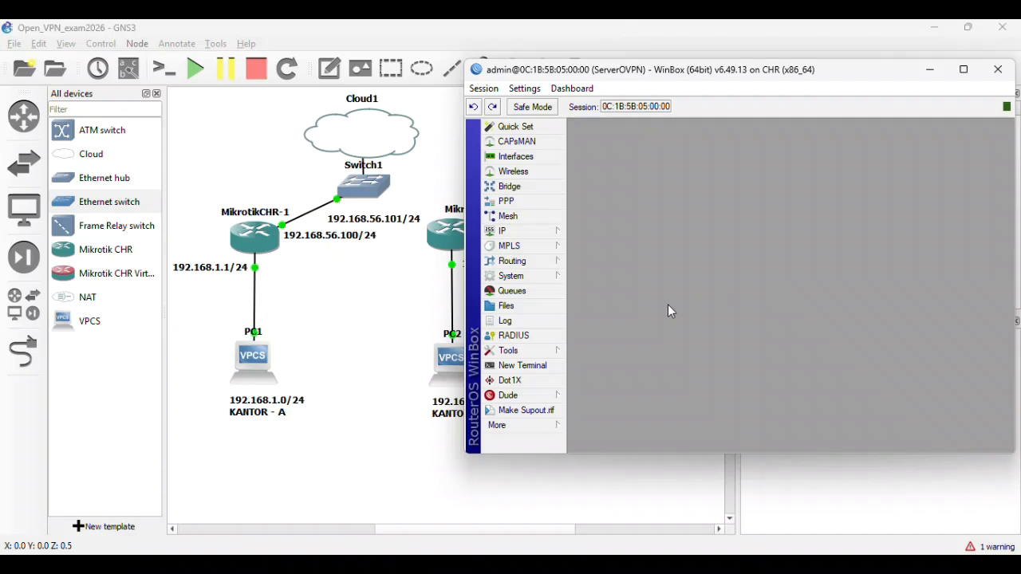
{"action": "left_click", "coordinate": [533, 233]}
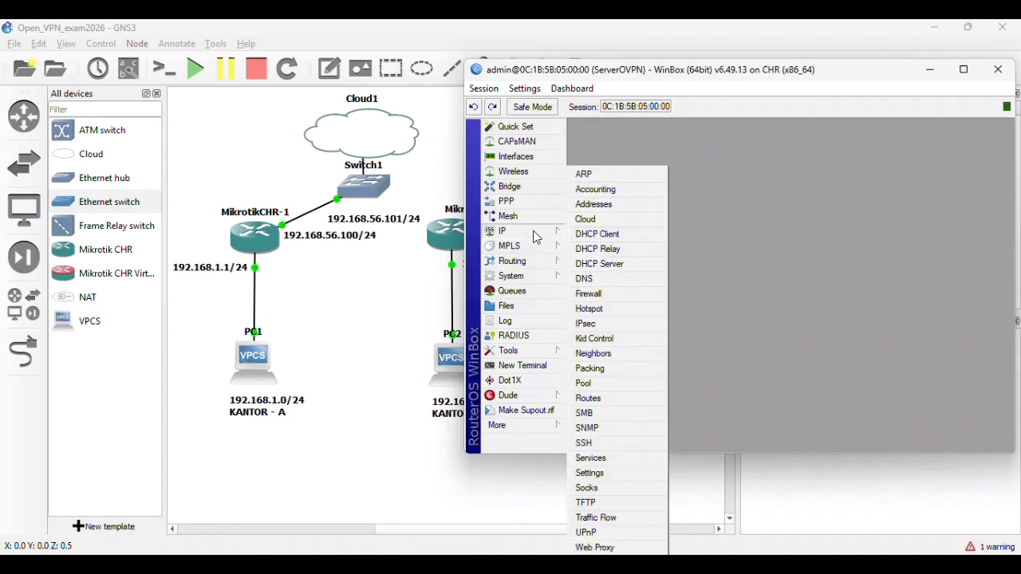
- Add the address 192.168.56.100/24 in the router's IP address list
{"action": "left_click", "coordinate": [593, 204]}
{"action": "left_click_drag", "start_coordinate": [745, 168], "coordinate": [694, 160]}
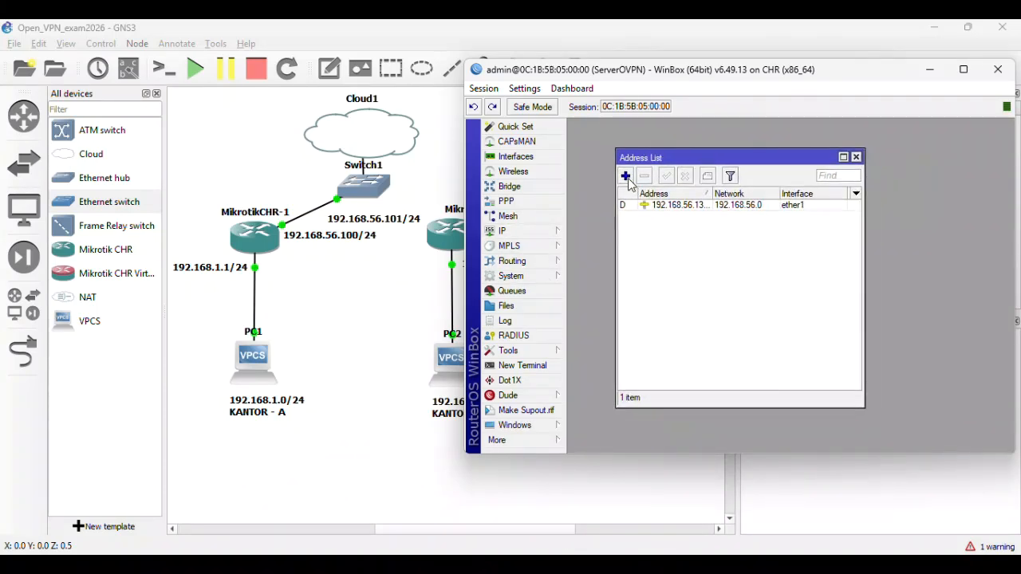
{"action": "left_click", "coordinate": [626, 176]}
{"action": "type", "text": "192"}
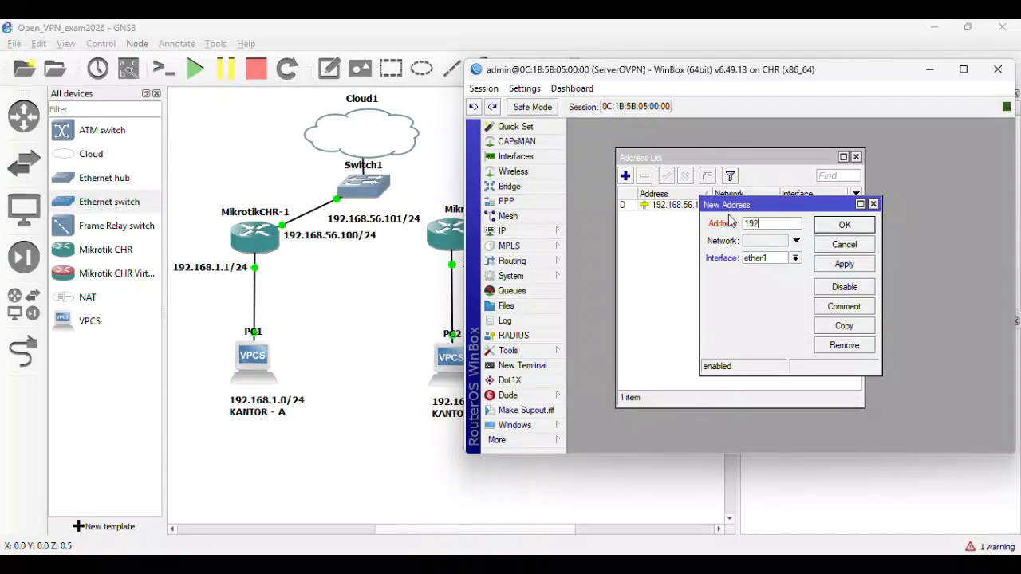
{"action": "type", "text": ".168.56.100/24"}
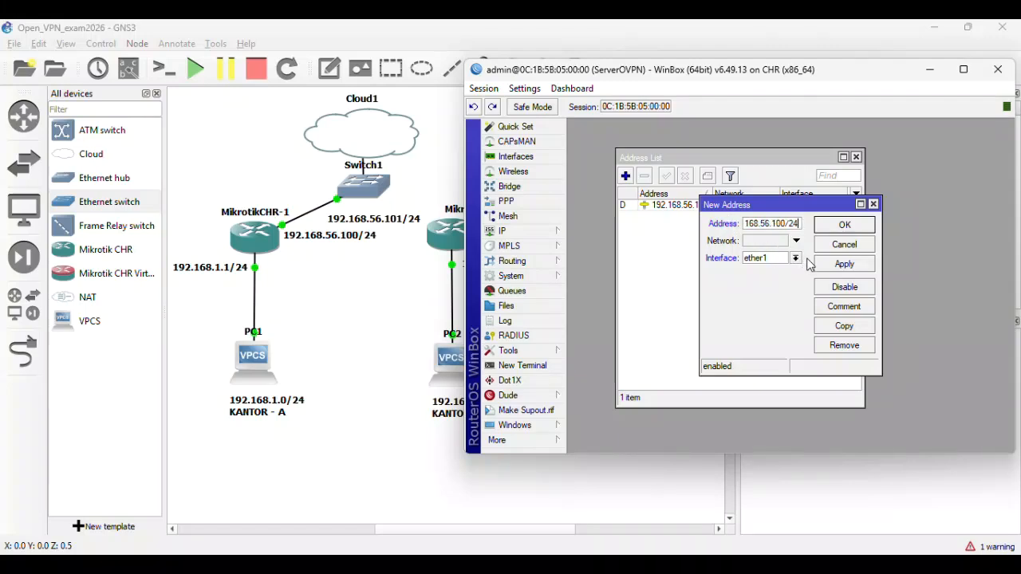
{"action": "left_click", "coordinate": [836, 265]}
{"action": "left_click", "coordinate": [881, 226]}
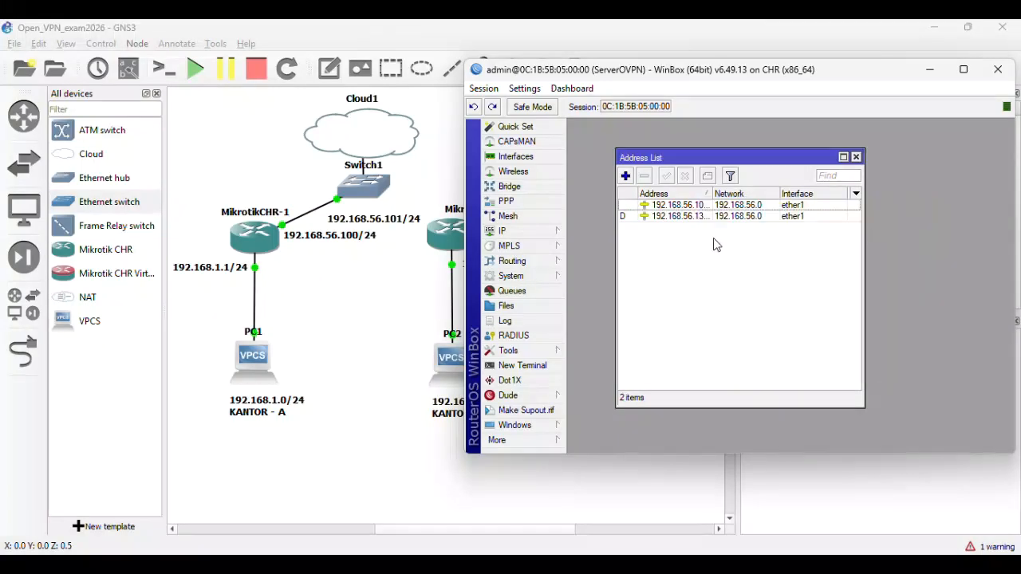
{"action": "left_click_drag", "start_coordinate": [712, 194], "coordinate": [737, 194]}
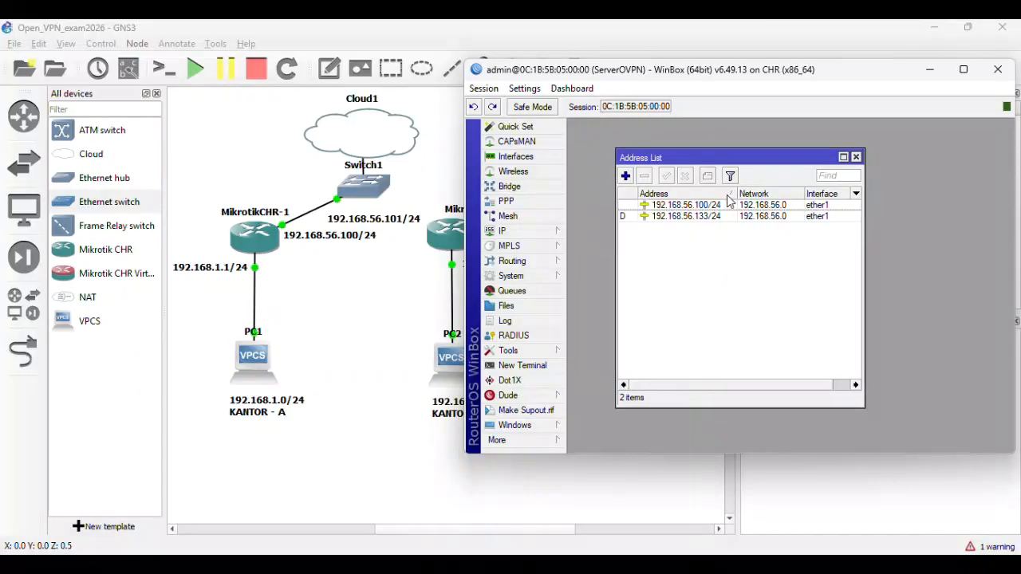
- Add 192.168.1.1/24 on ether2 and remove the old 192.168.56.133/24 address
{"action": "left_click", "coordinate": [625, 175]}
{"action": "type", "text": "192.168."}
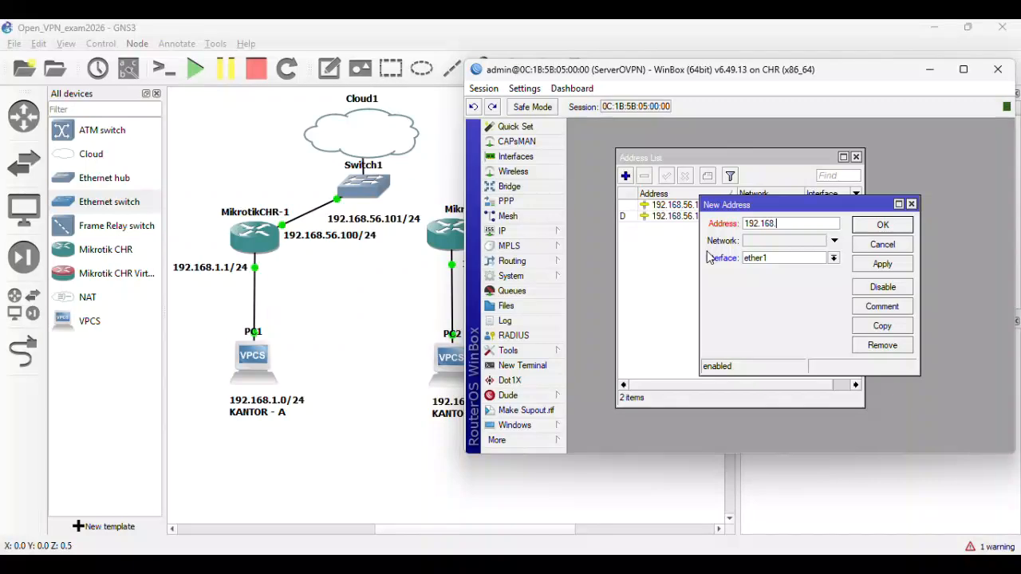
{"action": "type", "text": "1.1/24"}
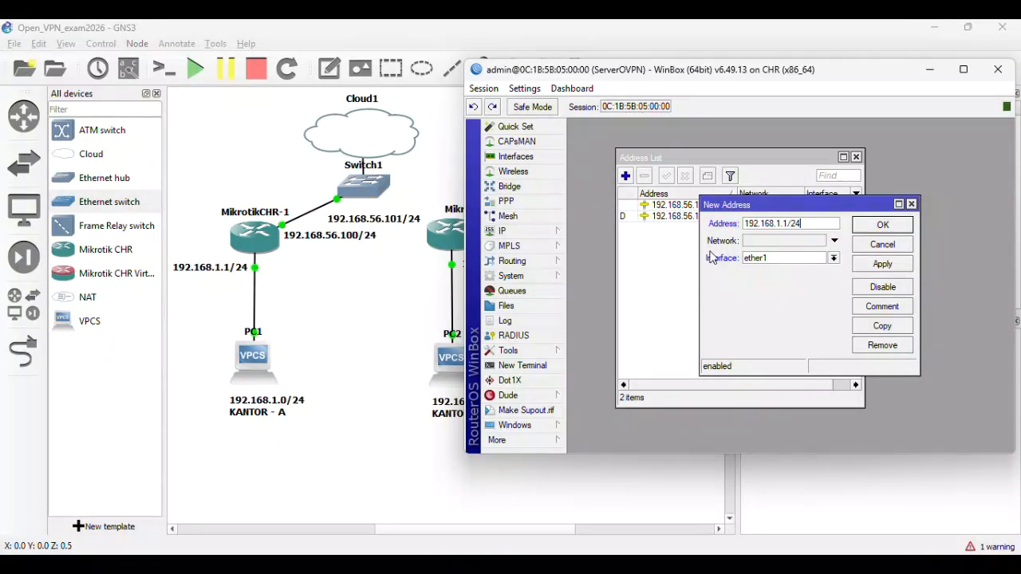
{"action": "left_click", "coordinate": [834, 258]}
{"action": "left_click", "coordinate": [826, 279]}
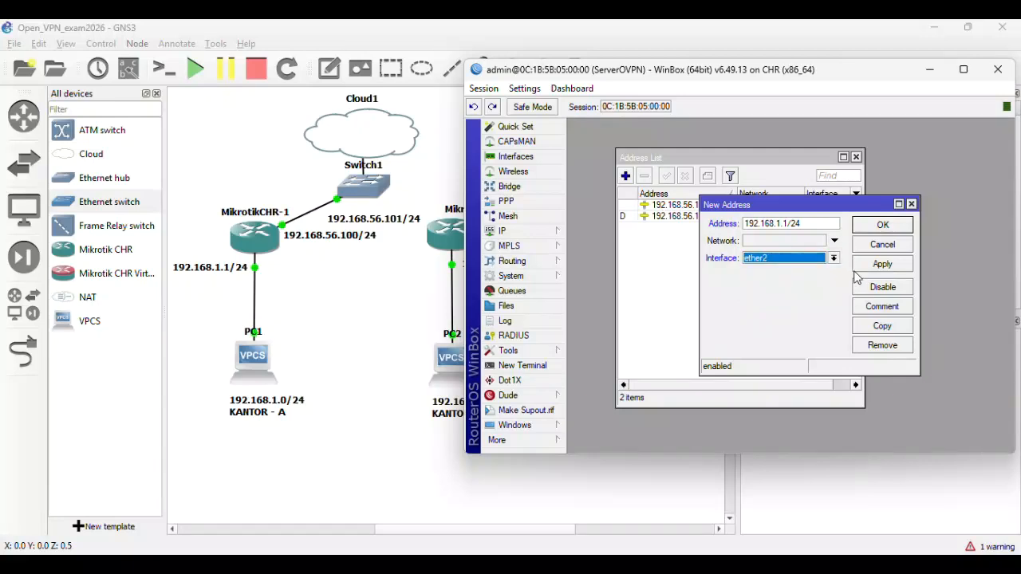
{"action": "left_click", "coordinate": [882, 264]}
{"action": "left_click", "coordinate": [882, 225]}
{"action": "left_click", "coordinate": [667, 229]}
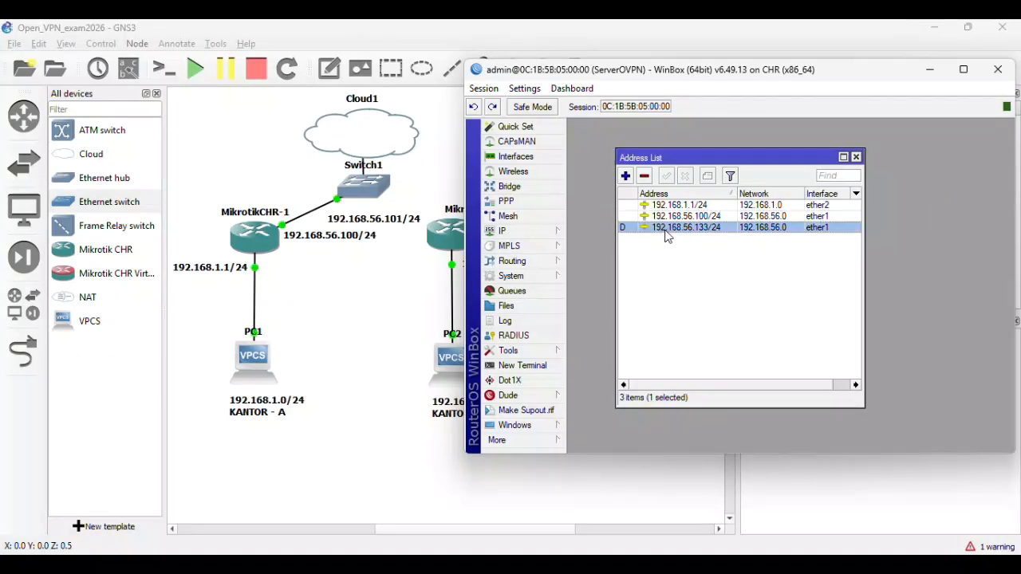
{"action": "left_click", "coordinate": [644, 175]}
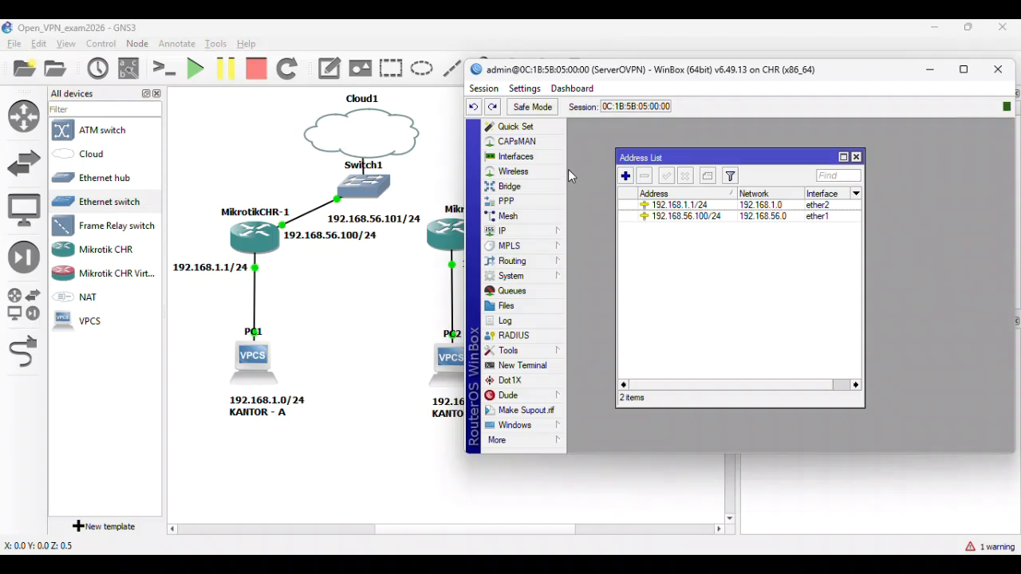
{"action": "left_click", "coordinate": [545, 279]}
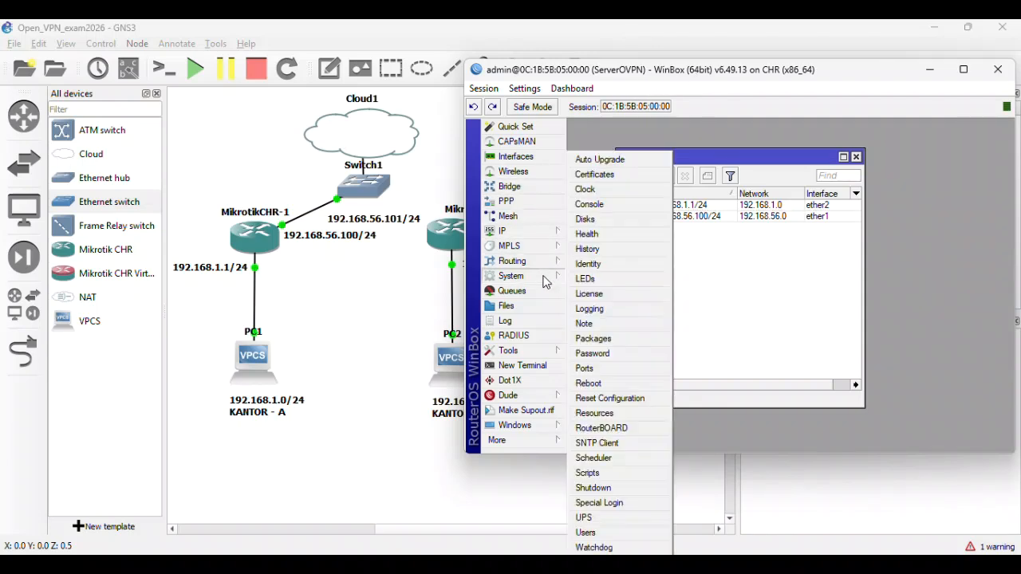
- Create certificate CA: country ID, Surakarta, organization UNDHA-AUB, unit FIK, common name 192.168.56.100
{"action": "left_click", "coordinate": [642, 174]}
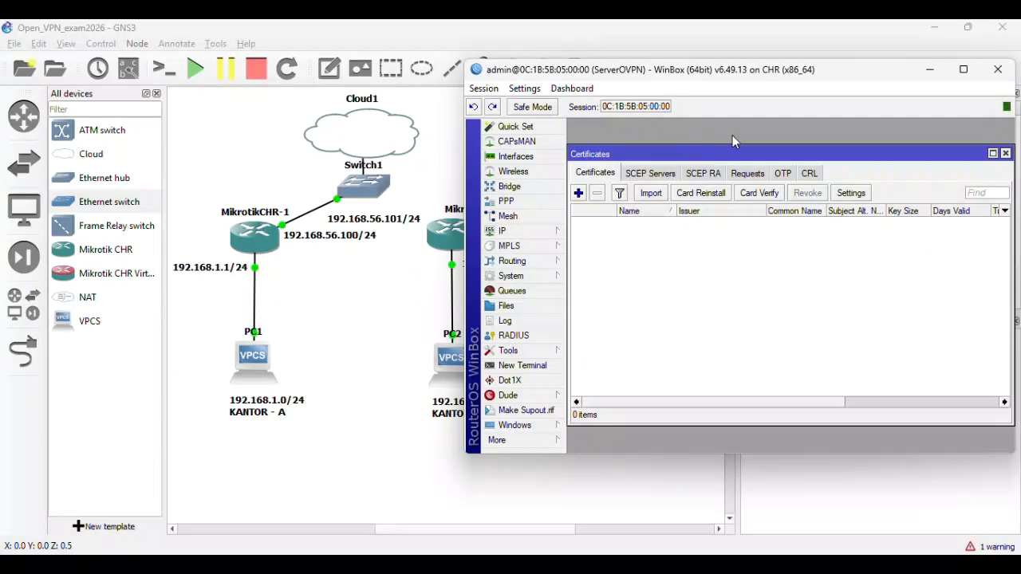
{"action": "left_click", "coordinate": [578, 194]}
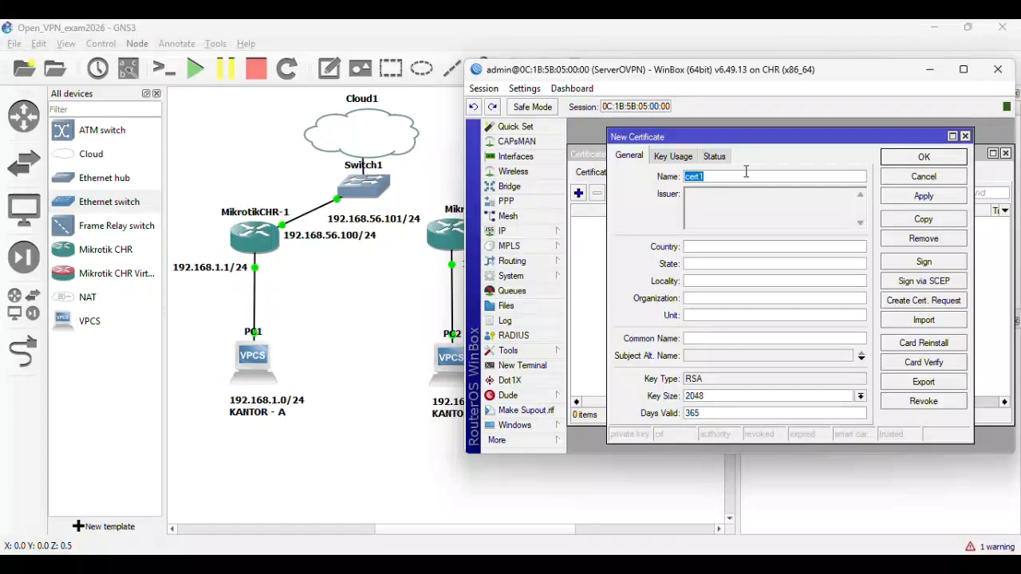
{"action": "type", "text": "CA"}
{"action": "left_click", "coordinate": [710, 246]}
{"action": "type", "text": "ID"}
{"action": "left_click", "coordinate": [710, 264]}
{"action": "type", "text": "Surakarta"}
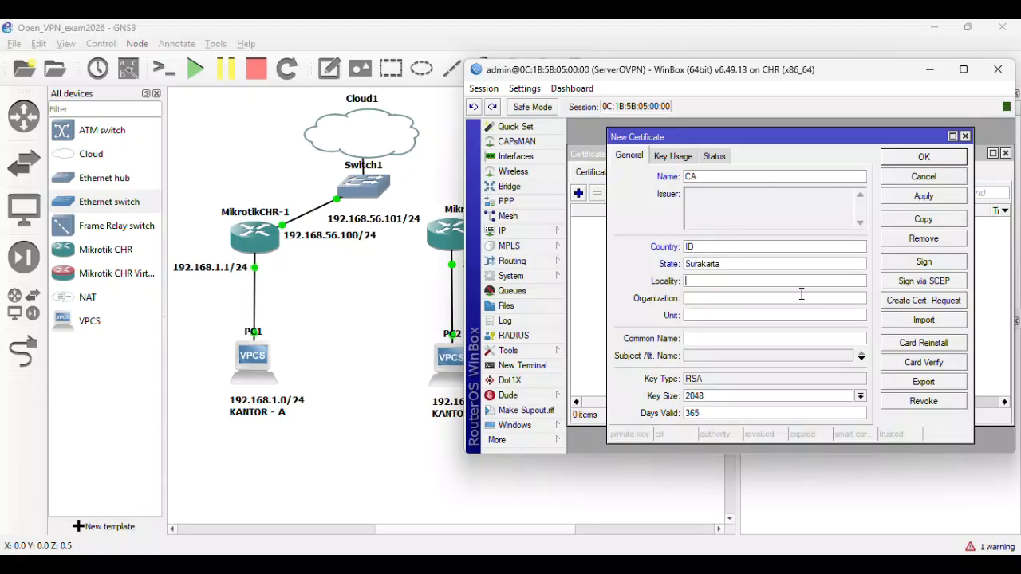
{"action": "type", "text": "Surakarta"}
{"action": "left_click", "coordinate": [802, 294]}
{"action": "type", "text": "UNDHA-AUB"}
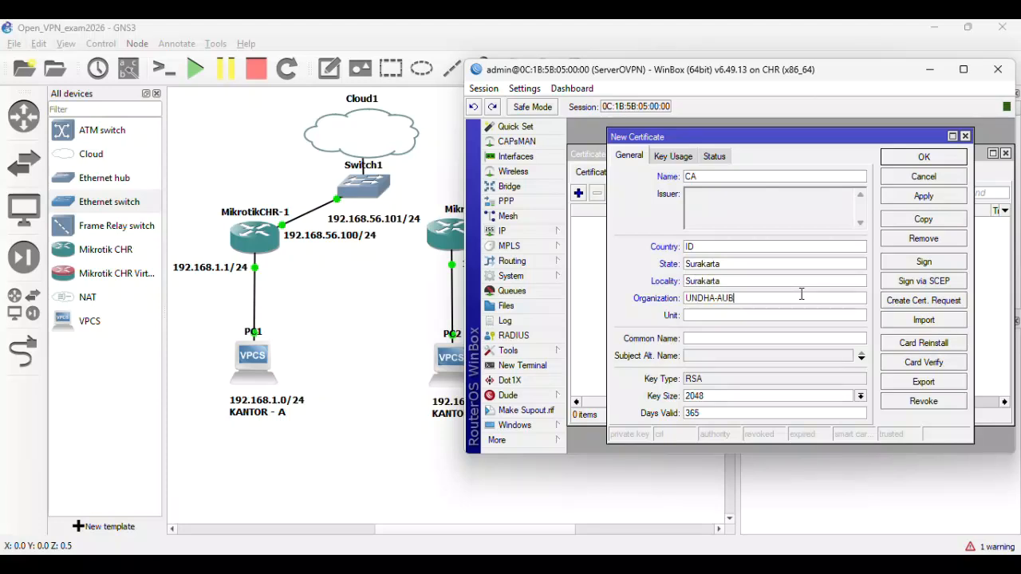
{"action": "left_click", "coordinate": [711, 314]}
{"action": "type", "text": "FIK"}
{"action": "type", "text": "192.16"}
{"action": "type", "text": "8.56.100"}
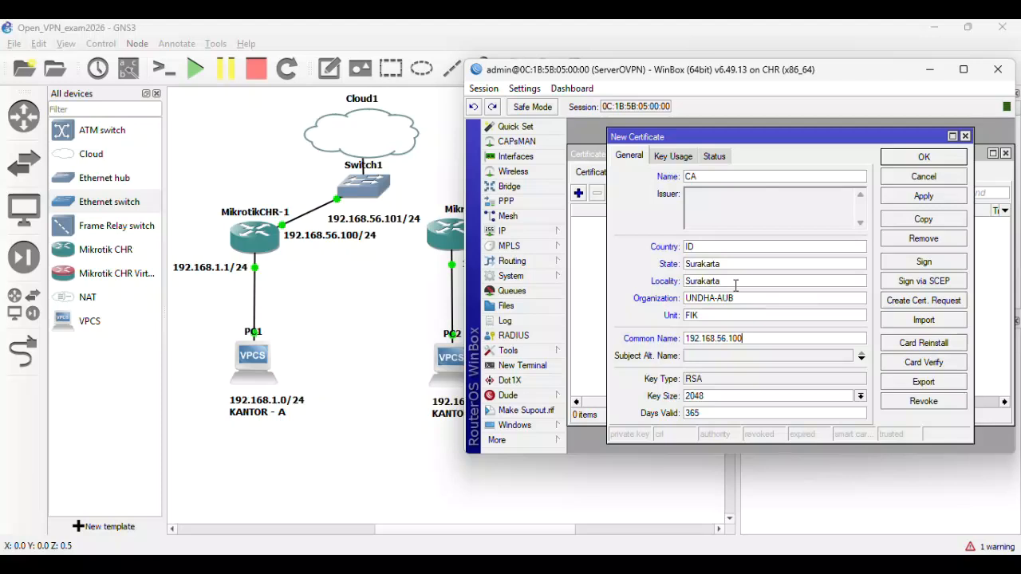
- Limit the CA certificate's key usage to crl sign and key cert. sign, and apply
{"action": "left_click", "coordinate": [671, 158]}
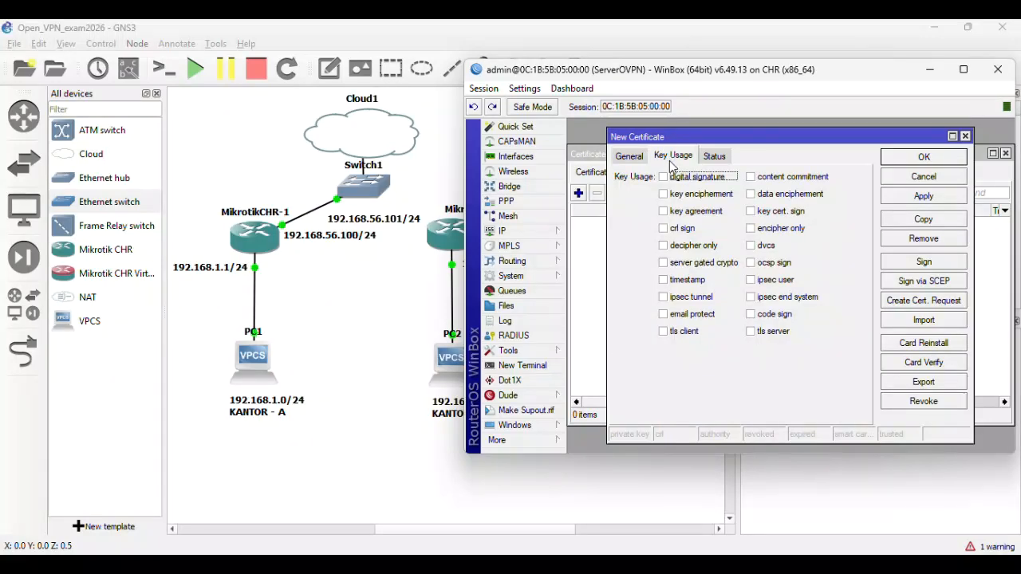
{"action": "left_click", "coordinate": [663, 230]}
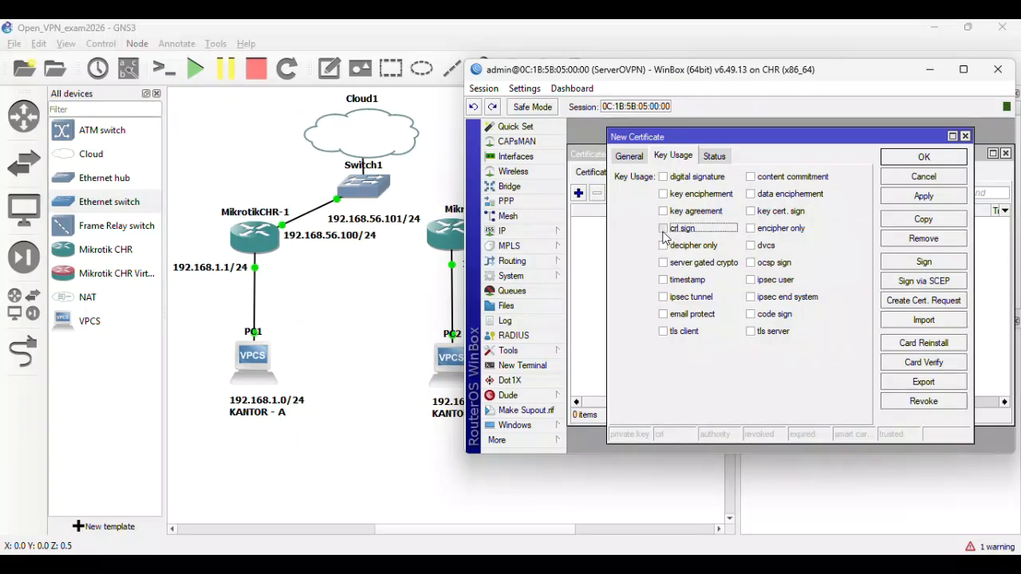
{"action": "left_click", "coordinate": [751, 211]}
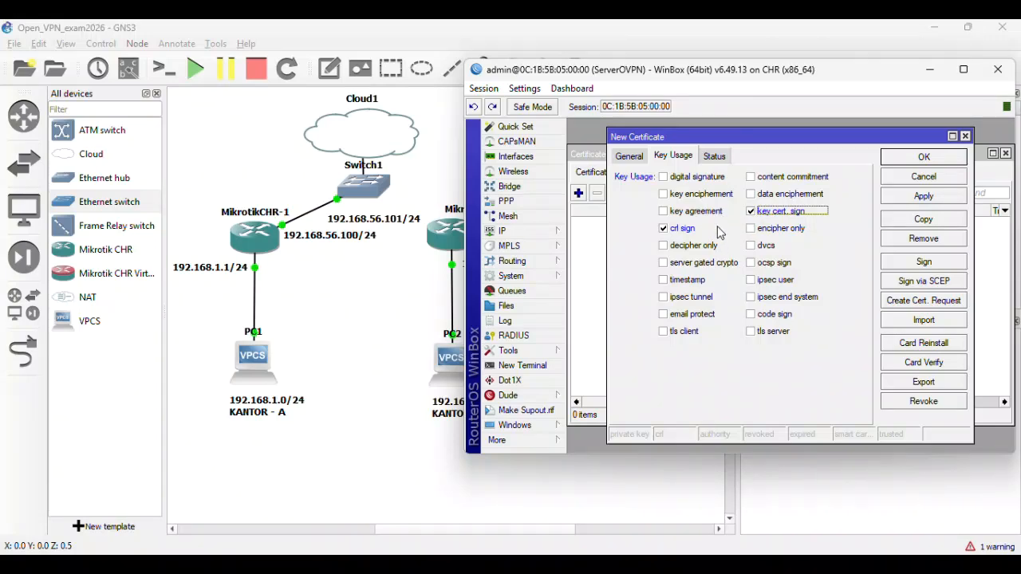
{"action": "left_click", "coordinate": [905, 199]}
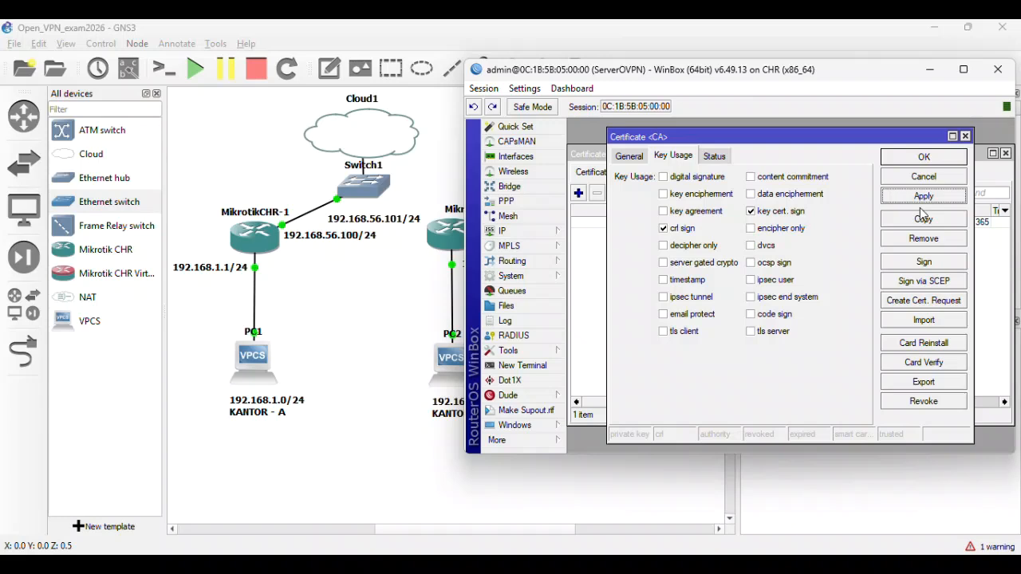
{"action": "left_click", "coordinate": [923, 263]}
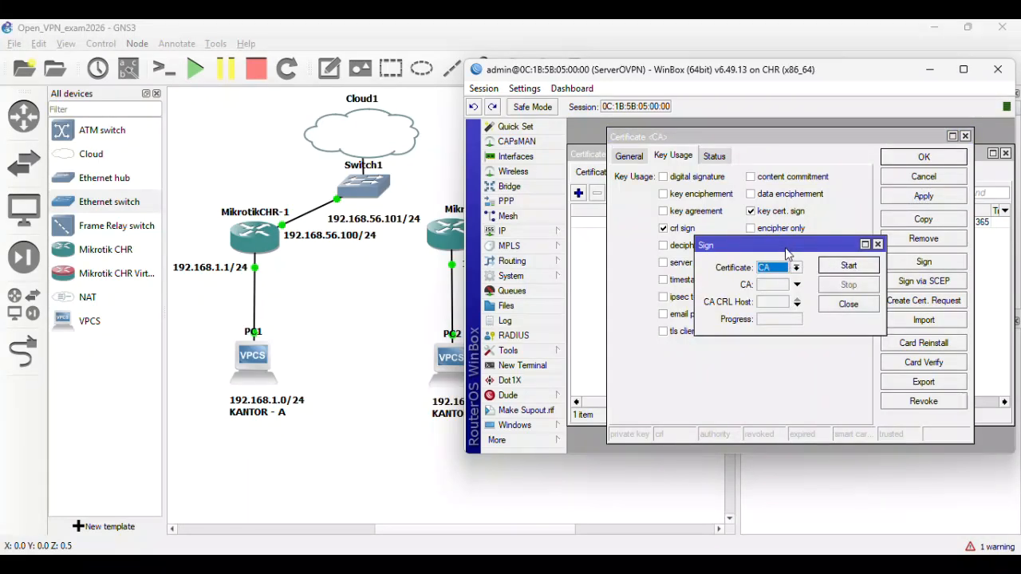
- Sign the CA certificate with CA CRL host 192.168.56.100 and close it
{"action": "left_click", "coordinate": [774, 303]}
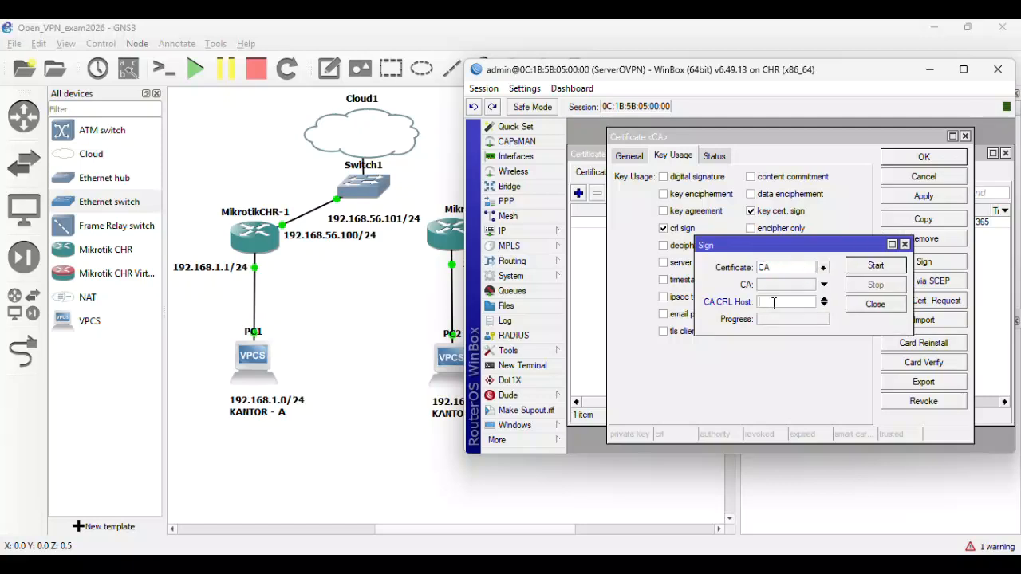
{"action": "type", "text": "192"}
{"action": "type", "text": ".168.56.100"}
{"action": "left_click", "coordinate": [865, 271]}
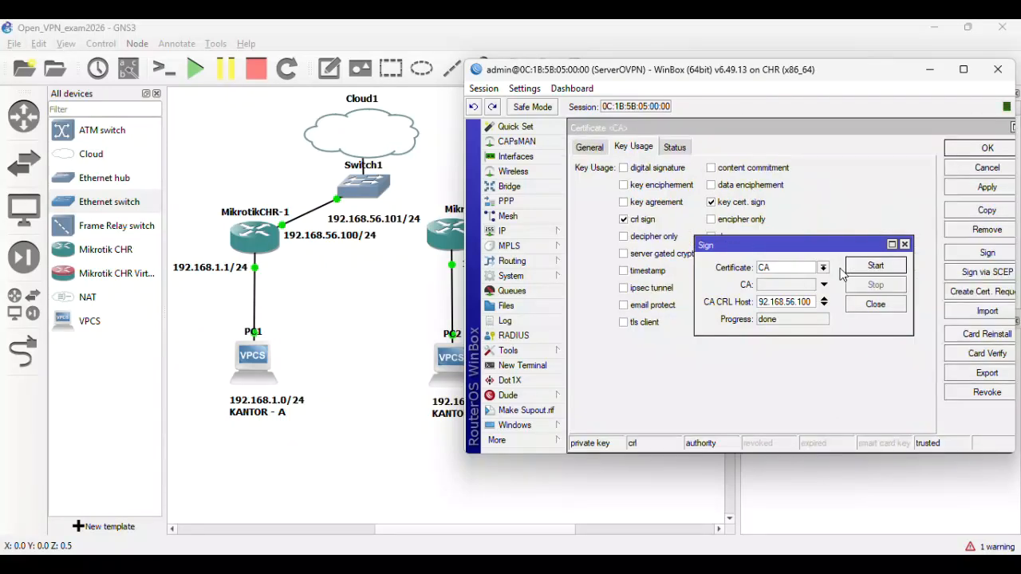
{"action": "left_click", "coordinate": [869, 308]}
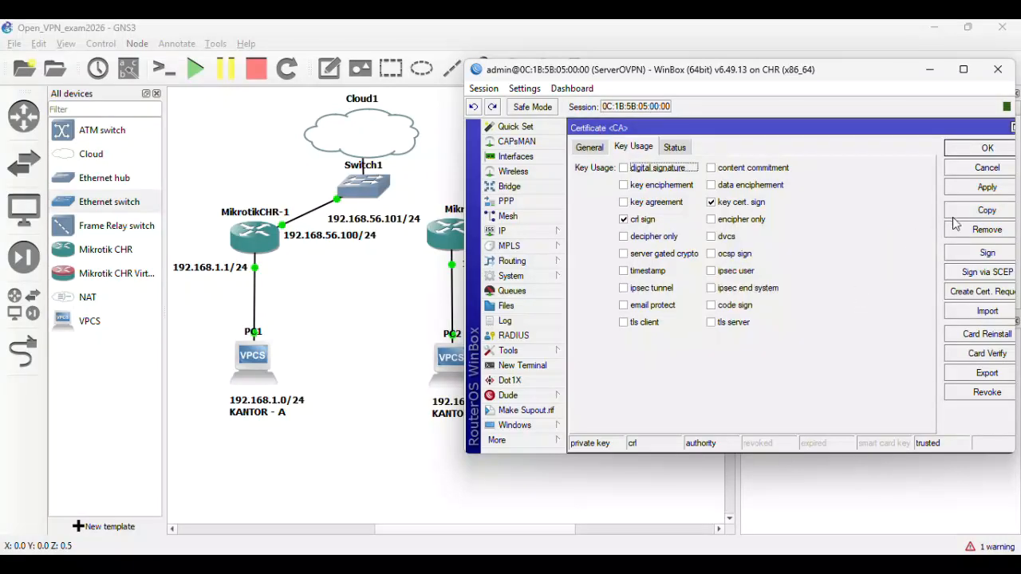
{"action": "left_click", "coordinate": [965, 192]}
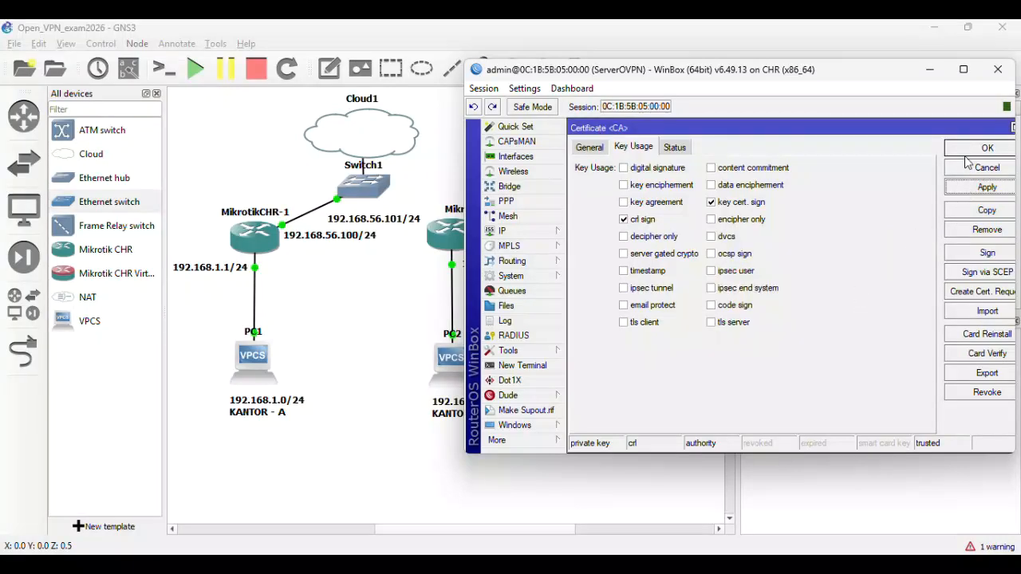
{"action": "left_click", "coordinate": [967, 159]}
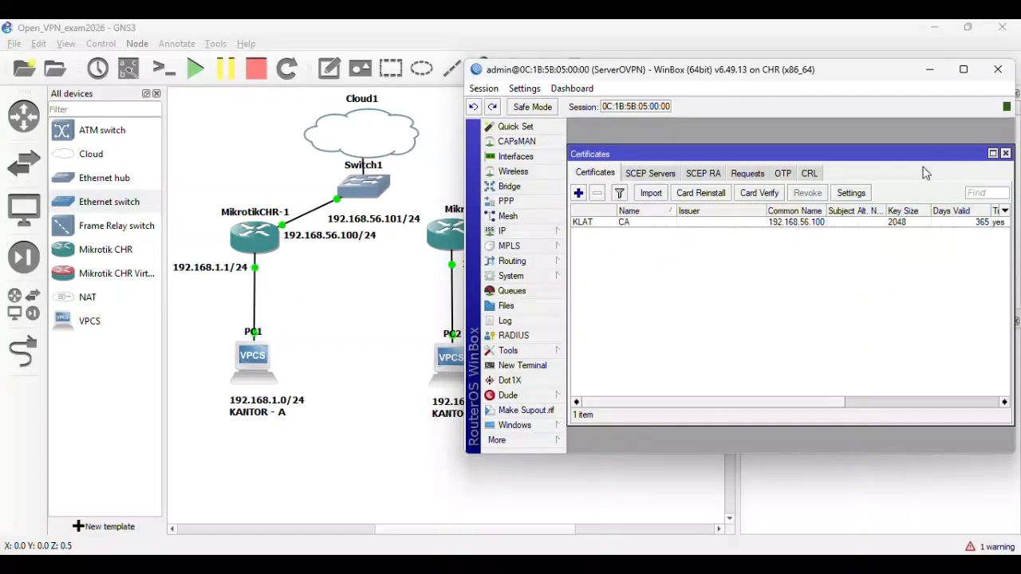
- Start a new certificate named Server with common name Server and an IP alternative name
{"action": "left_click", "coordinate": [591, 228]}
{"action": "left_click", "coordinate": [630, 263]}
{"action": "left_click", "coordinate": [578, 193]}
{"action": "left_click", "coordinate": [591, 148]}
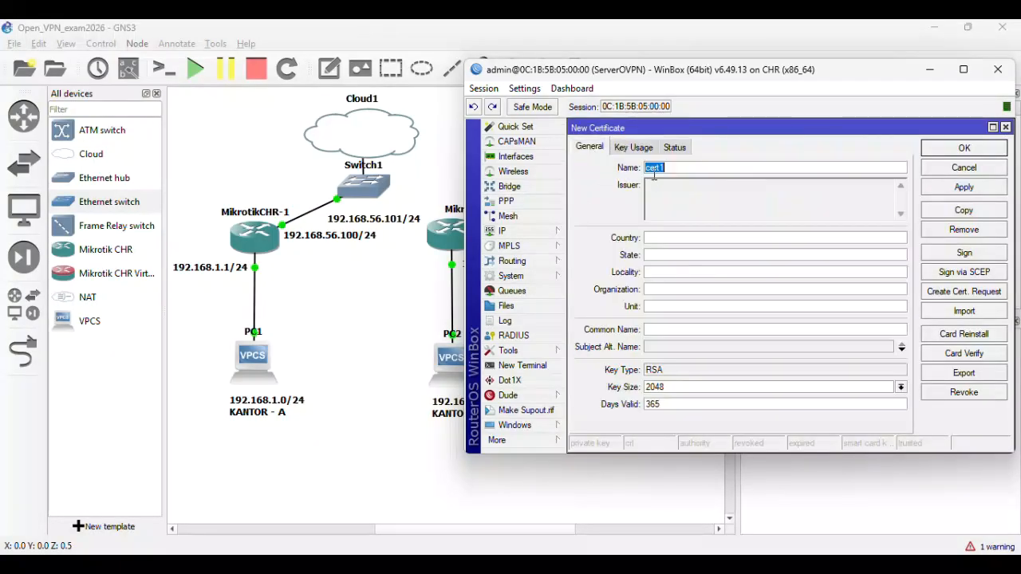
{"action": "type", "text": "Server"}
{"action": "left_click", "coordinate": [678, 327]}
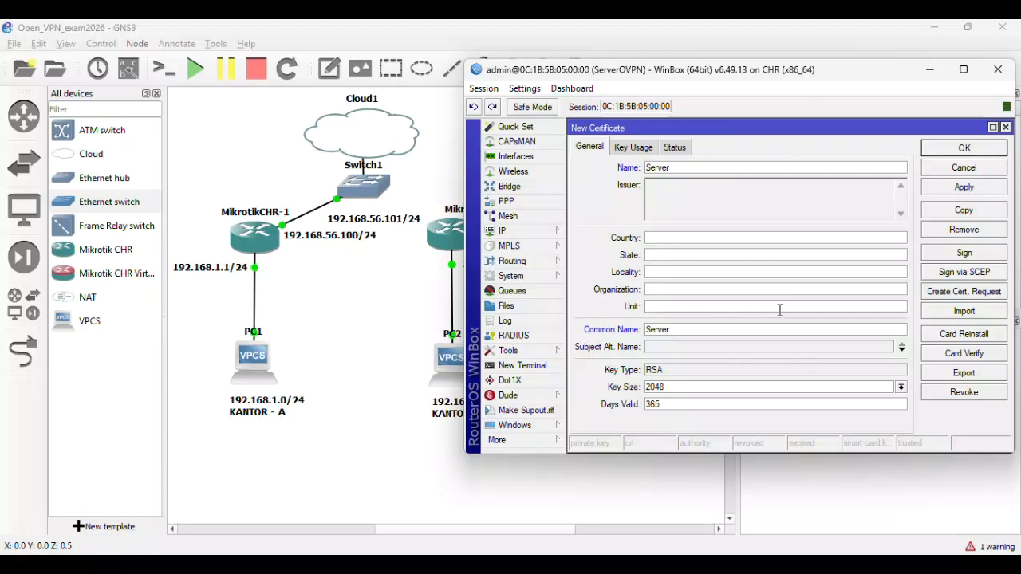
{"action": "left_click", "coordinate": [673, 347]}
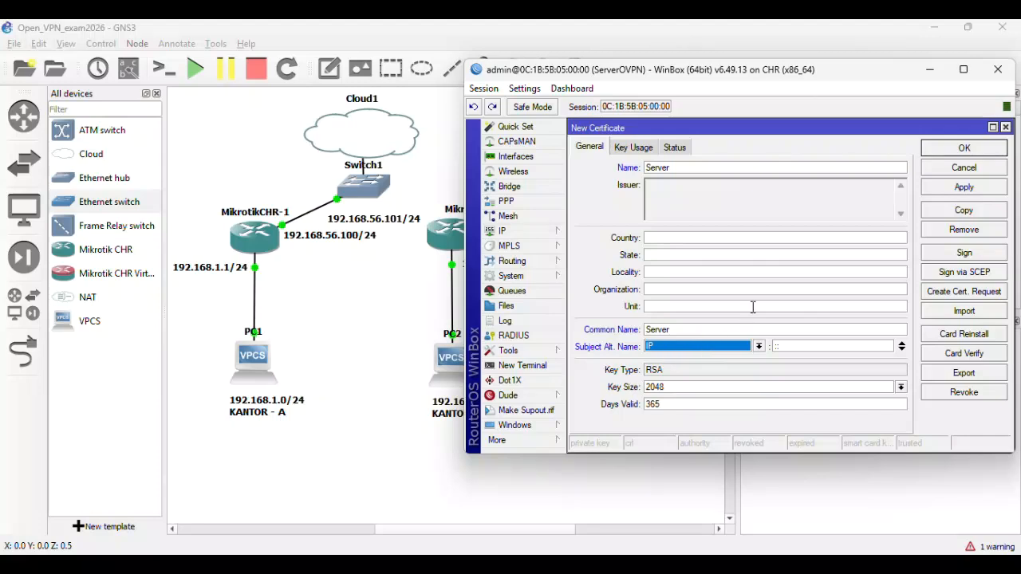
- Give Server digital signature, key encipherment and tls server usages, and apply
{"action": "left_click", "coordinate": [635, 151]}
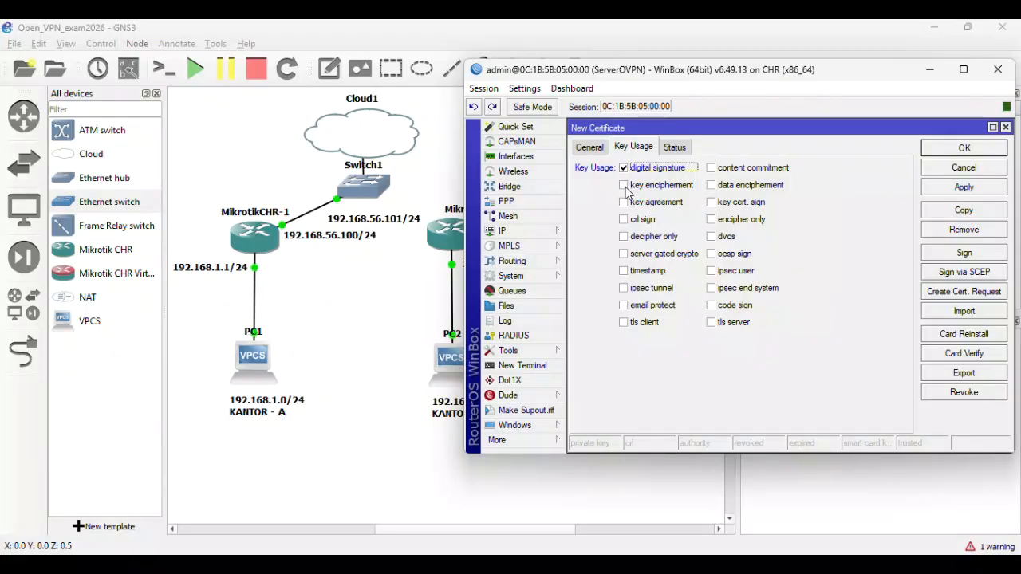
{"action": "left_click", "coordinate": [624, 186]}
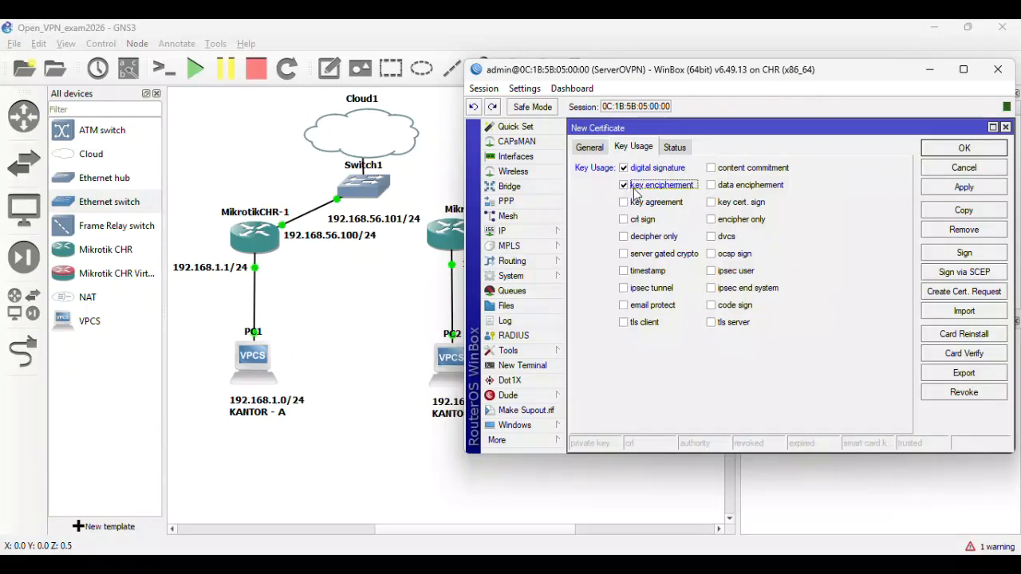
{"action": "left_click", "coordinate": [720, 327]}
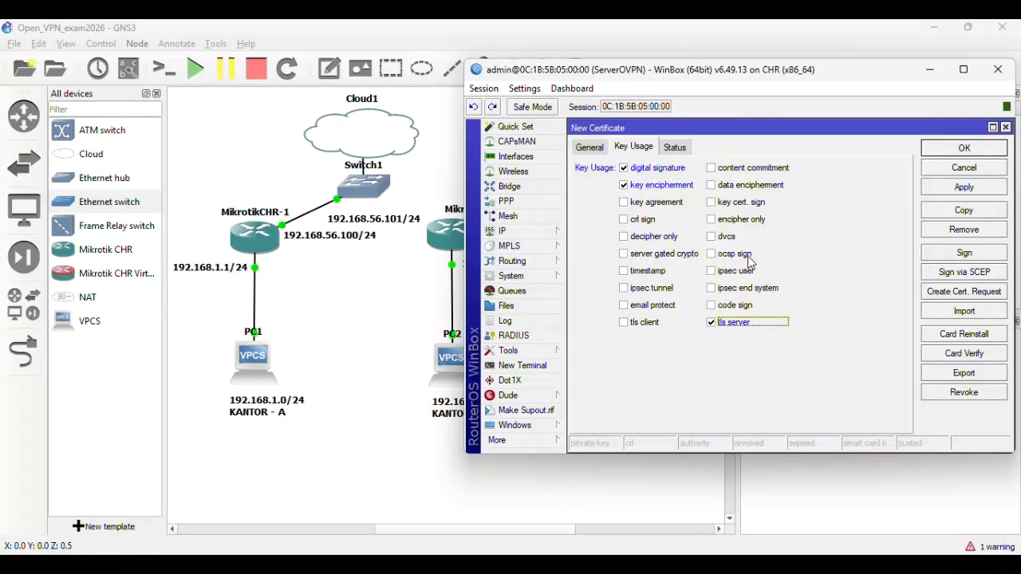
{"action": "left_click", "coordinate": [943, 189]}
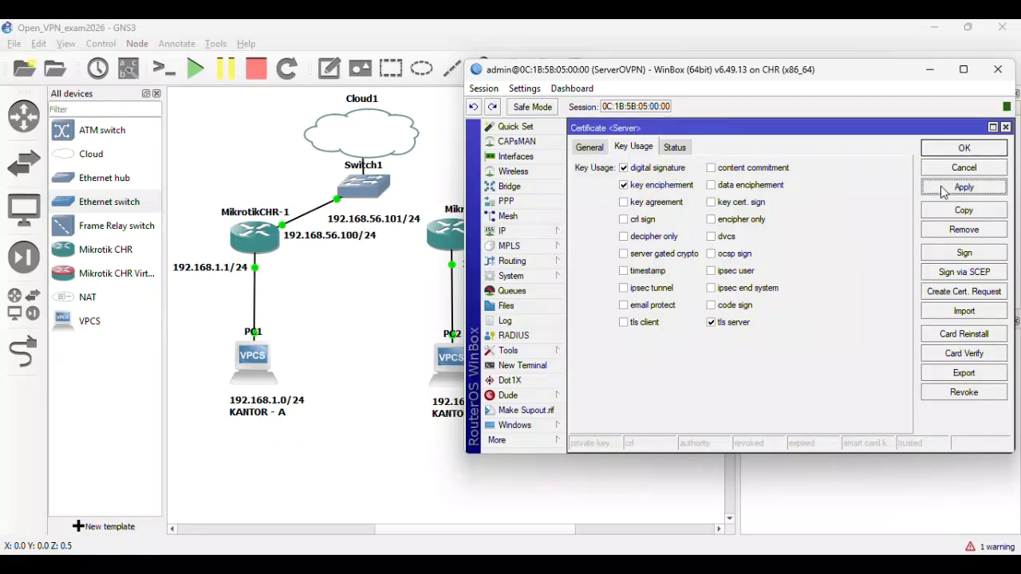
- Sign the Server certificate with the CA certificate
{"action": "left_click", "coordinate": [963, 256]}
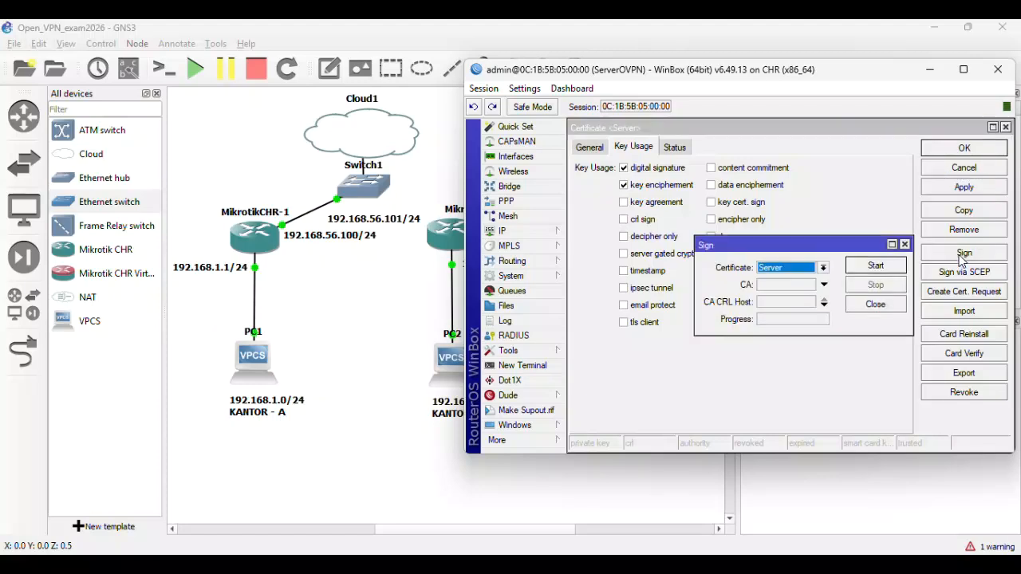
{"action": "left_click", "coordinate": [824, 285]}
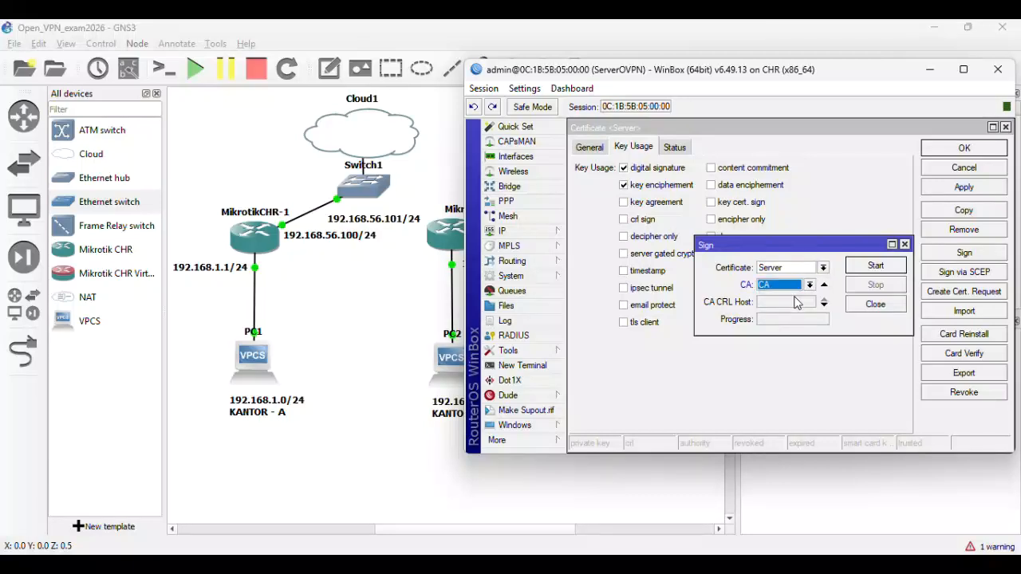
{"action": "left_click", "coordinate": [867, 266]}
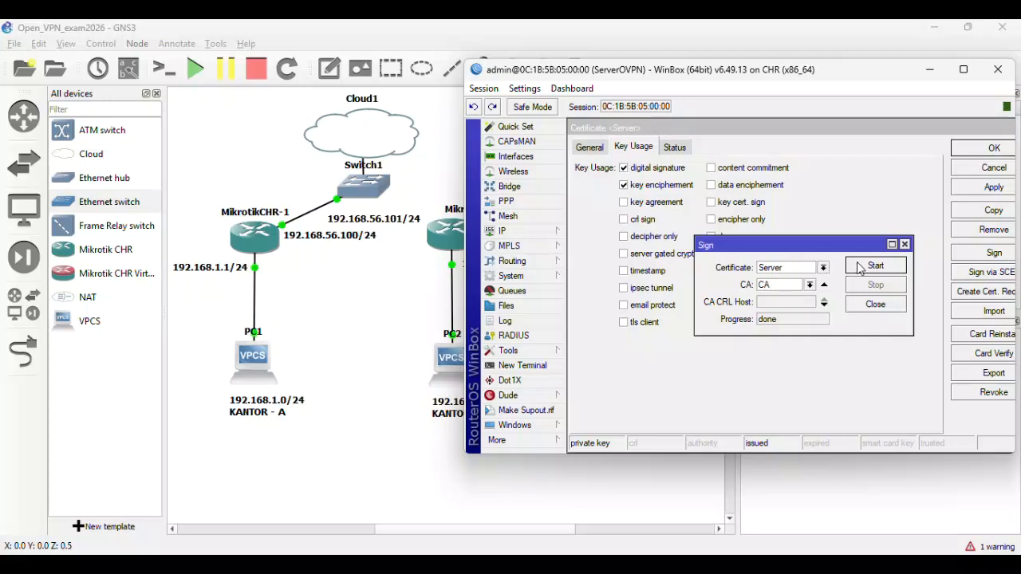
{"action": "left_click", "coordinate": [875, 307]}
{"action": "left_click", "coordinate": [973, 153]}
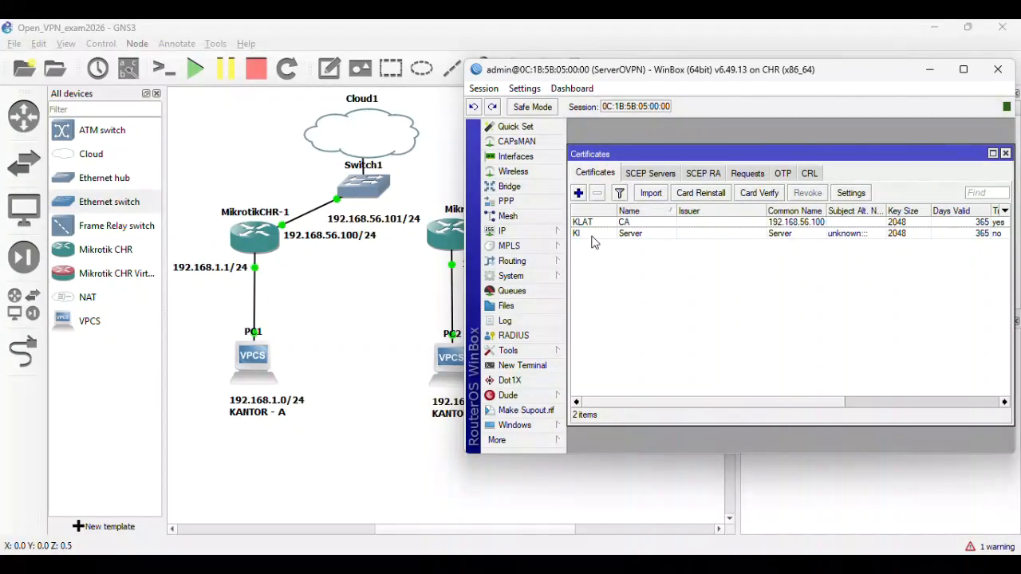
- Mark the Server certificate as Trusted and save it
{"action": "mouse_move", "coordinate": [592, 242]}
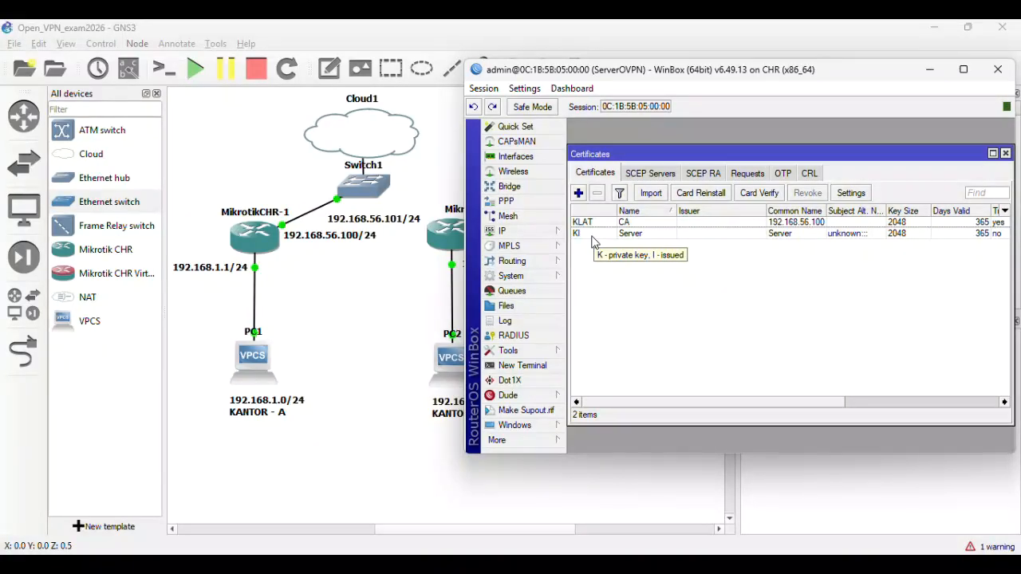
{"action": "double_click", "coordinate": [593, 239]}
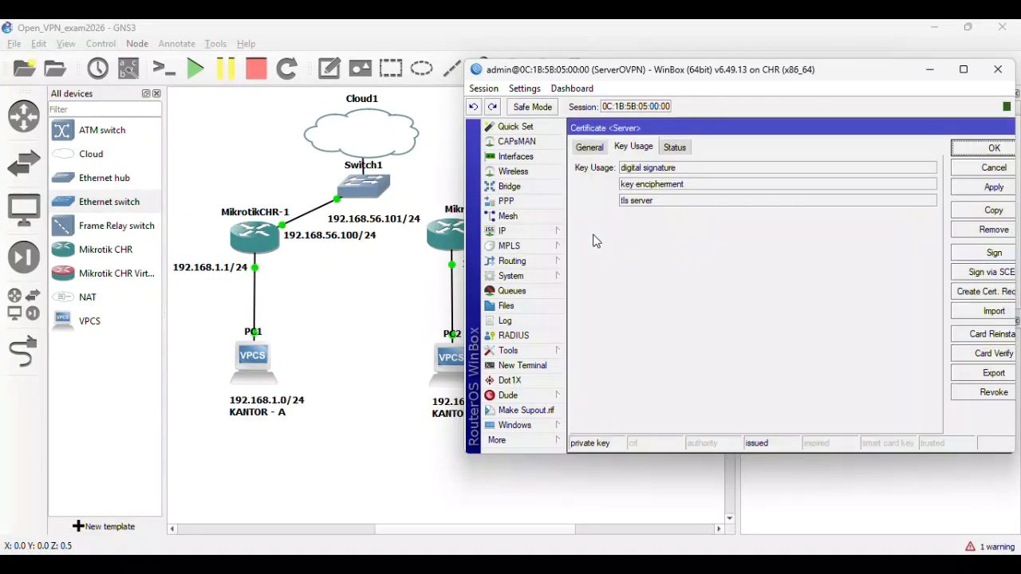
{"action": "left_click", "coordinate": [592, 150]}
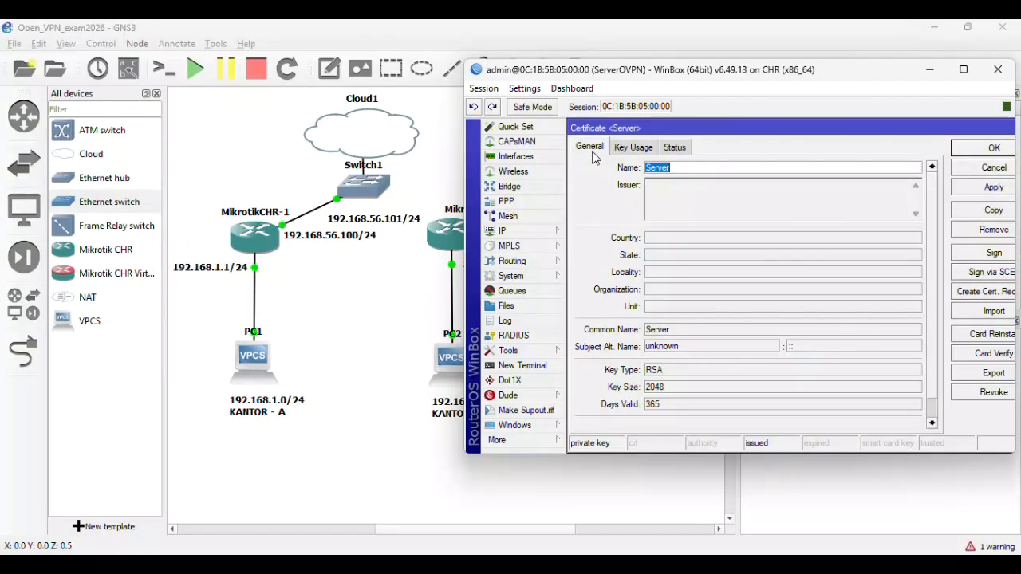
{"action": "scroll", "coordinate": [697, 260], "scroll_direction": "down", "scroll_amount": 1}
{"action": "left_click", "coordinate": [654, 411]}
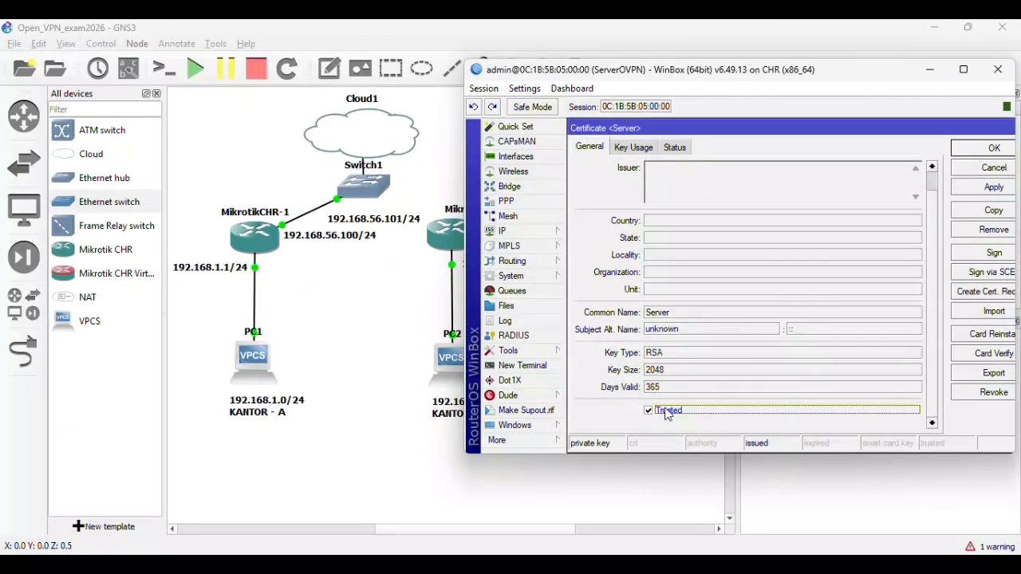
{"action": "left_click", "coordinate": [979, 195]}
{"action": "left_click", "coordinate": [983, 150]}
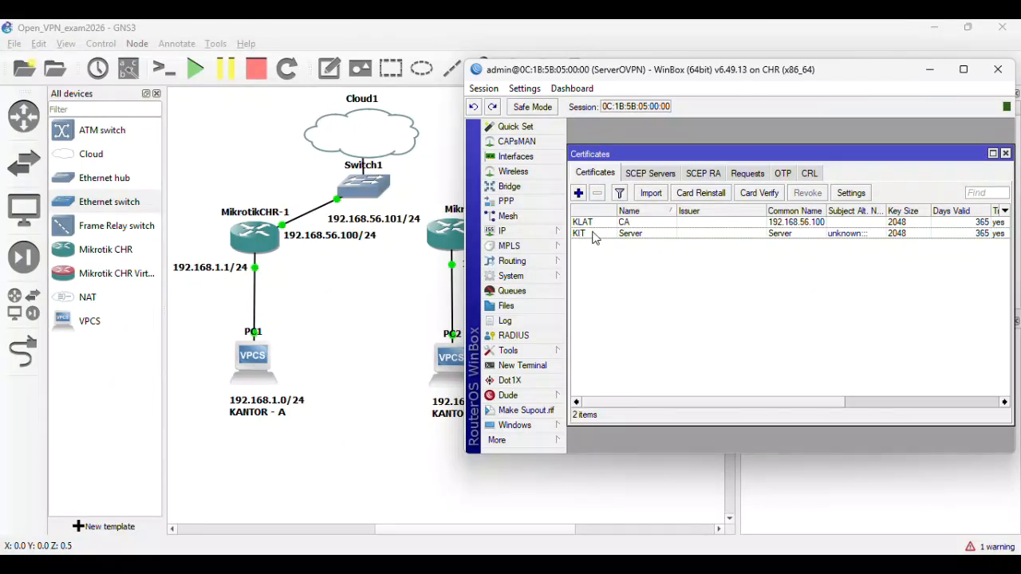
- Create a Client certificate with common name Client, an IP alternative name, and tls client usage
{"action": "left_click", "coordinate": [579, 193]}
{"action": "type", "text": "Client"}
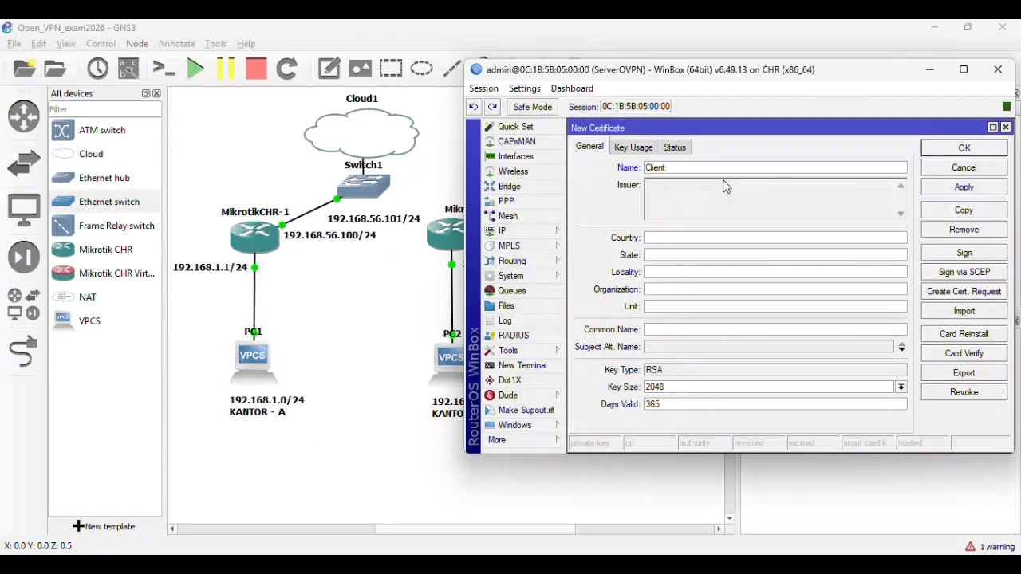
{"action": "left_click", "coordinate": [675, 332]}
{"action": "type", "text": "Clien"}
{"action": "left_click", "coordinate": [682, 349]}
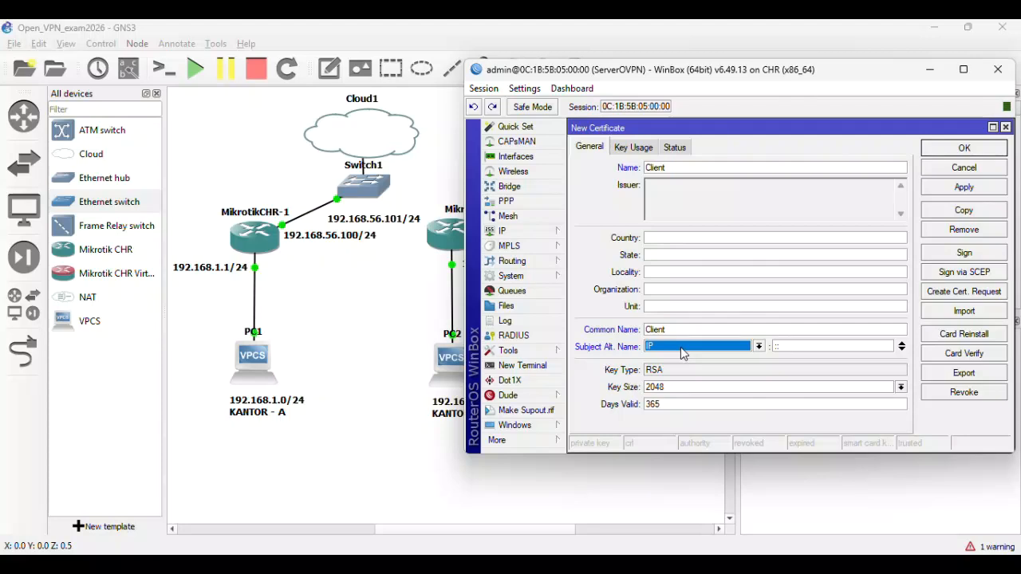
{"action": "left_click", "coordinate": [631, 152]}
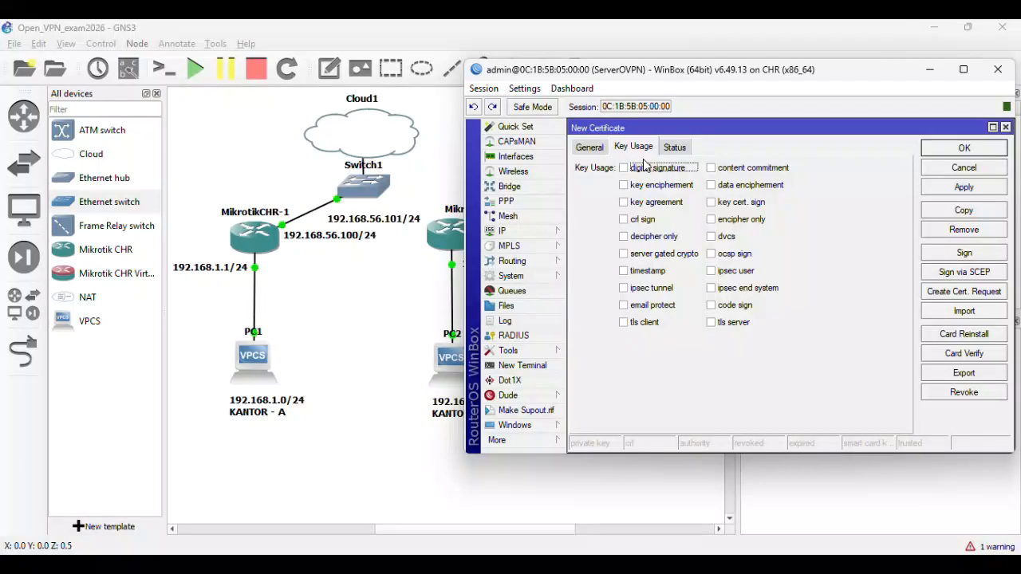
{"action": "left_click", "coordinate": [636, 327]}
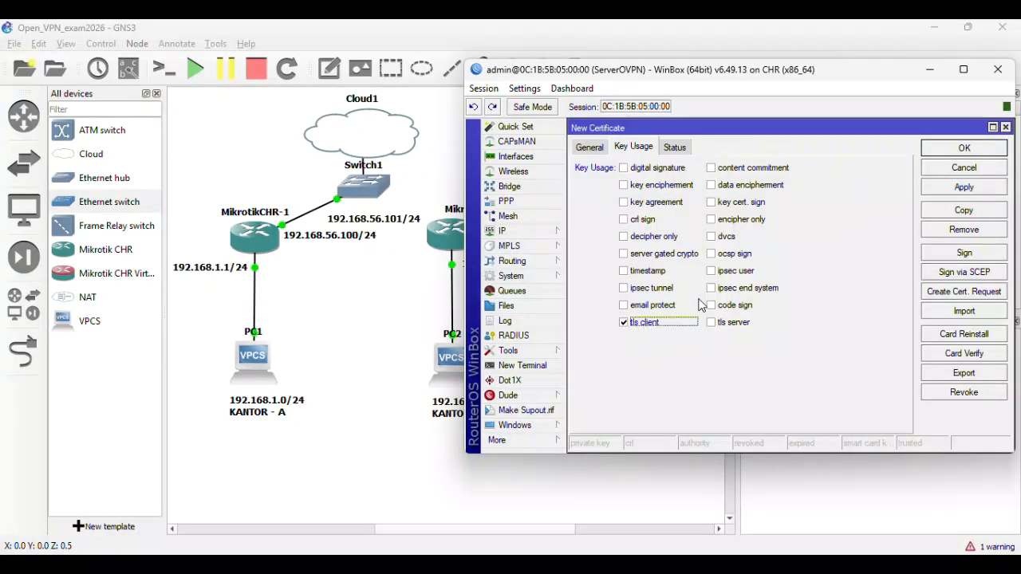
{"action": "left_click", "coordinate": [938, 195]}
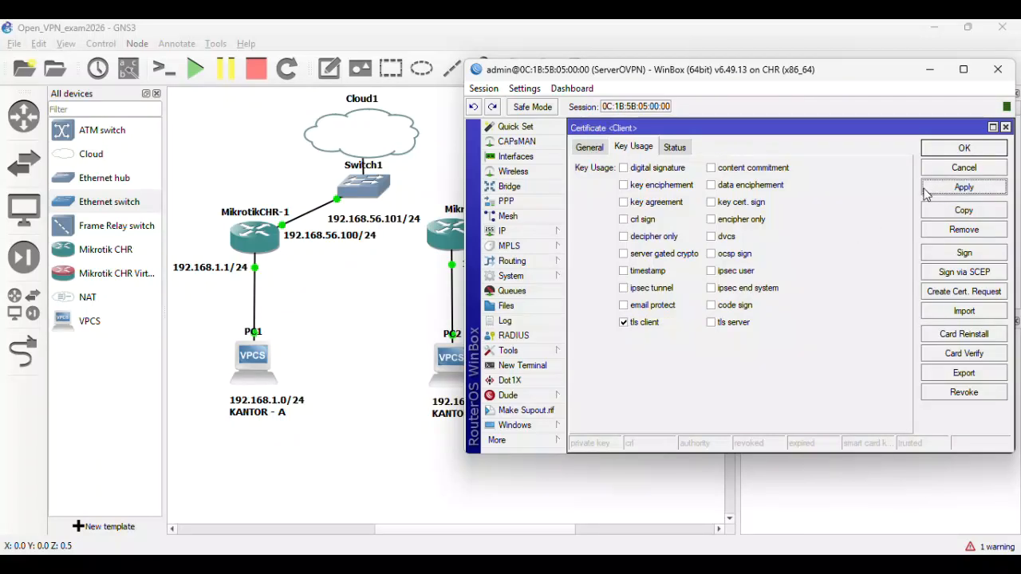
- Sign the Client certificate with the CA certificate
{"action": "left_click", "coordinate": [958, 253]}
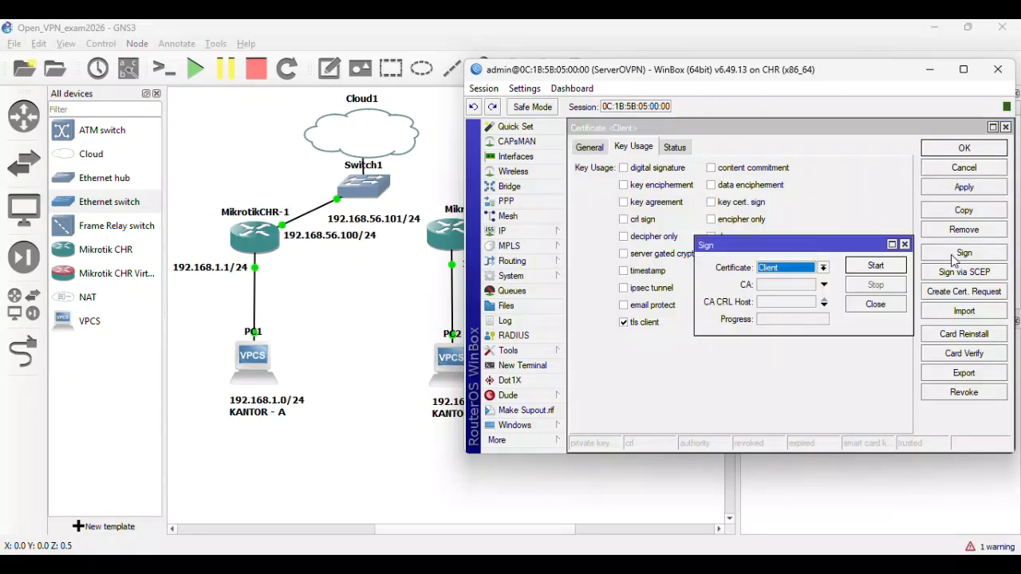
{"action": "left_click", "coordinate": [823, 285]}
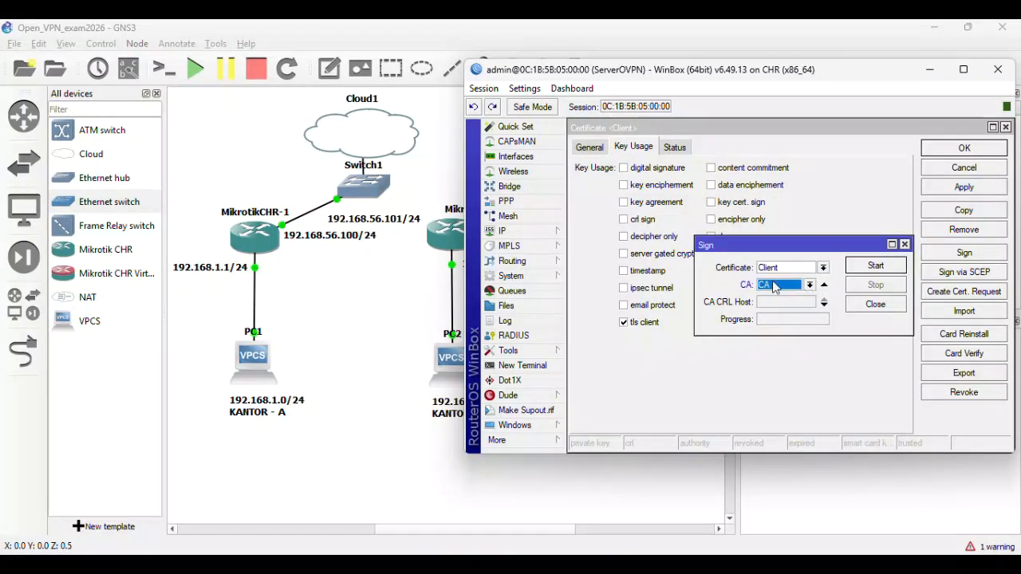
{"action": "left_click", "coordinate": [862, 270]}
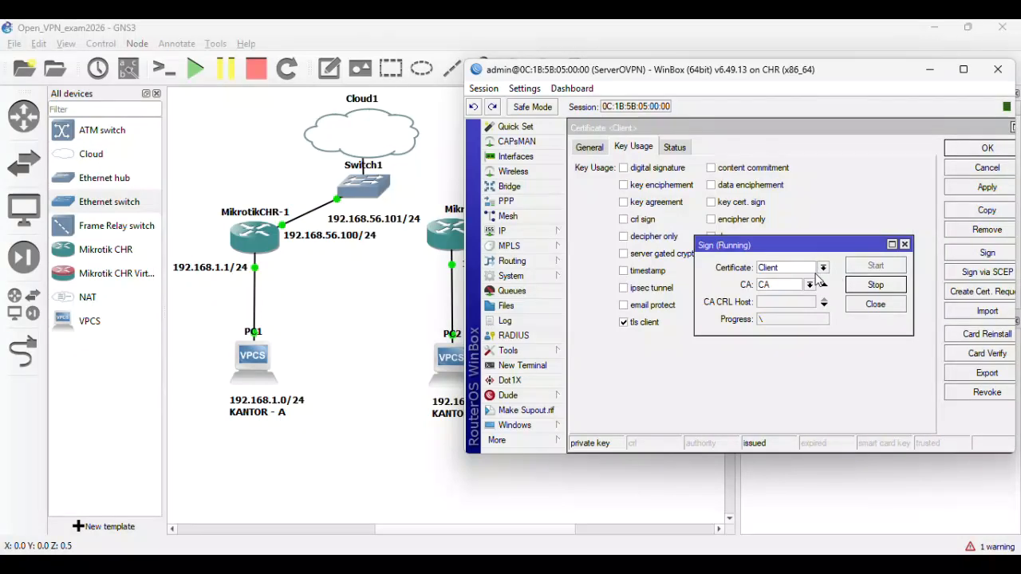
{"action": "left_click", "coordinate": [875, 305]}
- Mark the Client certificate as Trusted and save it
{"action": "left_click", "coordinate": [597, 152]}
{"action": "scroll", "coordinate": [764, 254], "scroll_direction": "down", "scroll_amount": 1}
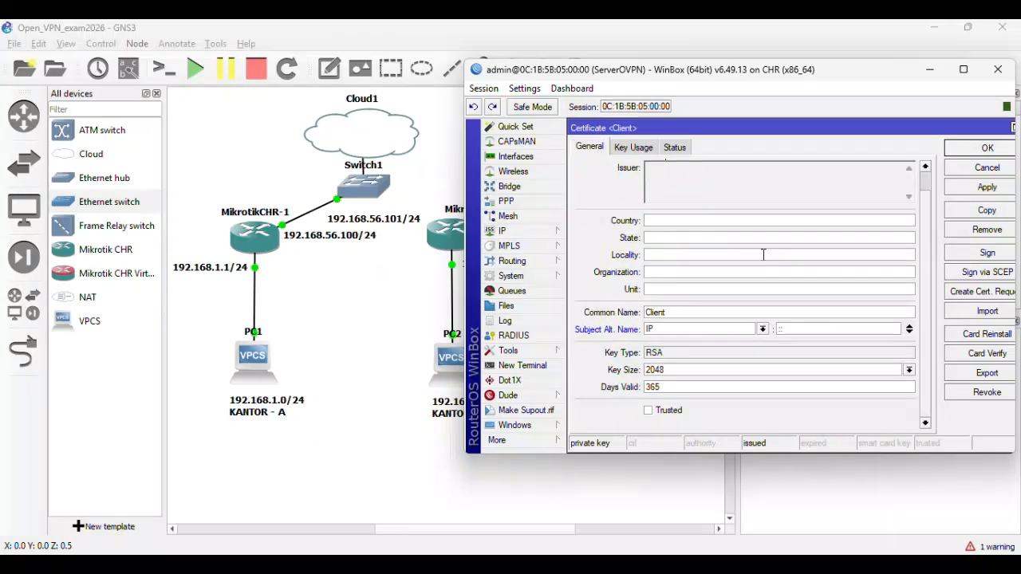
{"action": "left_click", "coordinate": [649, 410]}
{"action": "left_click", "coordinate": [965, 189]}
{"action": "left_click", "coordinate": [968, 153]}
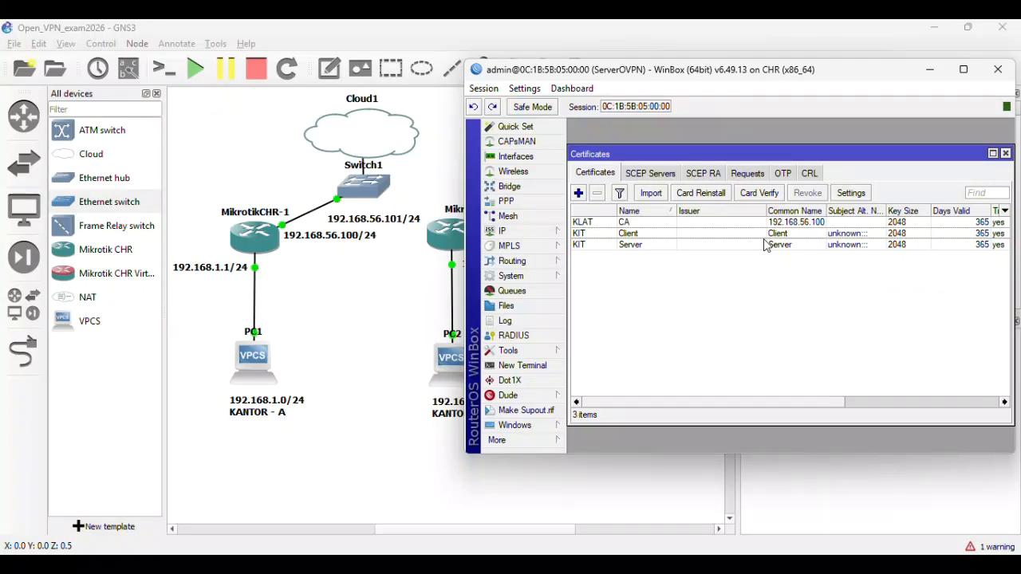
- Review the Client, Server and CA entries in the certificates list
{"action": "left_click", "coordinate": [649, 234]}
{"action": "left_click", "coordinate": [644, 246]}
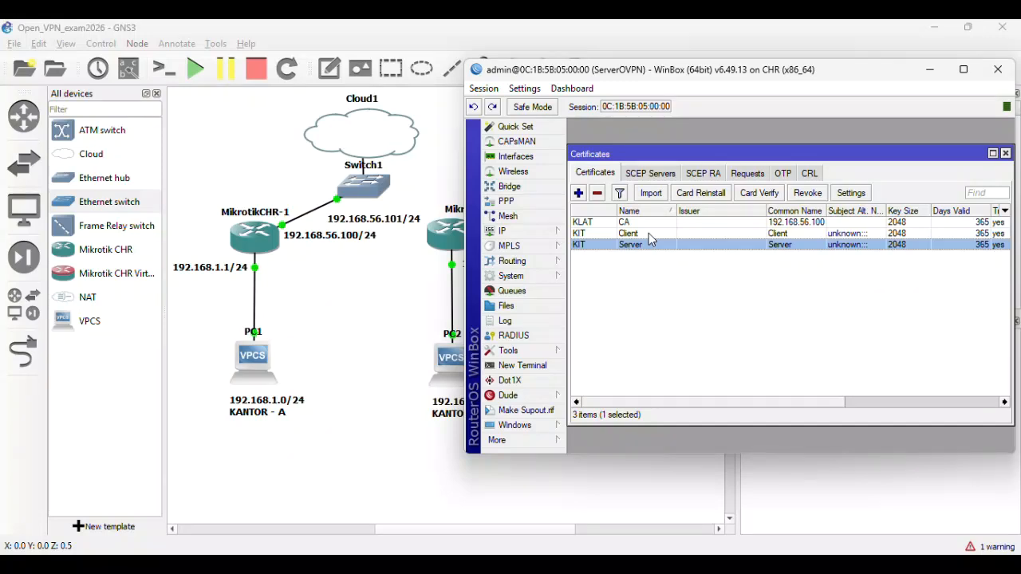
{"action": "left_click", "coordinate": [653, 235]}
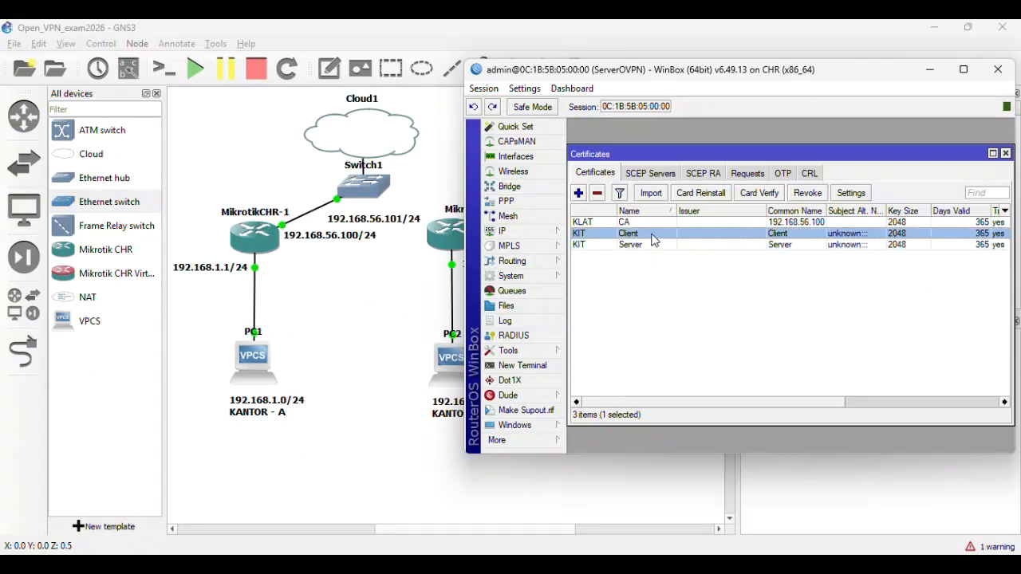
{"action": "left_click", "coordinate": [651, 224]}
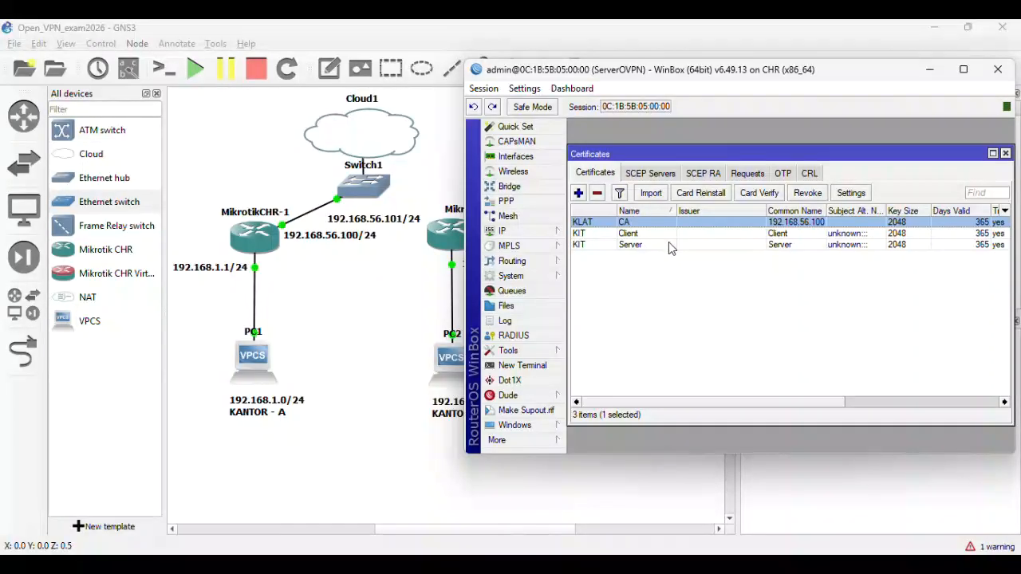
- Export the Client certificate as a passphrase-protected PEM named Client
{"action": "double_click", "coordinate": [652, 234]}
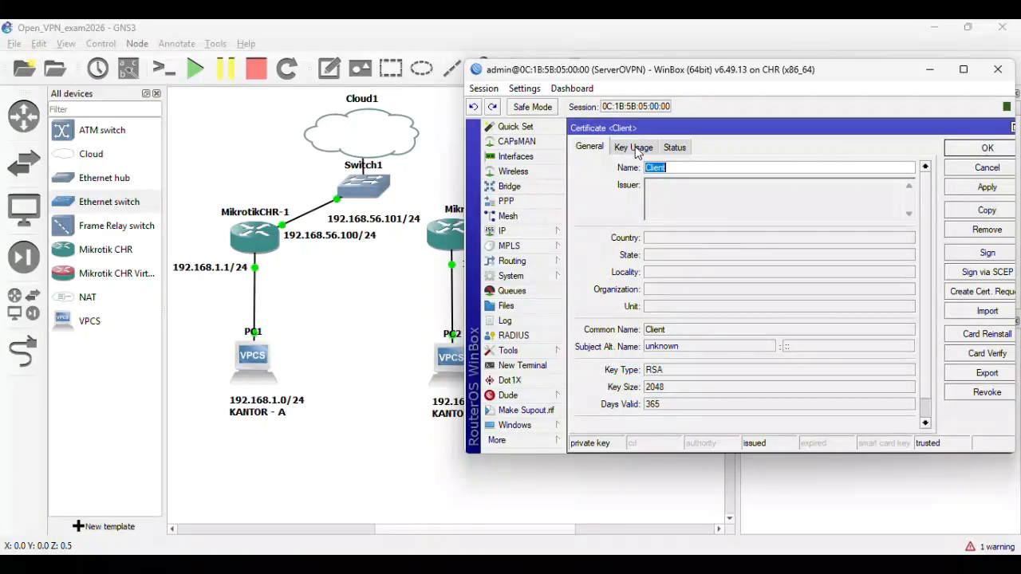
{"action": "left_click", "coordinate": [980, 375]}
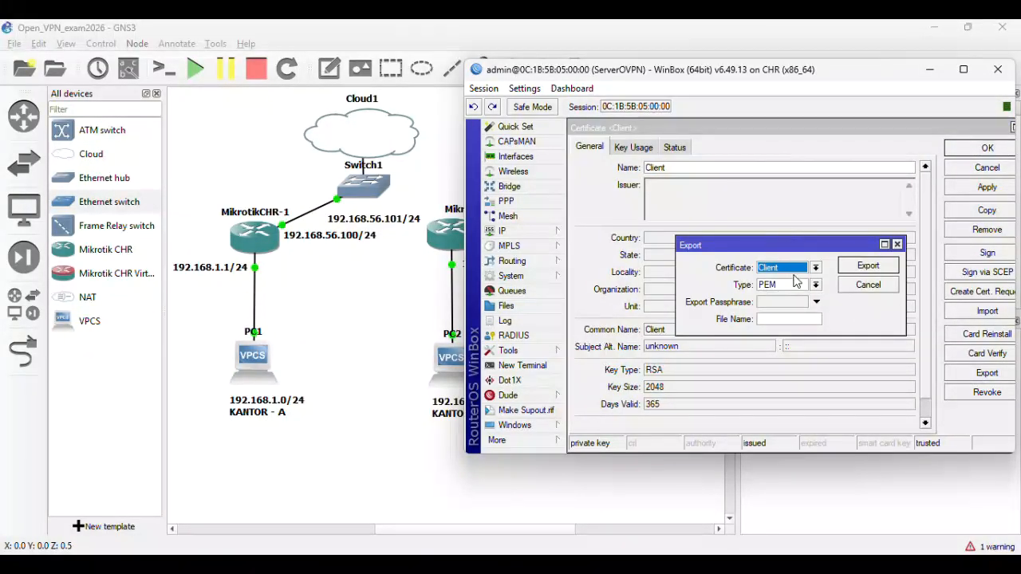
{"action": "left_click", "coordinate": [779, 303]}
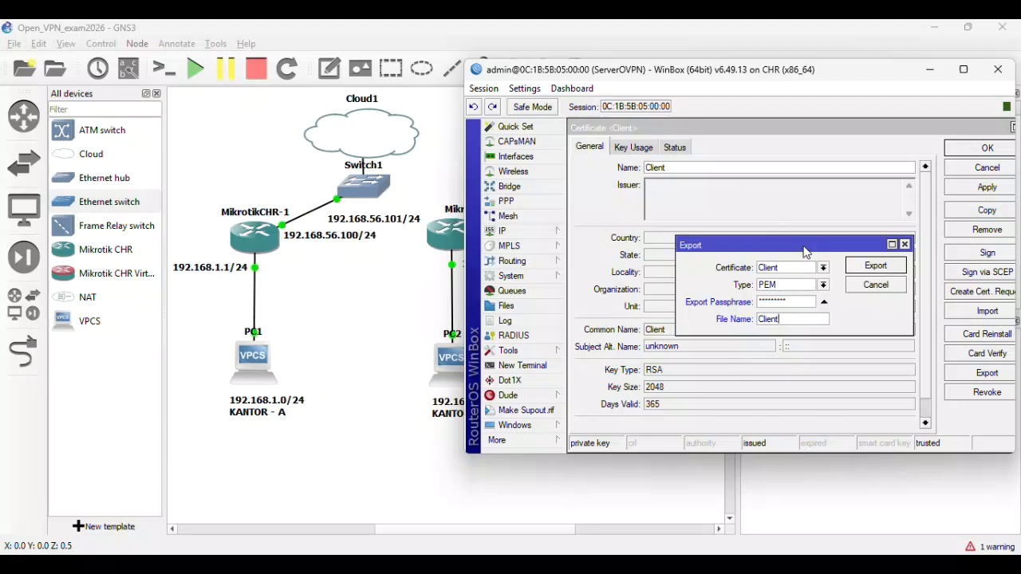
{"action": "left_click", "coordinate": [863, 274]}
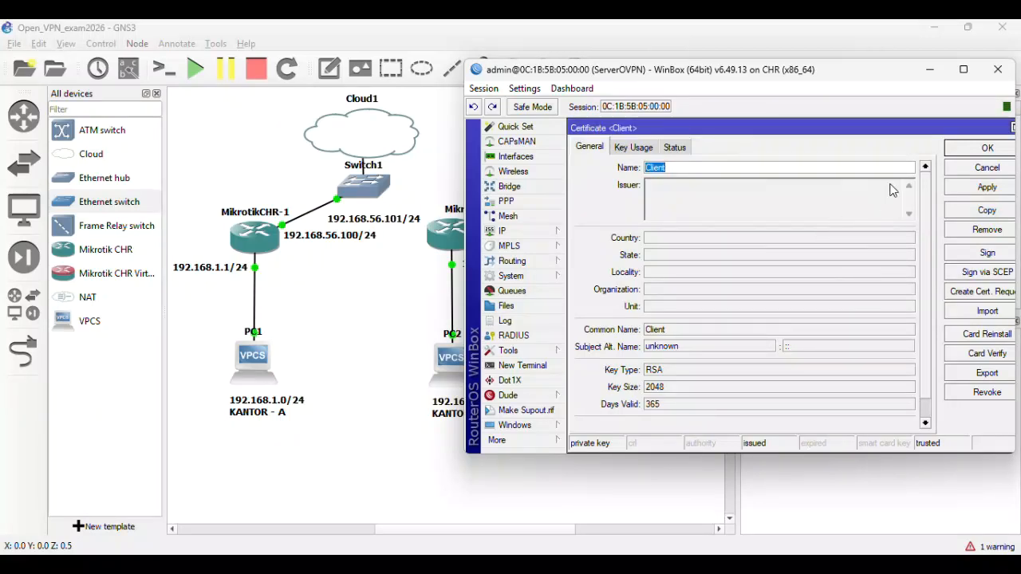
{"action": "left_click", "coordinate": [965, 151]}
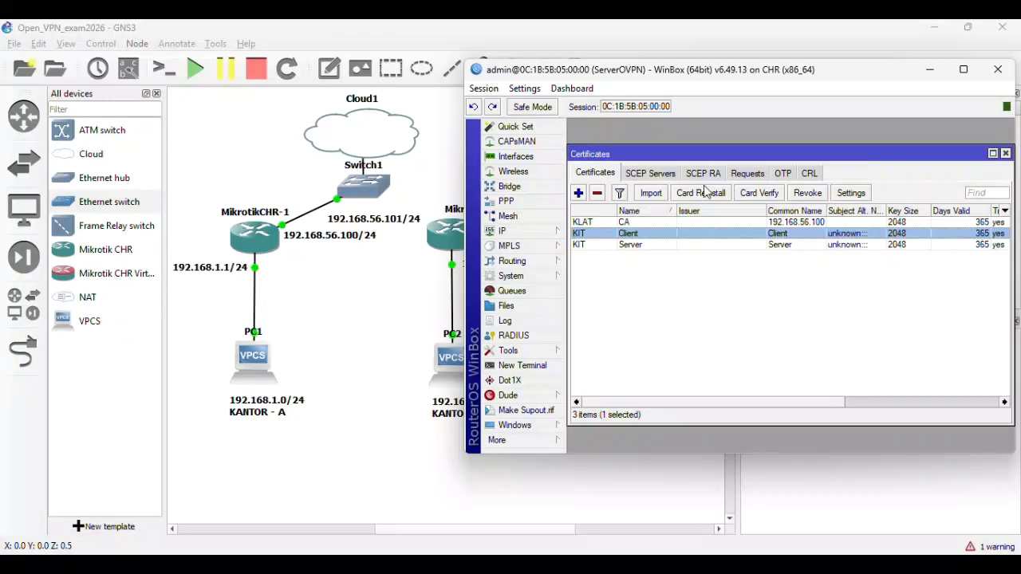
- Check Client.crt and Client.key in the router's file list, then open the CA certificate
{"action": "left_click", "coordinate": [506, 308]}
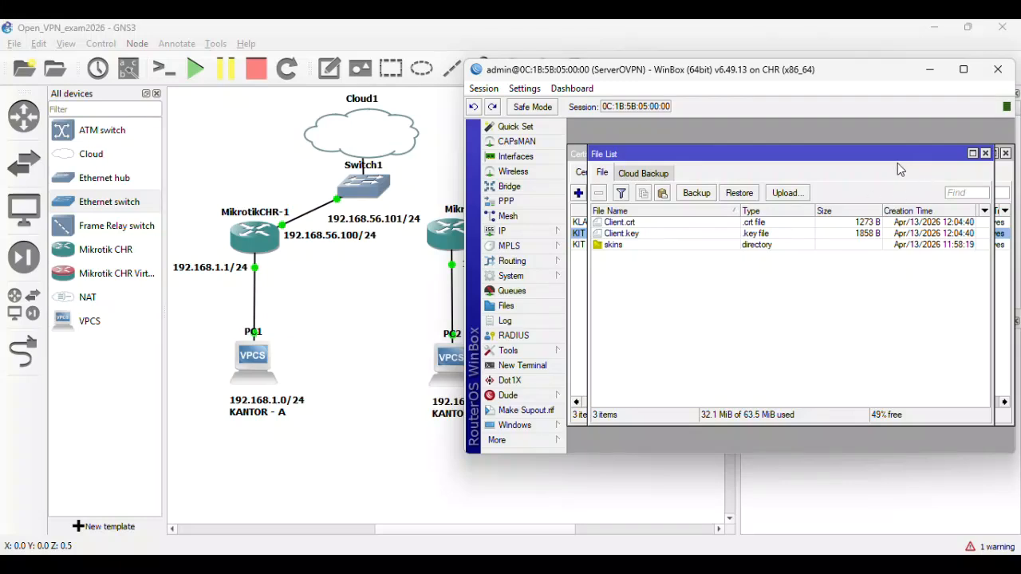
{"action": "left_click", "coordinate": [986, 153]}
{"action": "double_click", "coordinate": [603, 223]}
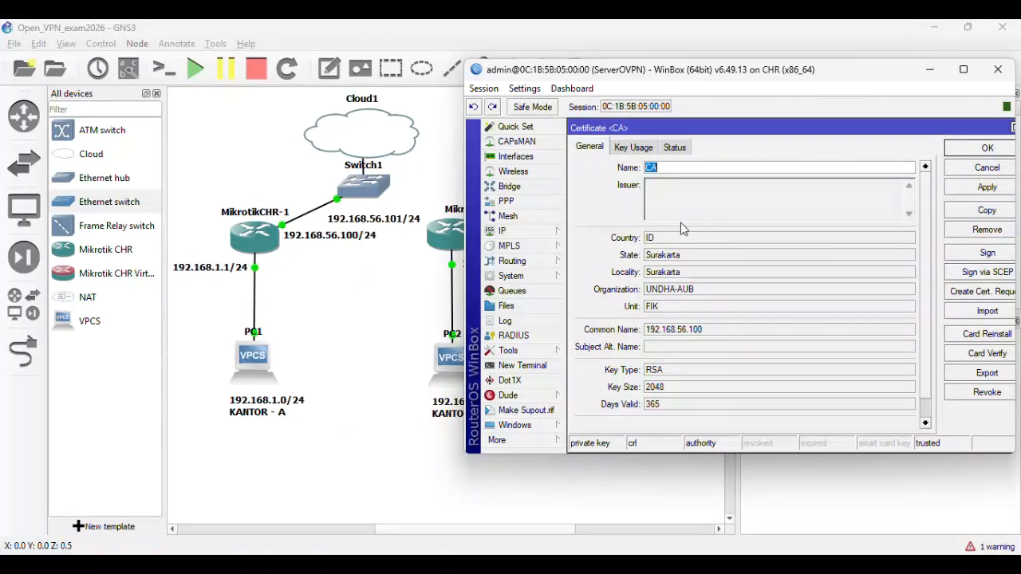
- Export the CA certificate as PEM file CA.crt and confirm it appears in the Files list
{"action": "left_click", "coordinate": [961, 375]}
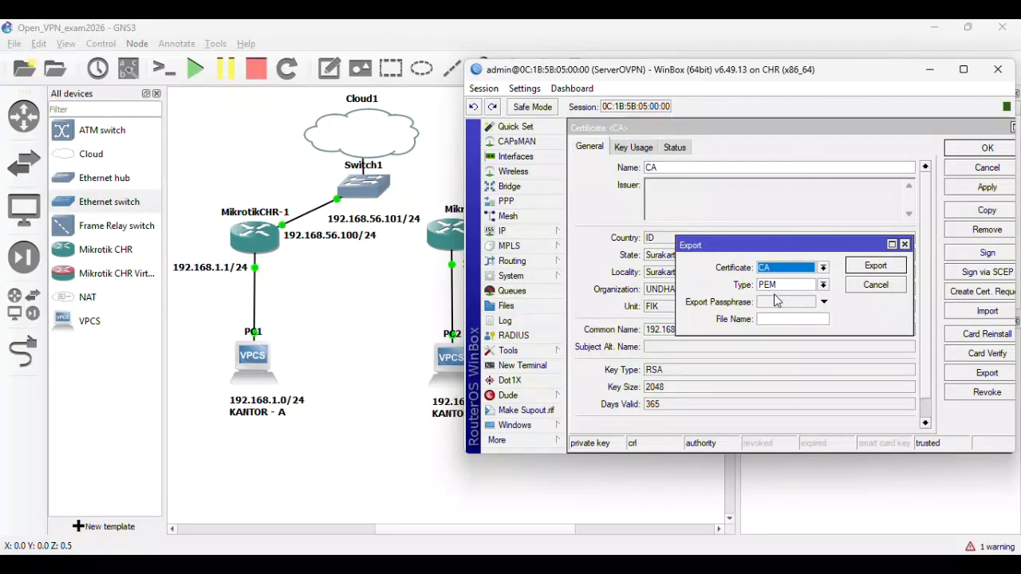
{"action": "left_click", "coordinate": [772, 319]}
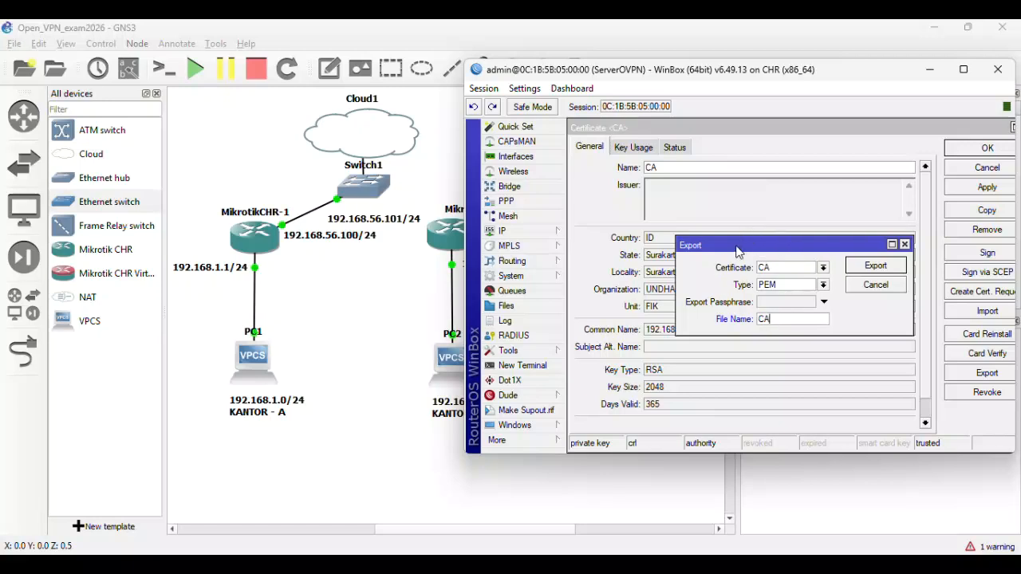
{"action": "left_click", "coordinate": [874, 266]}
{"action": "left_click", "coordinate": [978, 188]}
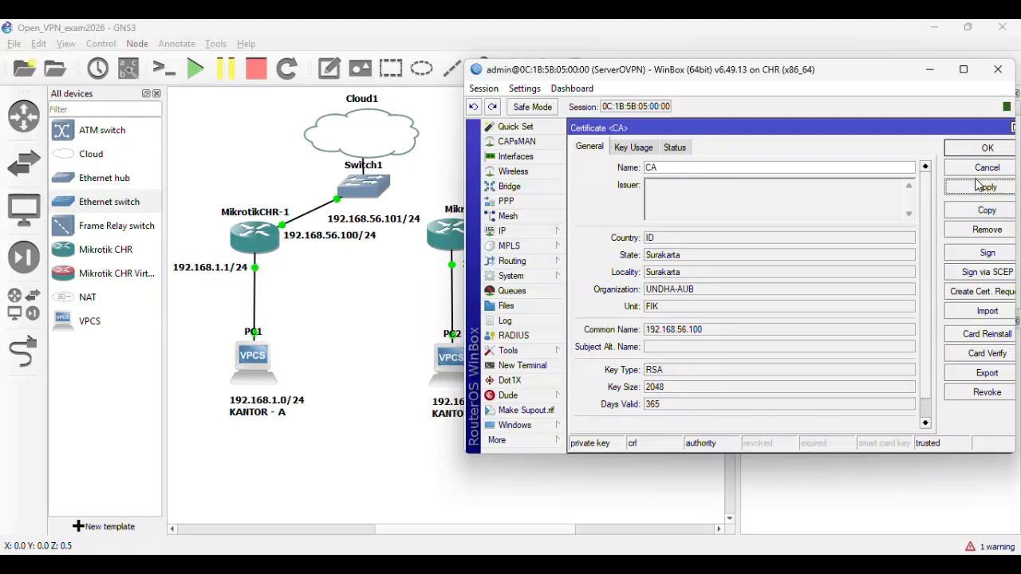
{"action": "left_click", "coordinate": [977, 149]}
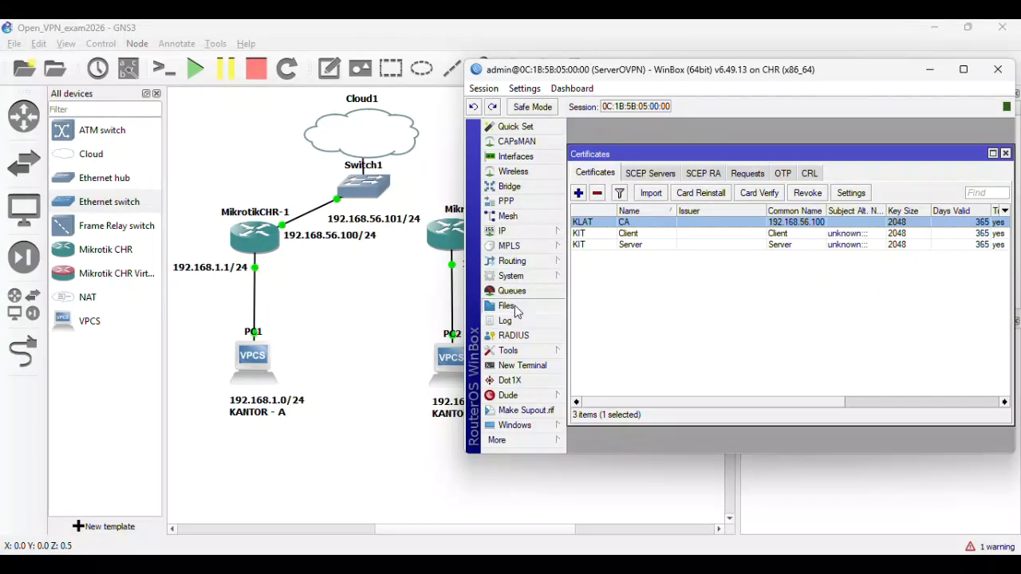
{"action": "left_click", "coordinate": [508, 307]}
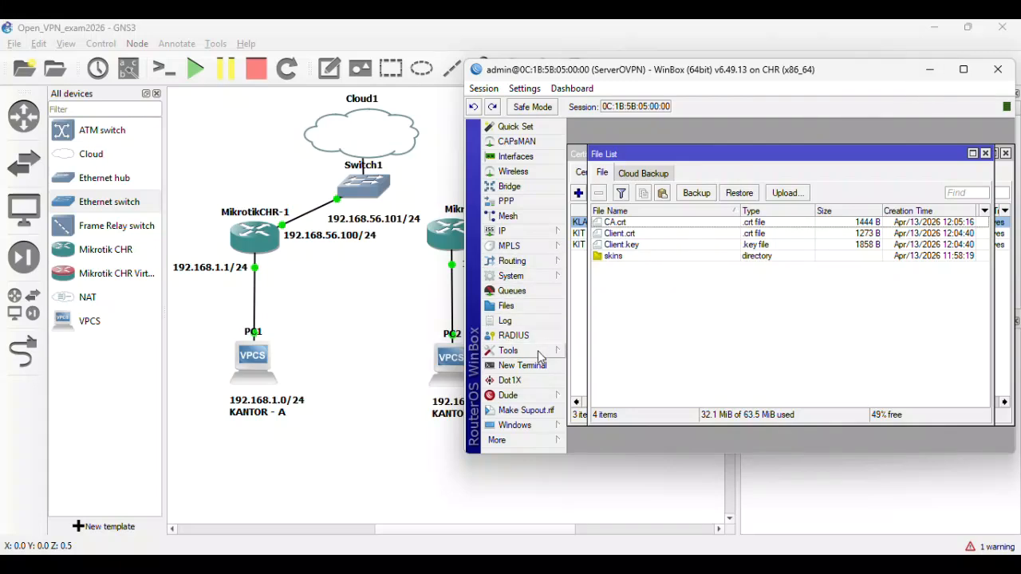
{"action": "left_click", "coordinate": [542, 441]}
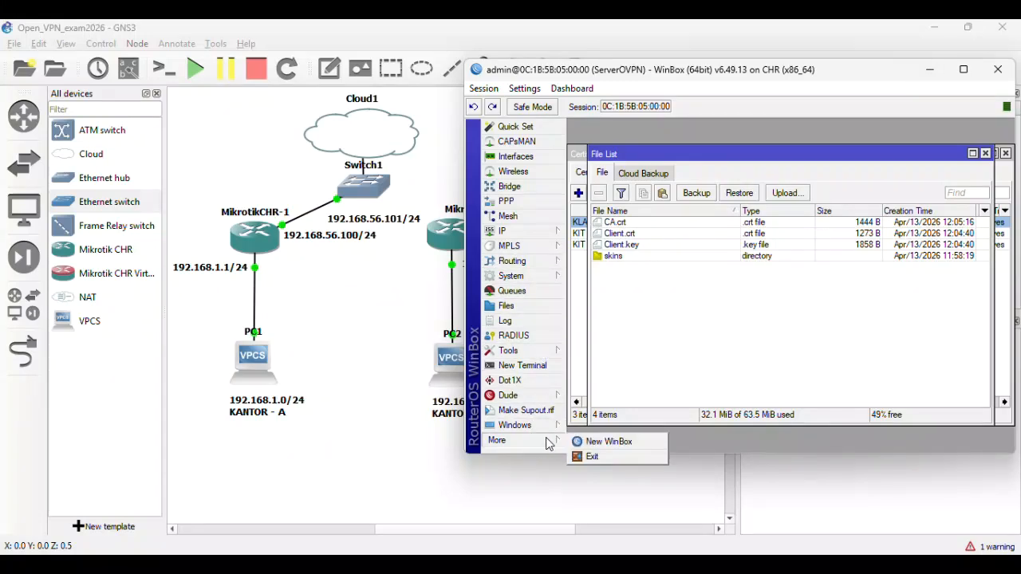
- Launch a new WinBox session and minimize the ServerOVPN window
{"action": "left_click", "coordinate": [604, 445]}
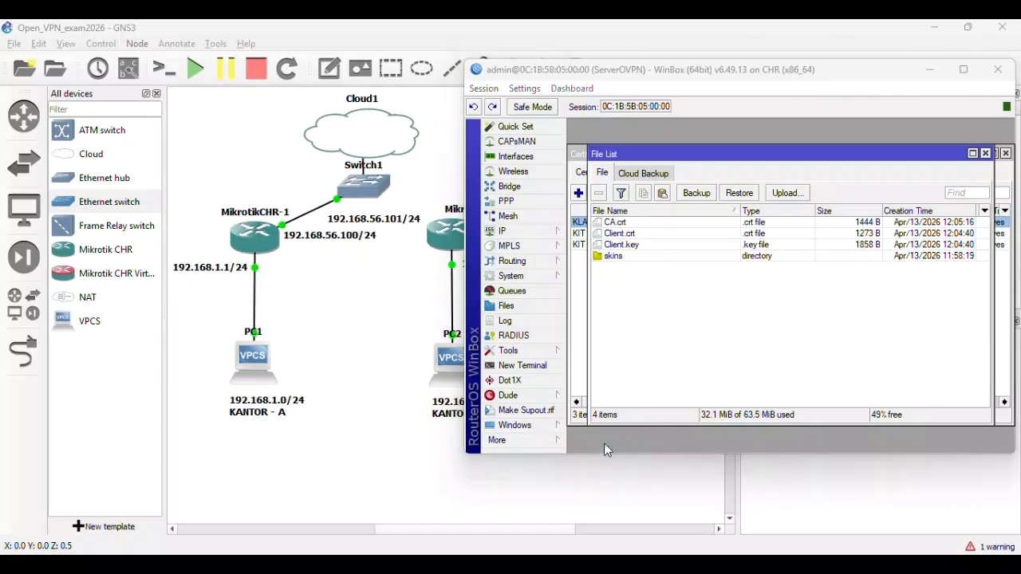
{"action": "left_click_drag", "start_coordinate": [522, 75], "coordinate": [428, 151]}
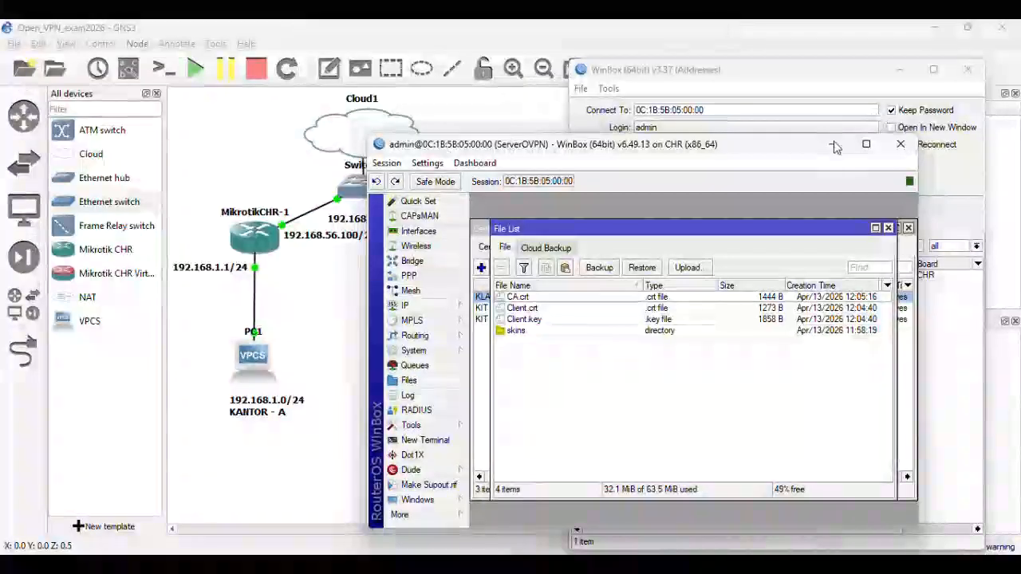
{"action": "left_click", "coordinate": [831, 144]}
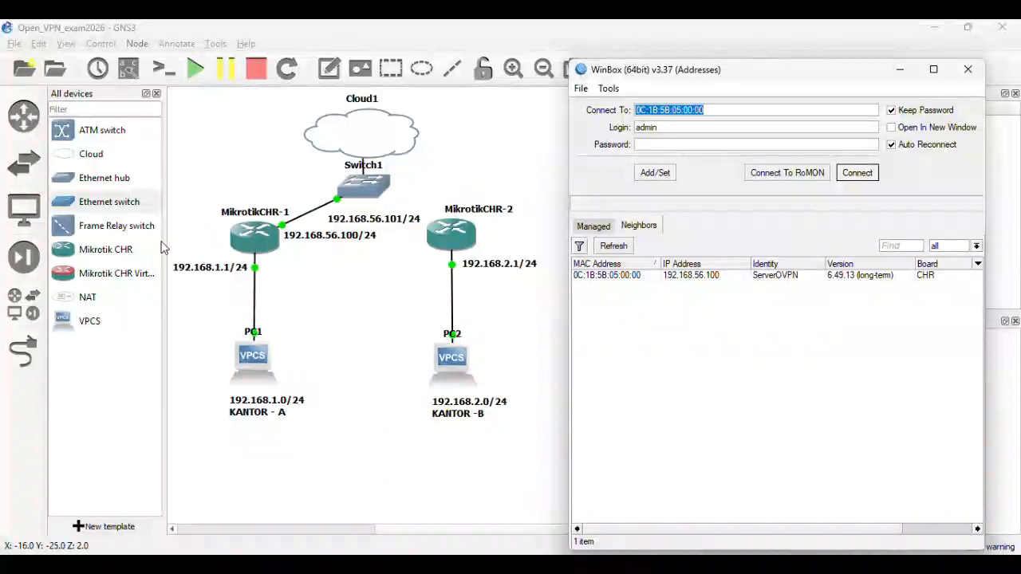
- Link Switch1 Ethernet2 to MikrotikCHR-2 Ethernet0 in the GNS3 topology
{"action": "left_click", "coordinate": [22, 351]}
{"action": "left_click", "coordinate": [365, 166]}
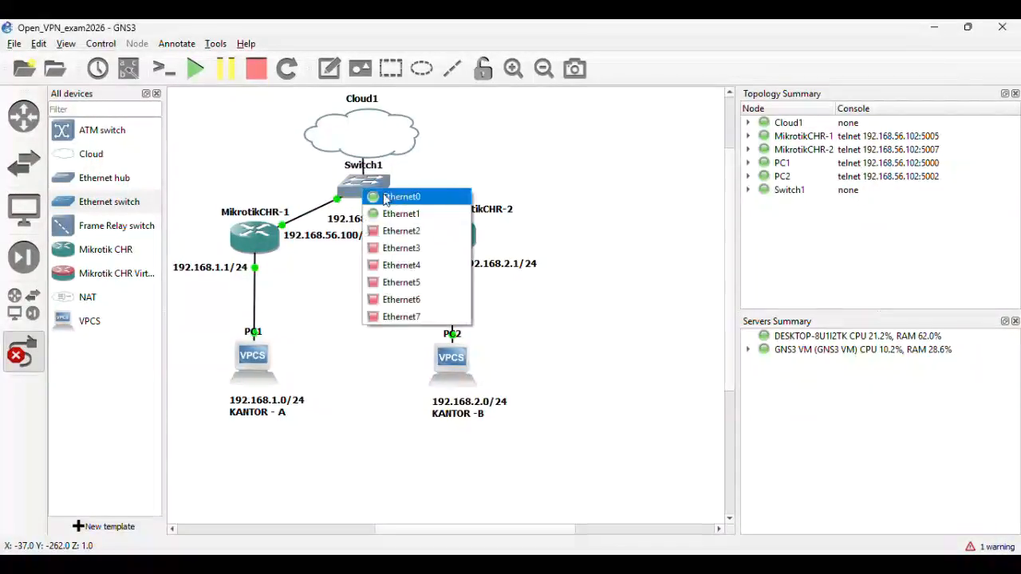
{"action": "left_click", "coordinate": [399, 231]}
{"action": "left_click", "coordinate": [458, 237]}
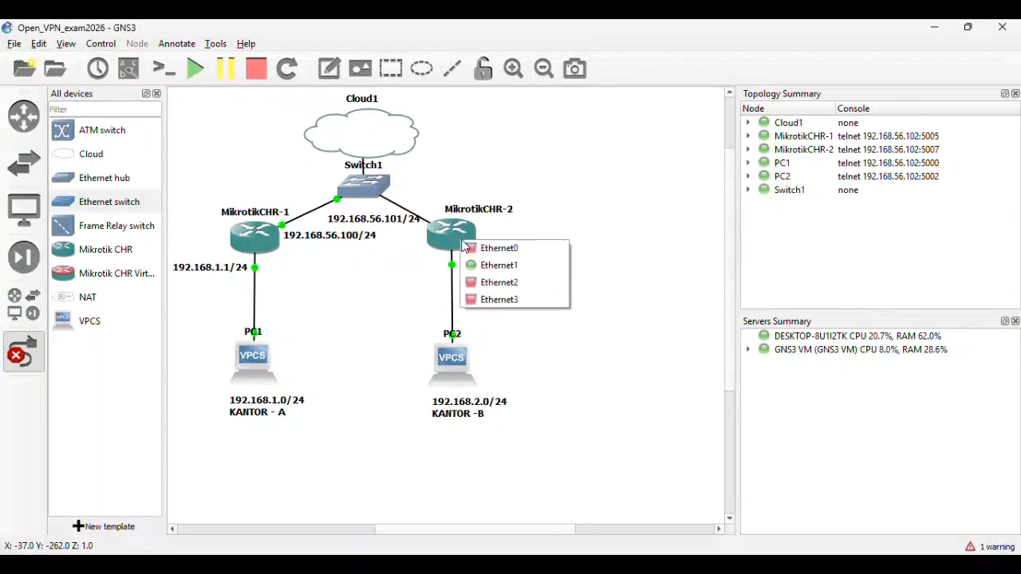
{"action": "left_click", "coordinate": [503, 244]}
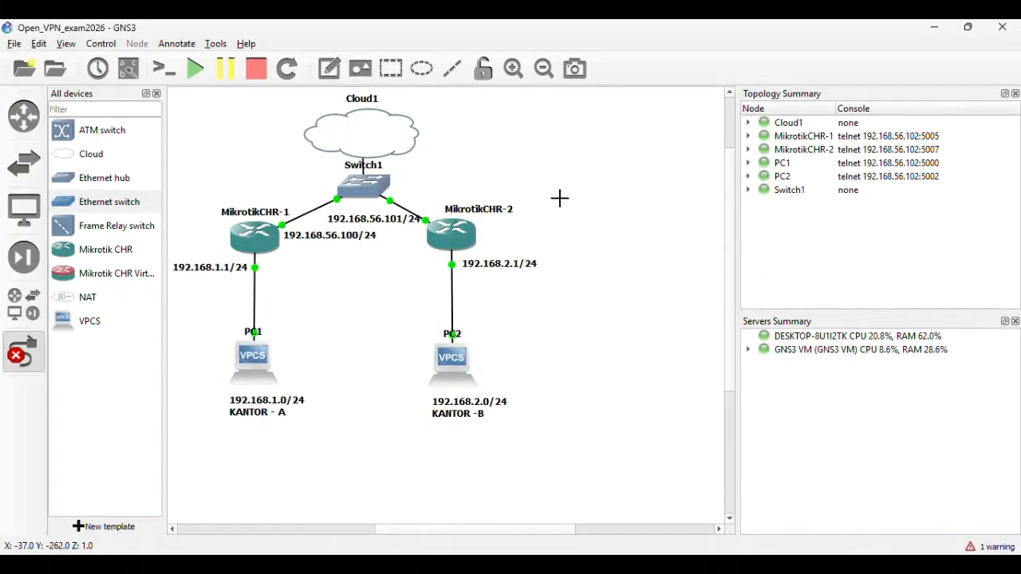
- Refresh WinBox neighbours and select router 0C:3E:BC:44:00:00 at 192.168.56.134
{"action": "left_click", "coordinate": [732, 565]}
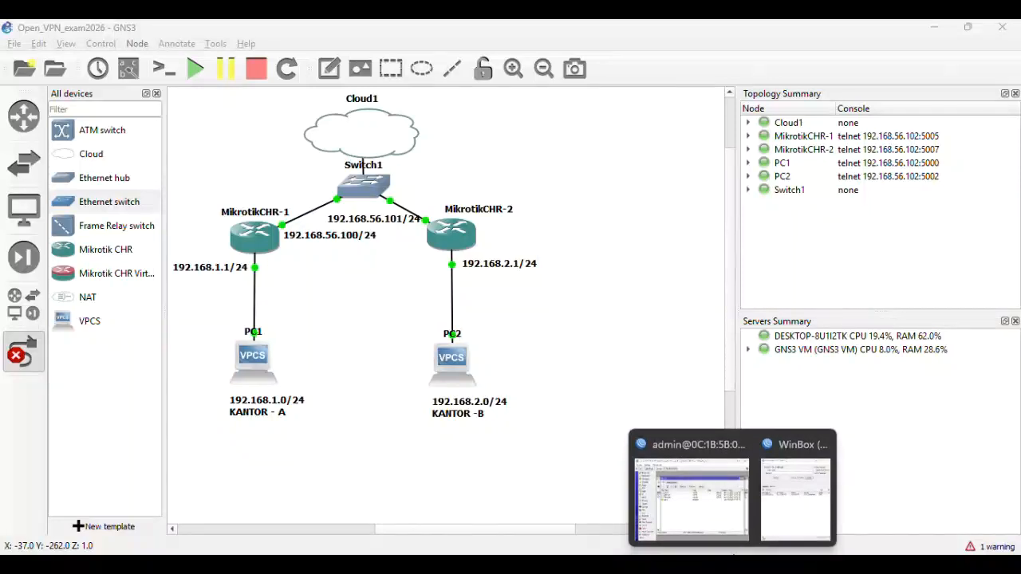
{"action": "left_click", "coordinate": [783, 510]}
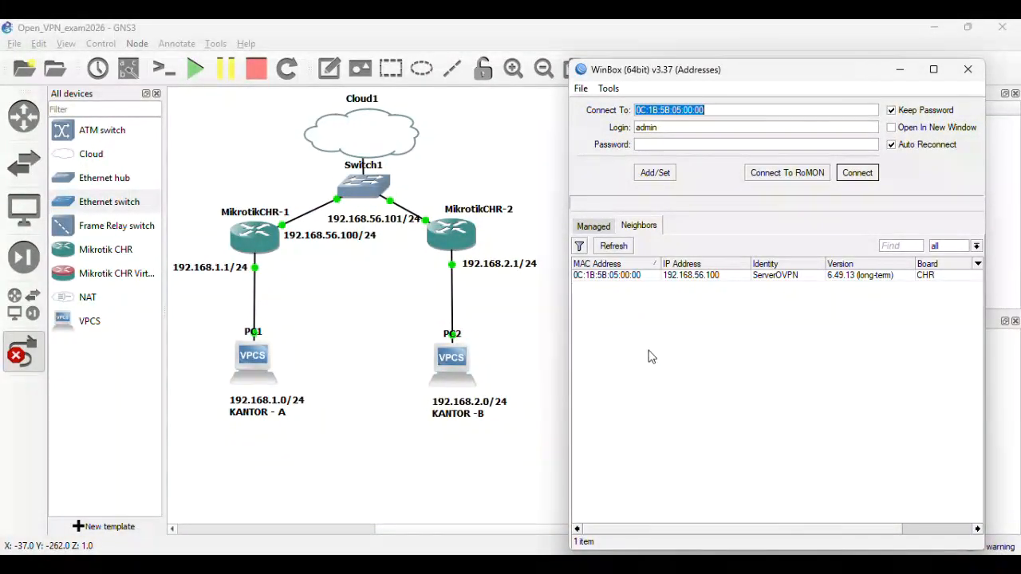
{"action": "left_click", "coordinate": [613, 247]}
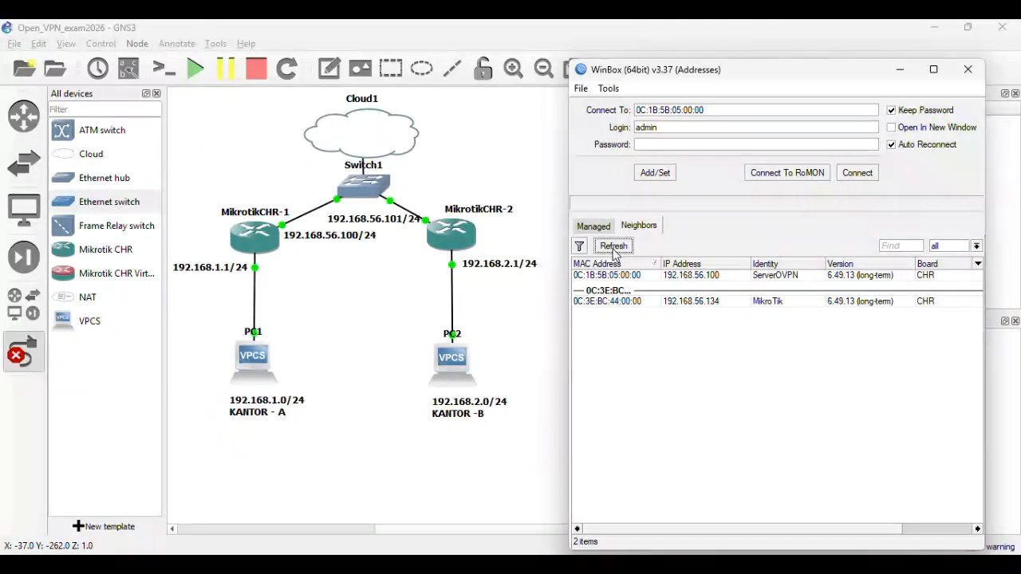
{"action": "left_click", "coordinate": [622, 300]}
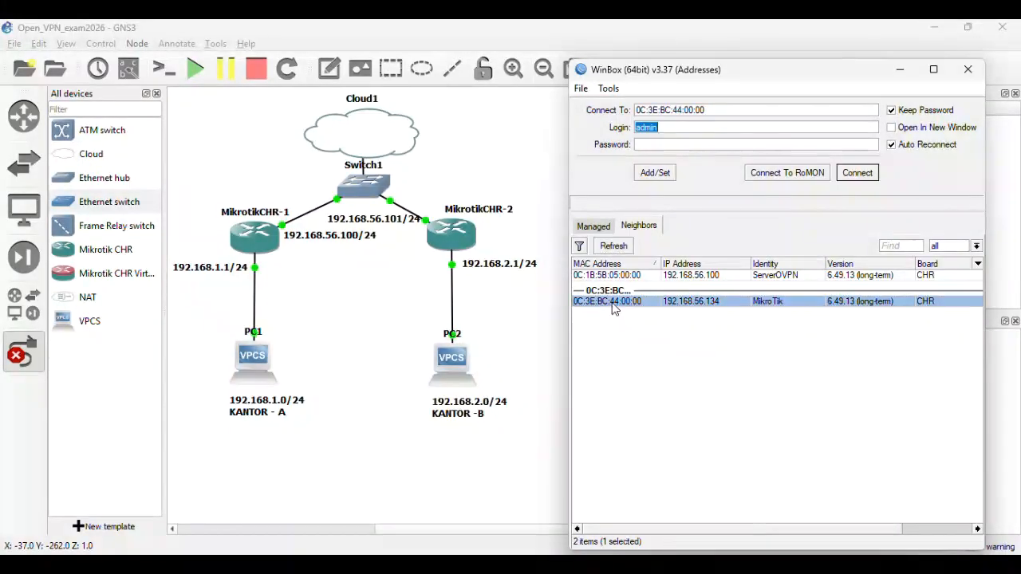
- Log in to the second router and replace its expired password with a new one
{"action": "left_click", "coordinate": [858, 173]}
{"action": "left_click", "coordinate": [770, 311]}
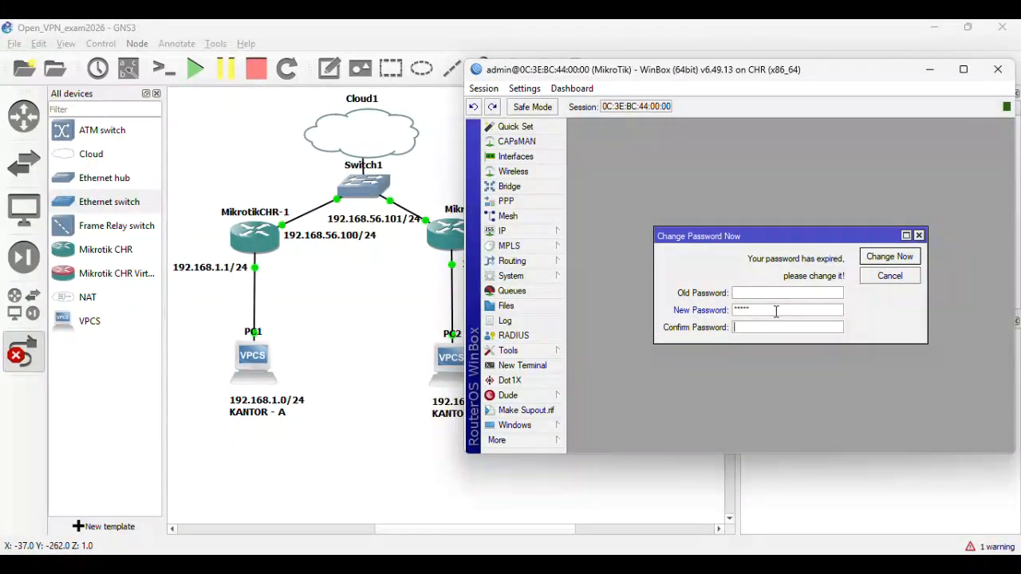
{"action": "left_click", "coordinate": [889, 256]}
{"action": "left_click_drag", "start_coordinate": [668, 80], "coordinate": [735, 87]}
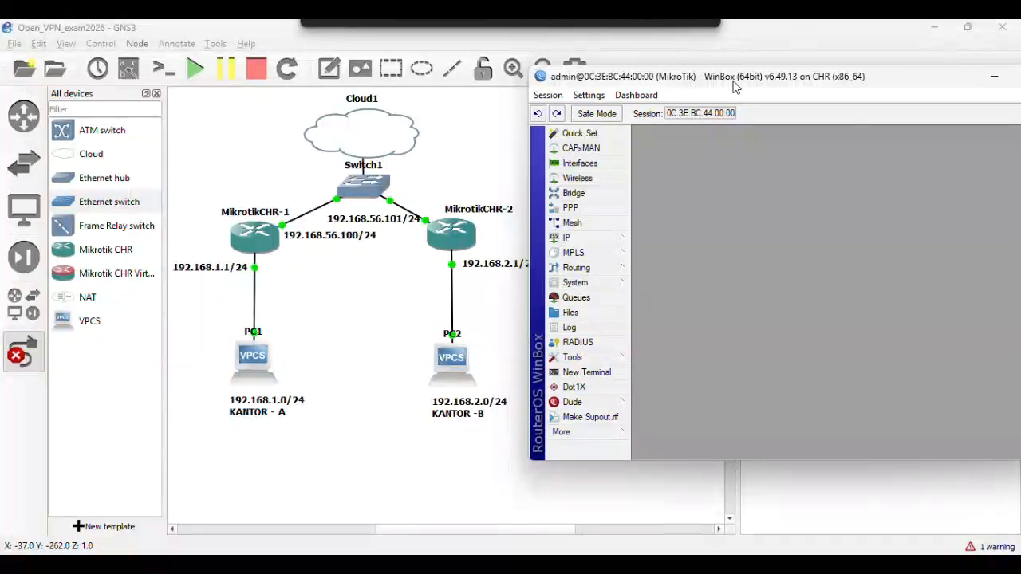
- Set the router's System Identity to ClientOVPN
{"action": "left_click", "coordinate": [603, 284]}
{"action": "left_click", "coordinate": [660, 268]}
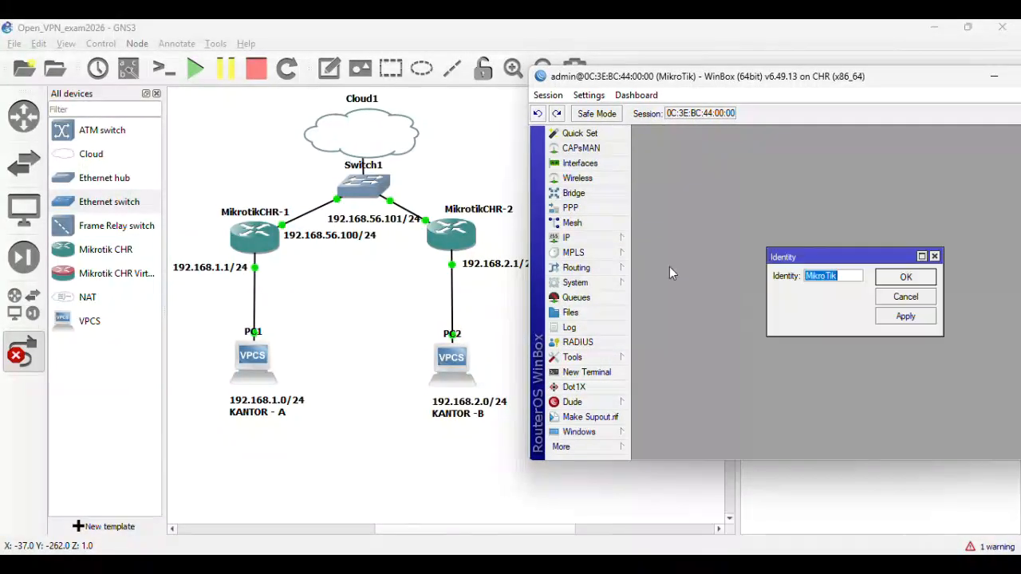
{"action": "type", "text": "Clien"}
{"action": "key", "text": "BackSpace"}
{"action": "key", "text": "BackSpace"}
{"action": "type", "text": "ent"}
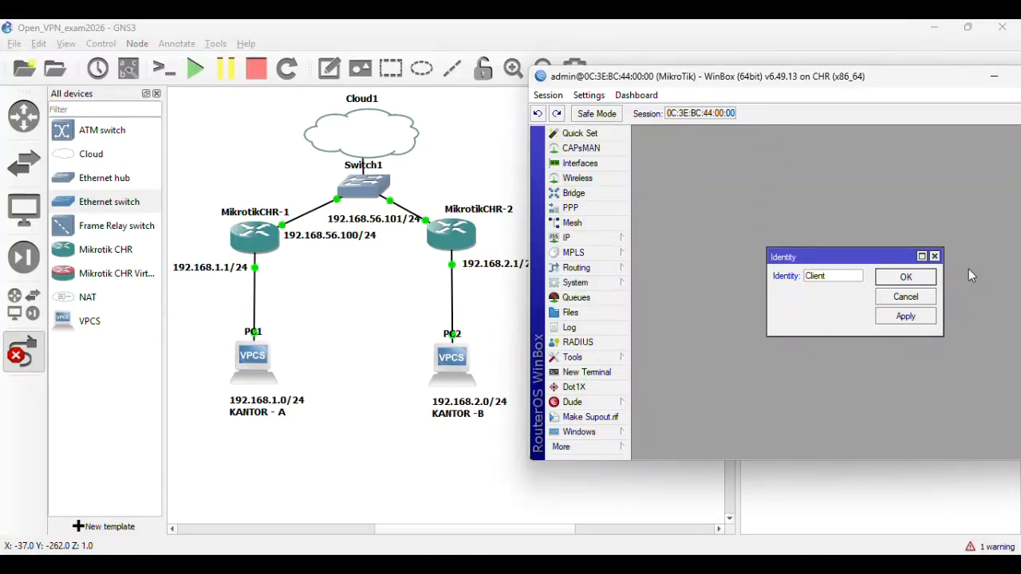
{"action": "type", "text": "OVPN"}
{"action": "left_click", "coordinate": [905, 317]}
{"action": "left_click", "coordinate": [906, 277]}
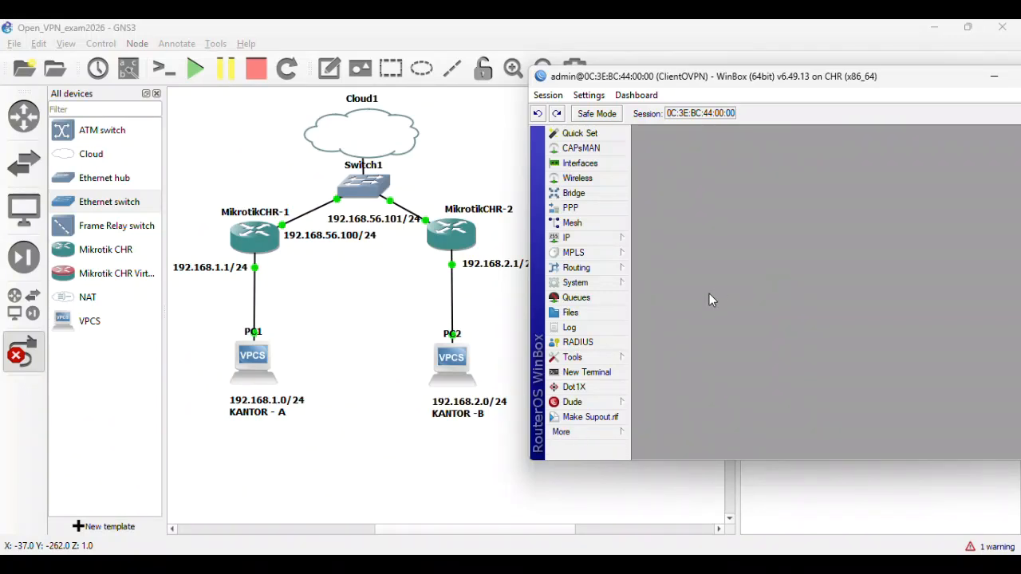
- Add address 192.168.56.101/24 on ether1 in the IP Addresses list
{"action": "left_click", "coordinate": [586, 236]}
{"action": "left_click", "coordinate": [658, 205]}
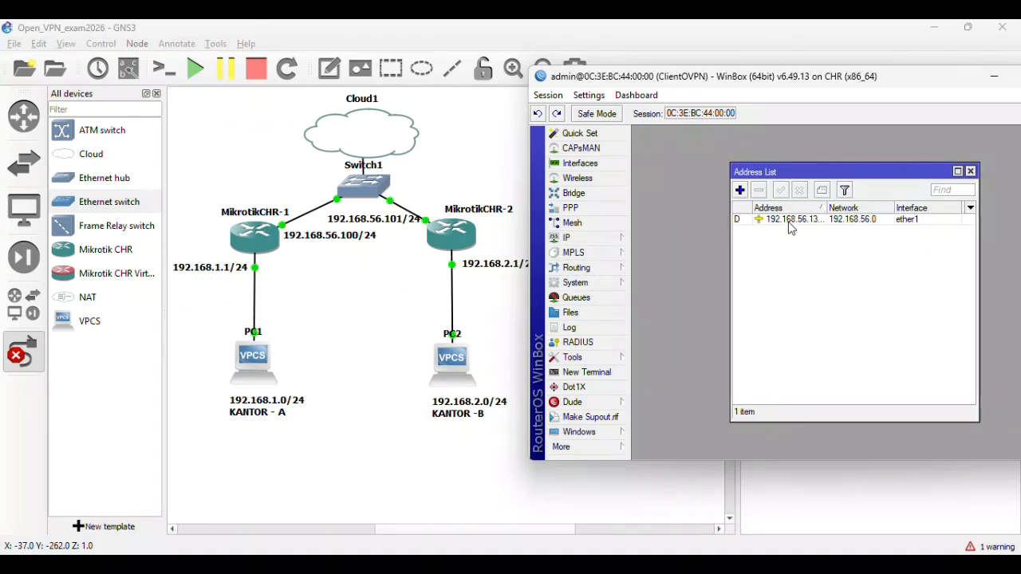
{"action": "left_click", "coordinate": [740, 190]}
{"action": "type", "text": "192.168."}
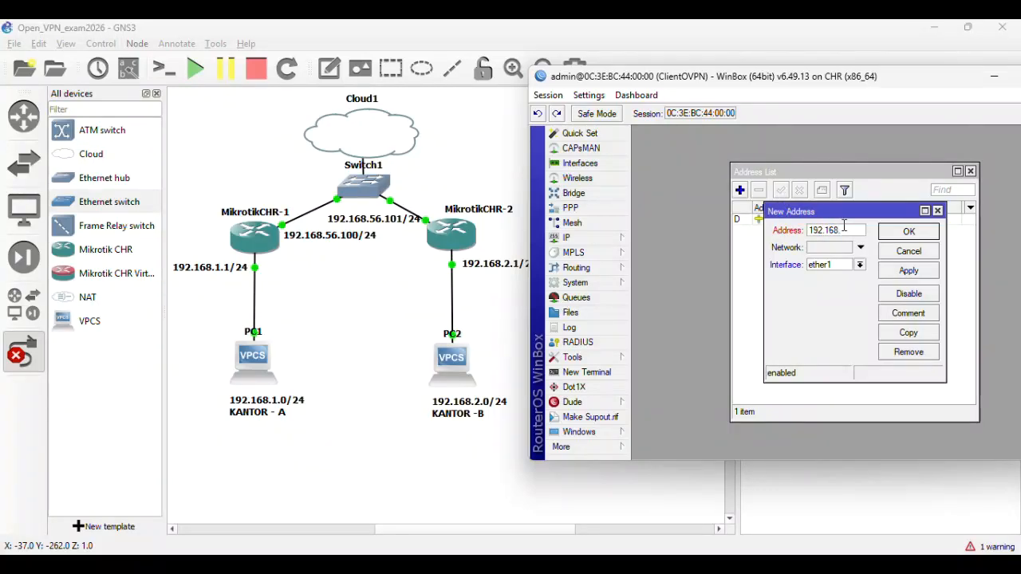
{"action": "type", "text": "56.101/24"}
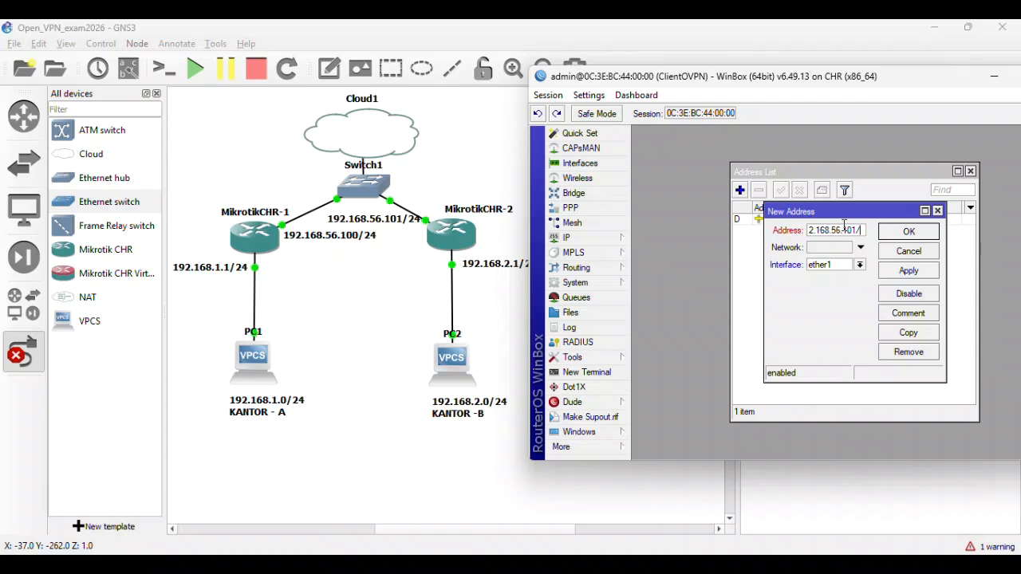
{"action": "left_click", "coordinate": [860, 265]}
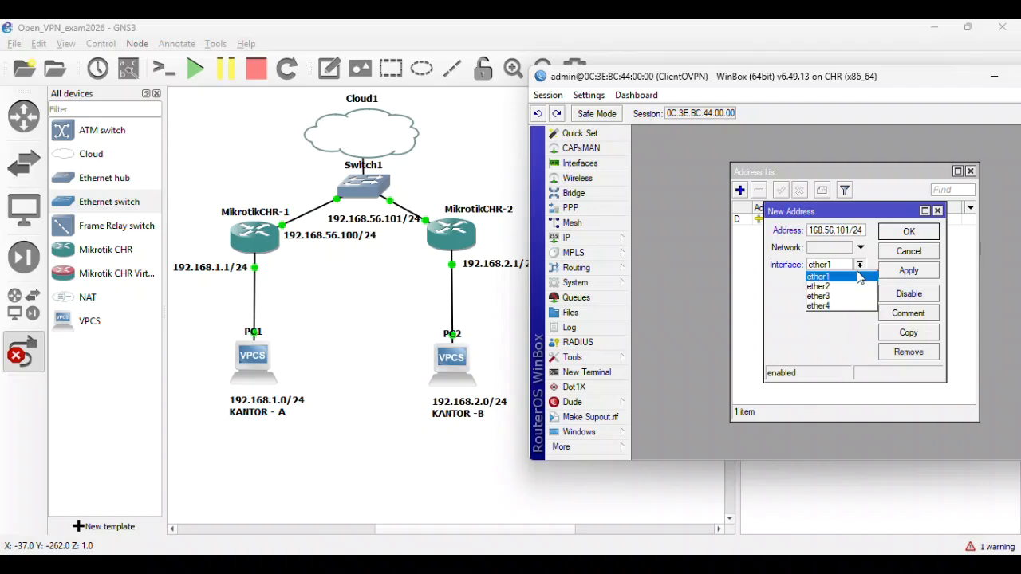
{"action": "left_click", "coordinate": [857, 276]}
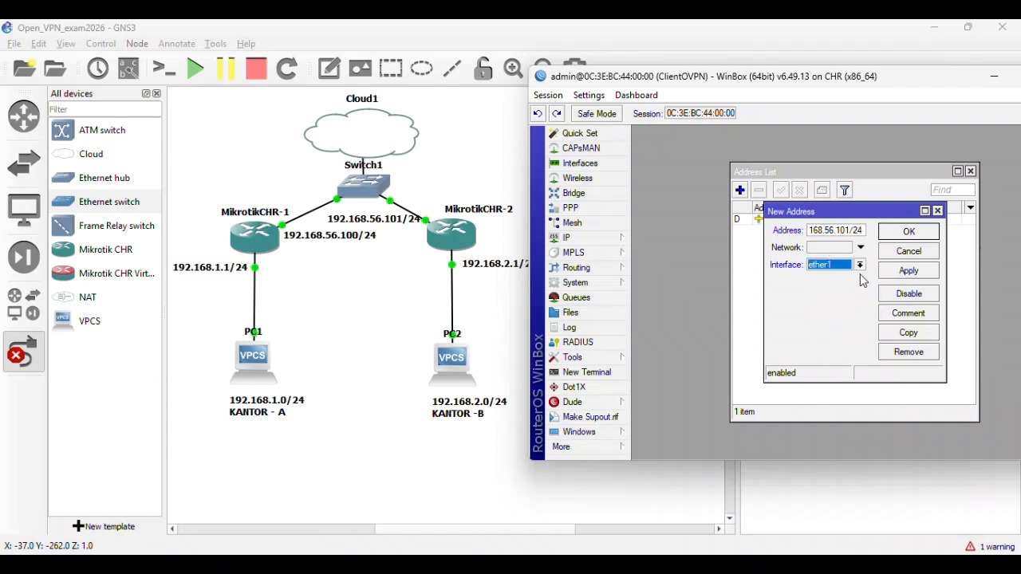
{"action": "left_click", "coordinate": [904, 272]}
{"action": "left_click", "coordinate": [947, 232]}
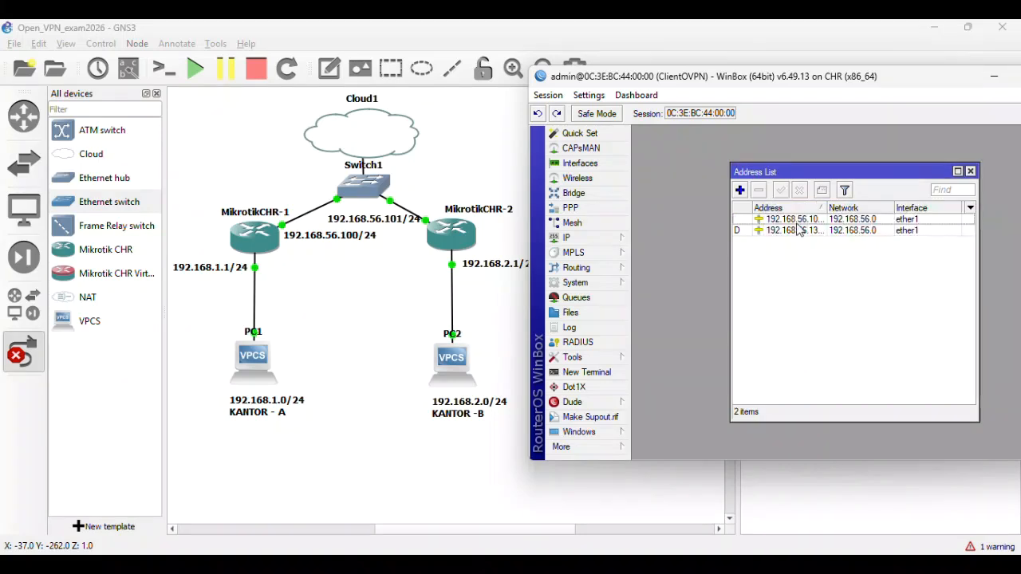
- Add address 192.168.2.1/24 on ether2
{"action": "left_click", "coordinate": [740, 190]}
{"action": "type", "text": "2"}
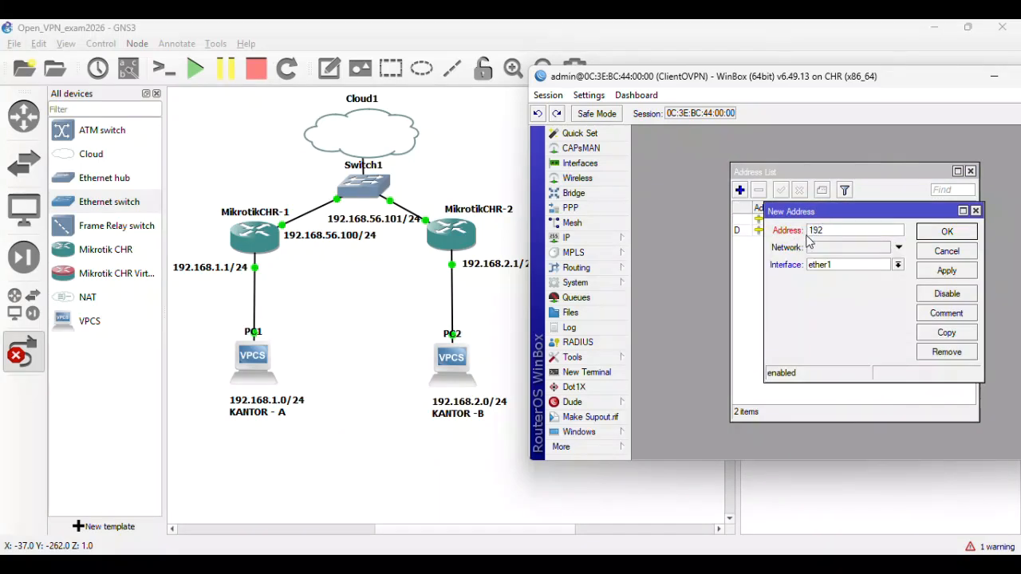
{"action": "type", "text": ".168.2.1/24"}
{"action": "left_click", "coordinate": [898, 266]}
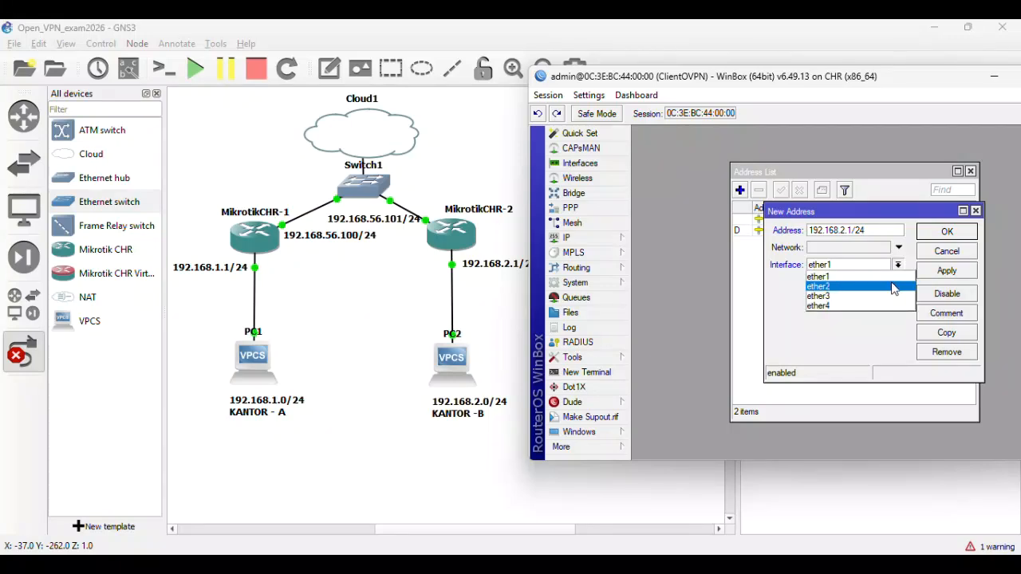
{"action": "left_click", "coordinate": [893, 287]}
{"action": "left_click", "coordinate": [933, 272]}
{"action": "left_click", "coordinate": [945, 234]}
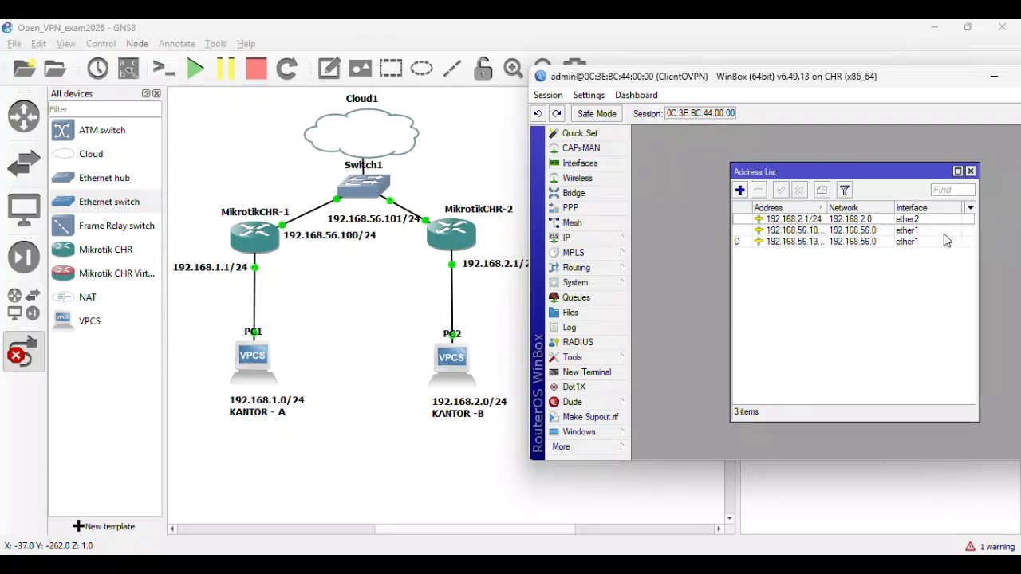
- Remove the dynamic 192.168.56.134/24 address
{"action": "left_click_drag", "start_coordinate": [825, 206], "coordinate": [851, 206]}
{"action": "left_click", "coordinate": [829, 242]}
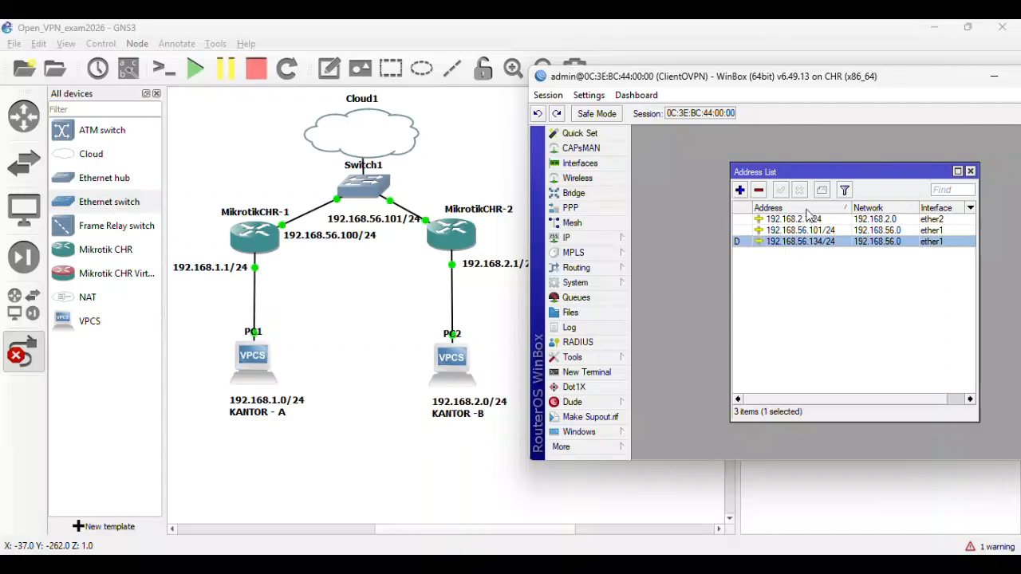
{"action": "left_click", "coordinate": [758, 190]}
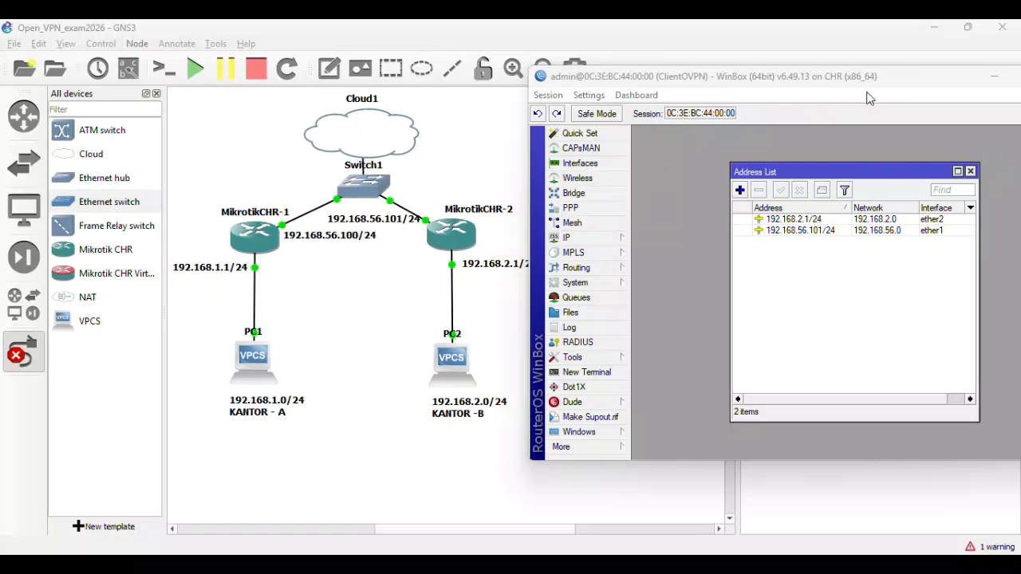
- Minimize ClientOVPN, restore the ServerOVPN session, and open PPP's OVPN Server settings
{"action": "left_click", "coordinate": [994, 76]}
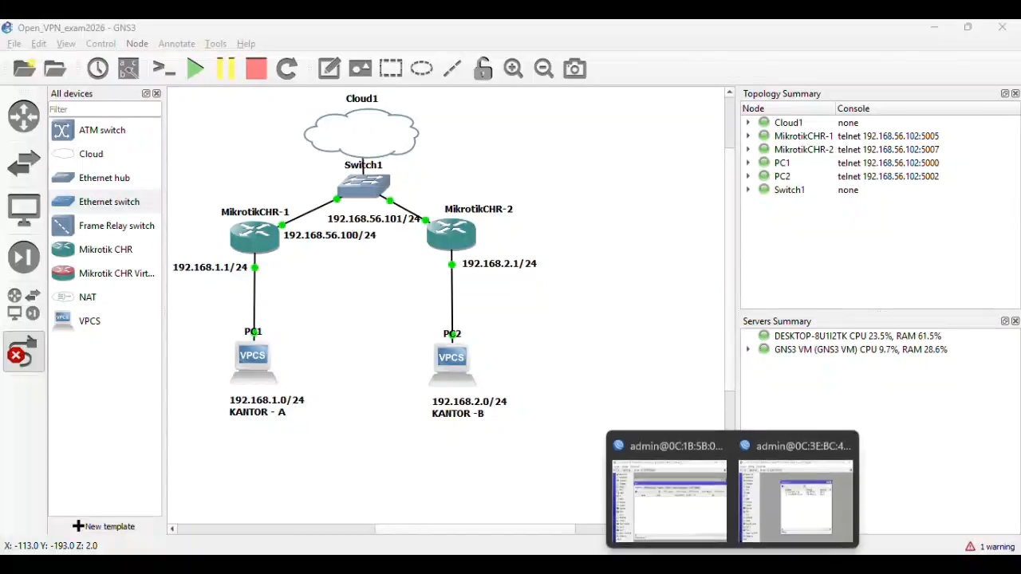
{"action": "left_click", "coordinate": [702, 527]}
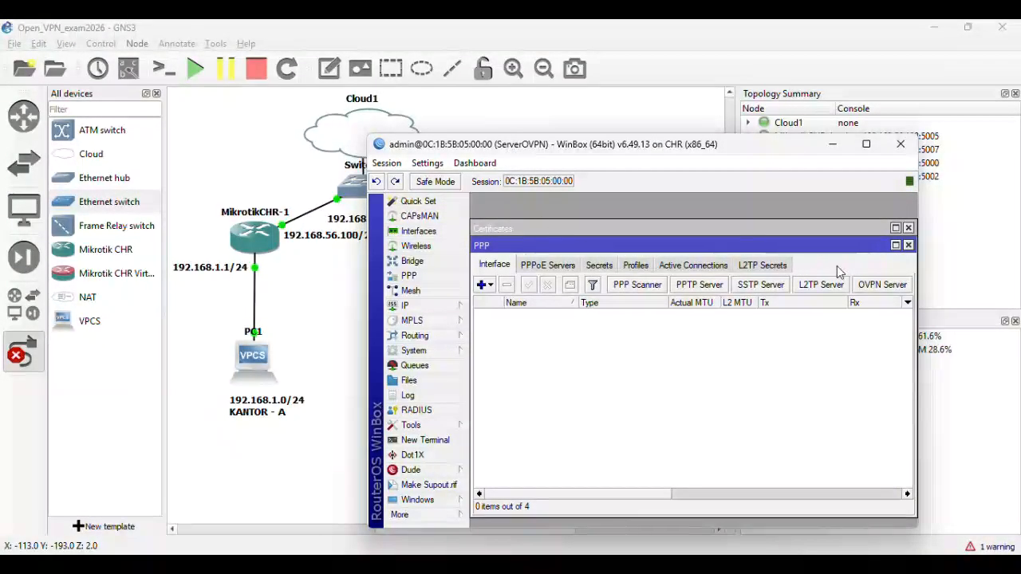
{"action": "left_click", "coordinate": [438, 280]}
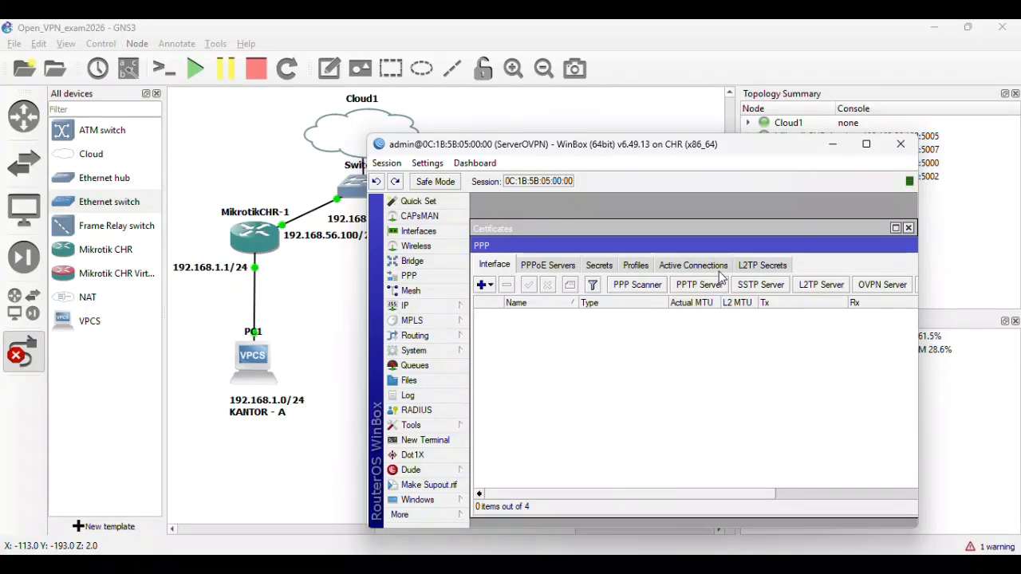
{"action": "left_click", "coordinate": [882, 285]}
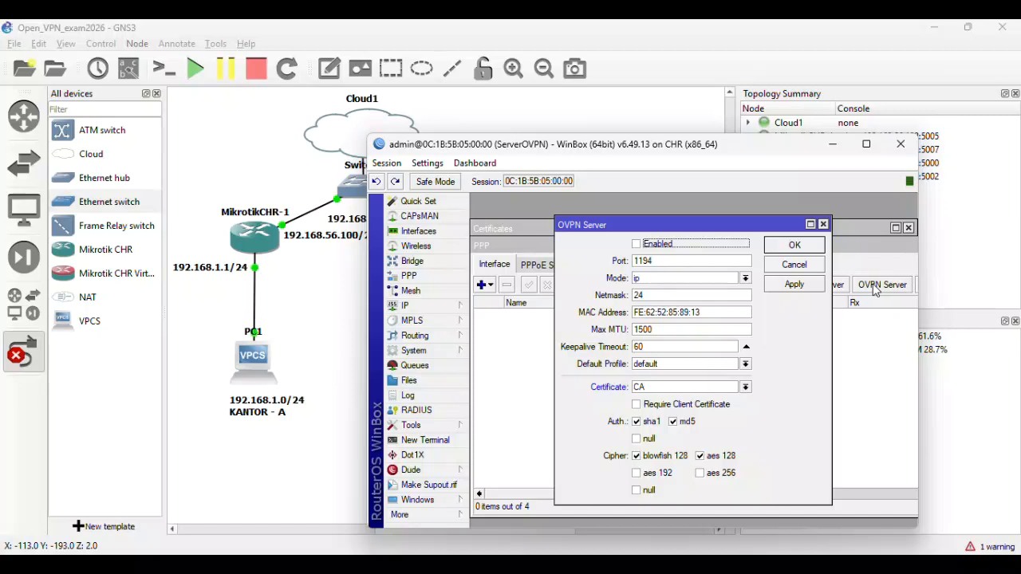
- Enable the OVPN server with the Server certificate, required client certificates, and aes 192/256
{"action": "left_click", "coordinate": [639, 245]}
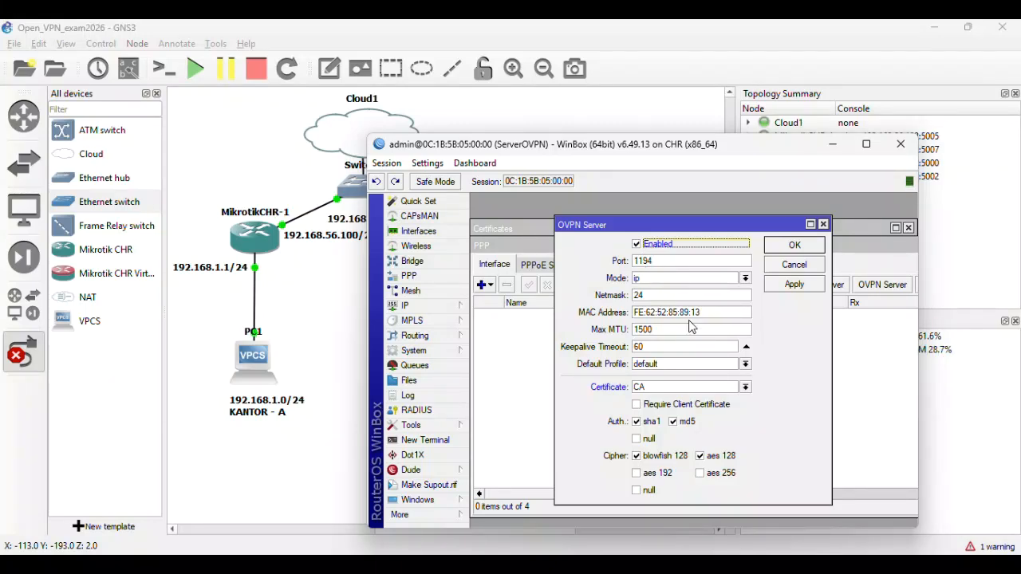
{"action": "left_click", "coordinate": [733, 390]}
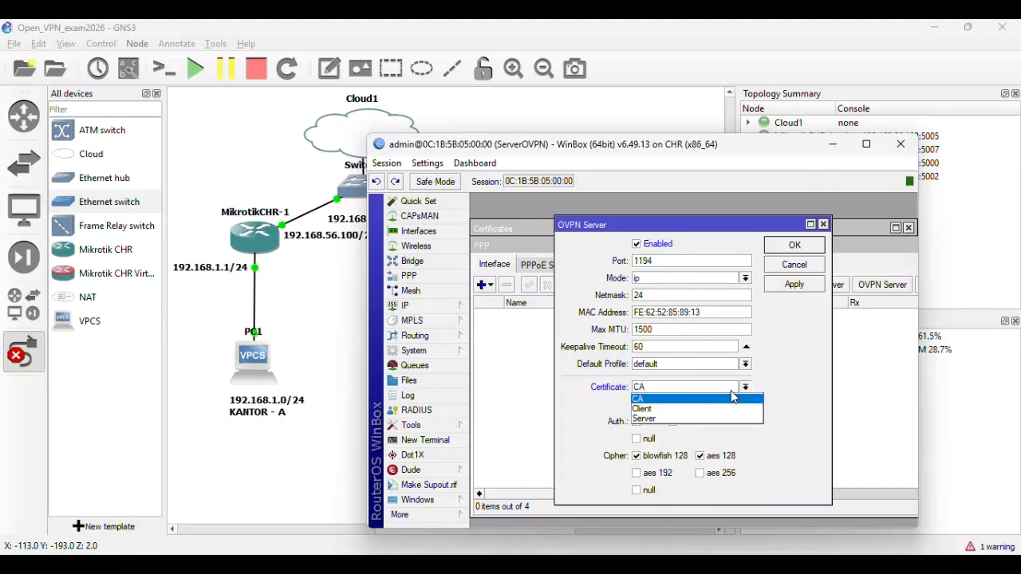
{"action": "left_click", "coordinate": [707, 420]}
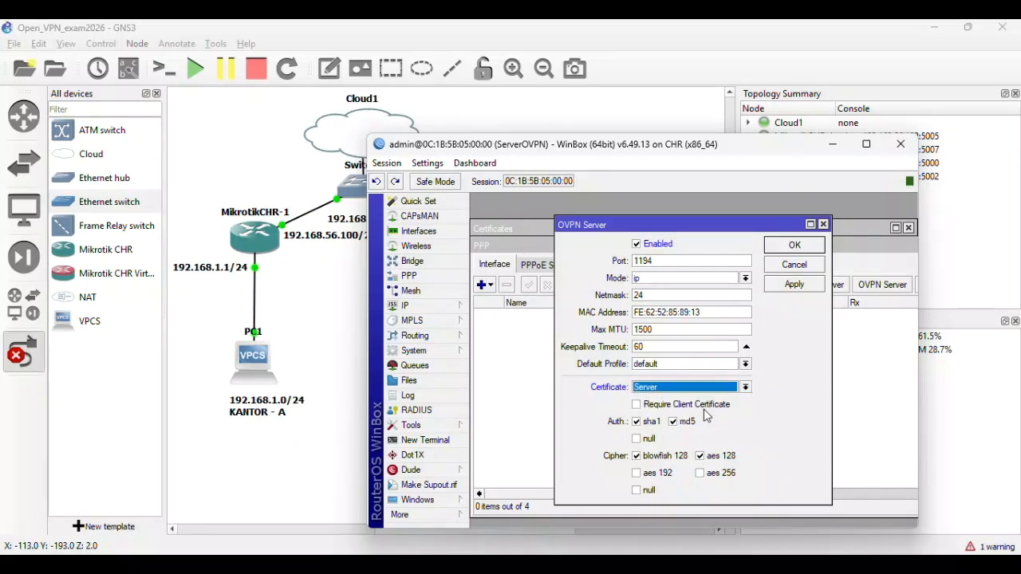
{"action": "left_click", "coordinate": [638, 406]}
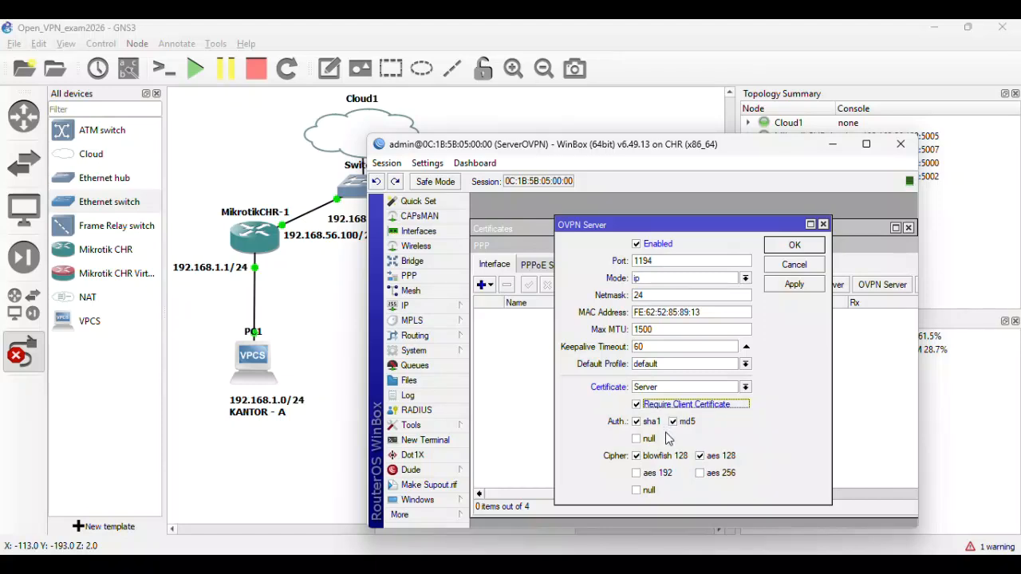
{"action": "left_click", "coordinate": [636, 475]}
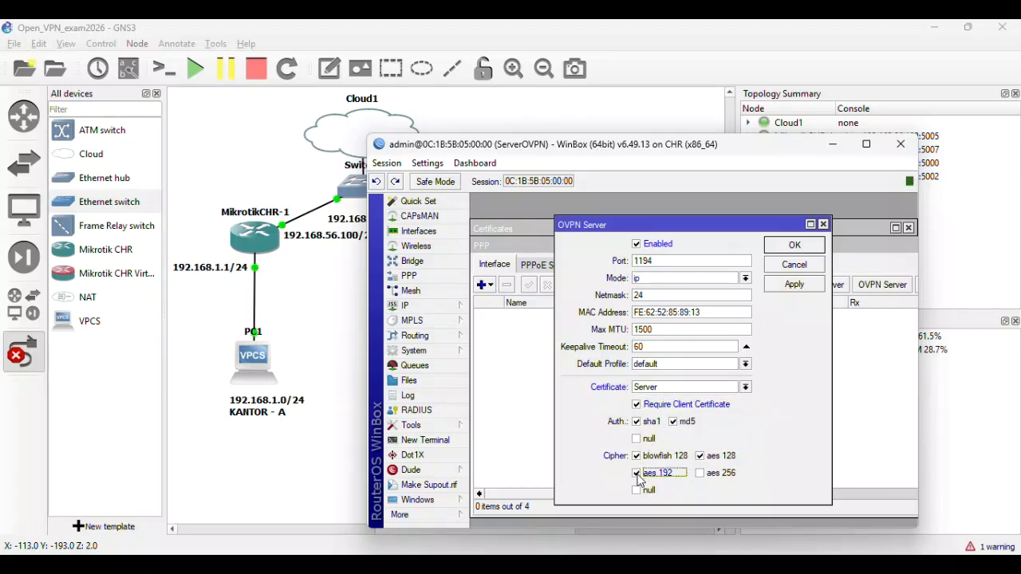
{"action": "left_click", "coordinate": [701, 474]}
{"action": "left_click", "coordinate": [794, 292]}
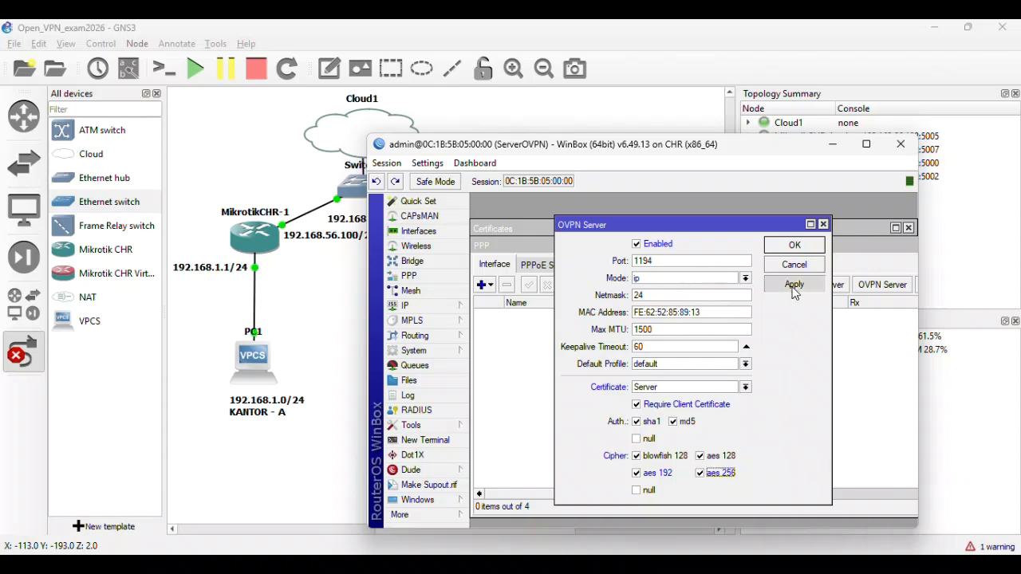
{"action": "left_click", "coordinate": [794, 248]}
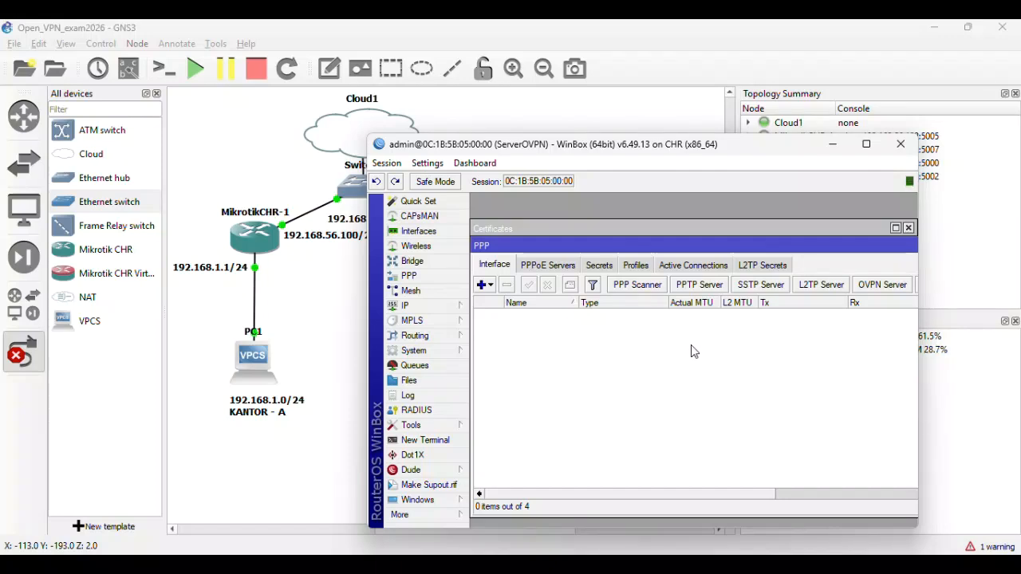
{"action": "left_click", "coordinate": [608, 272]}
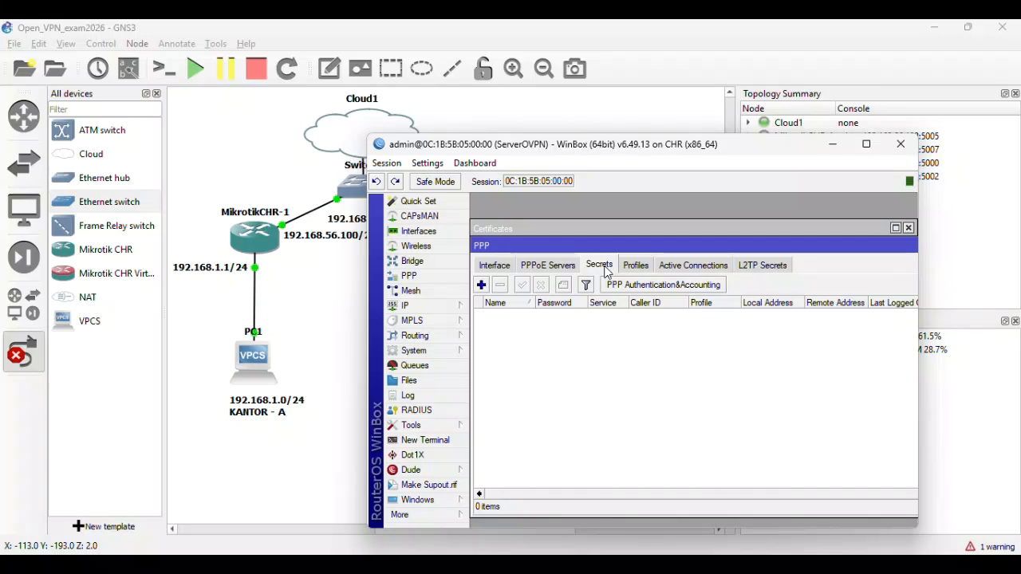
- Create PPP secret 'test' with a password, service ovpn, local 10.100.100.1, remote 10.100.100.2
{"action": "left_click", "coordinate": [481, 287]}
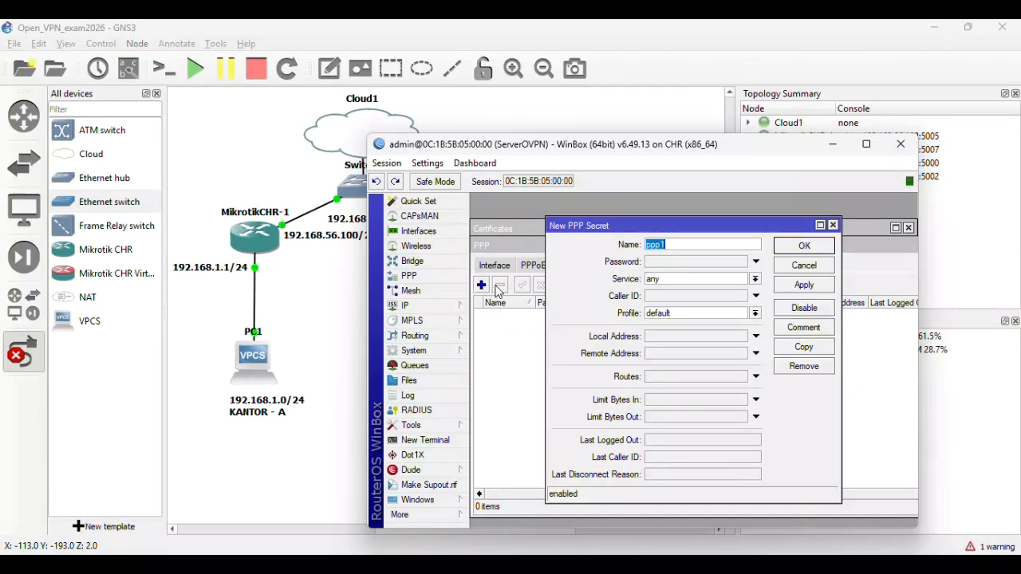
{"action": "type", "text": "test"}
{"action": "left_click", "coordinate": [686, 263]}
{"action": "type", "text": "***"}
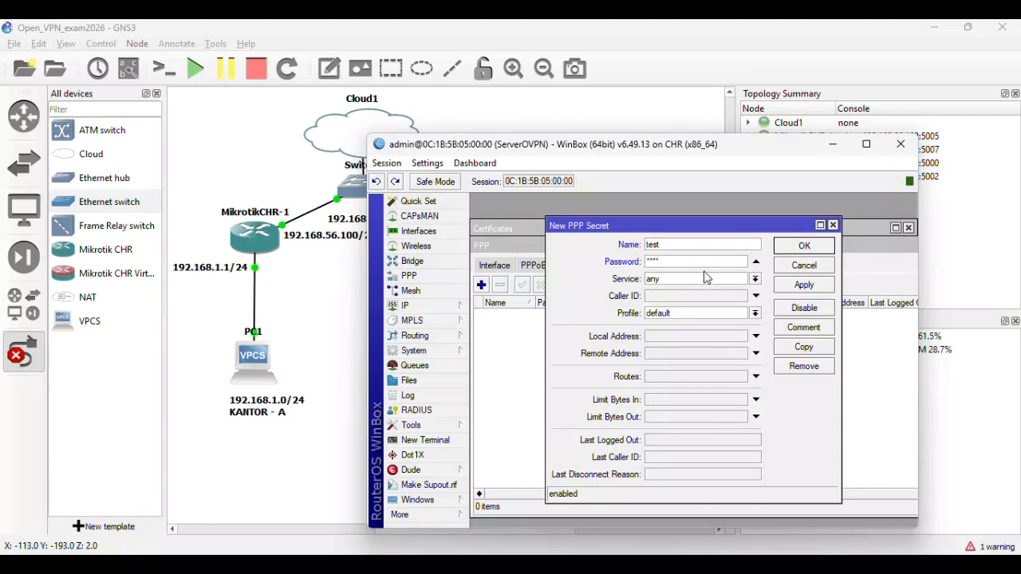
{"action": "left_click", "coordinate": [706, 278]}
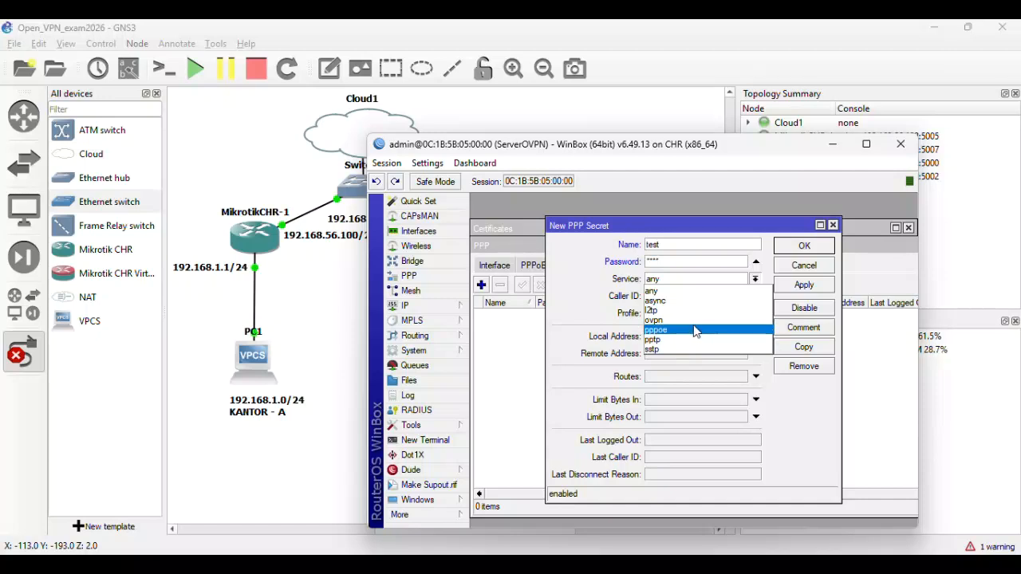
{"action": "left_click", "coordinate": [701, 321]}
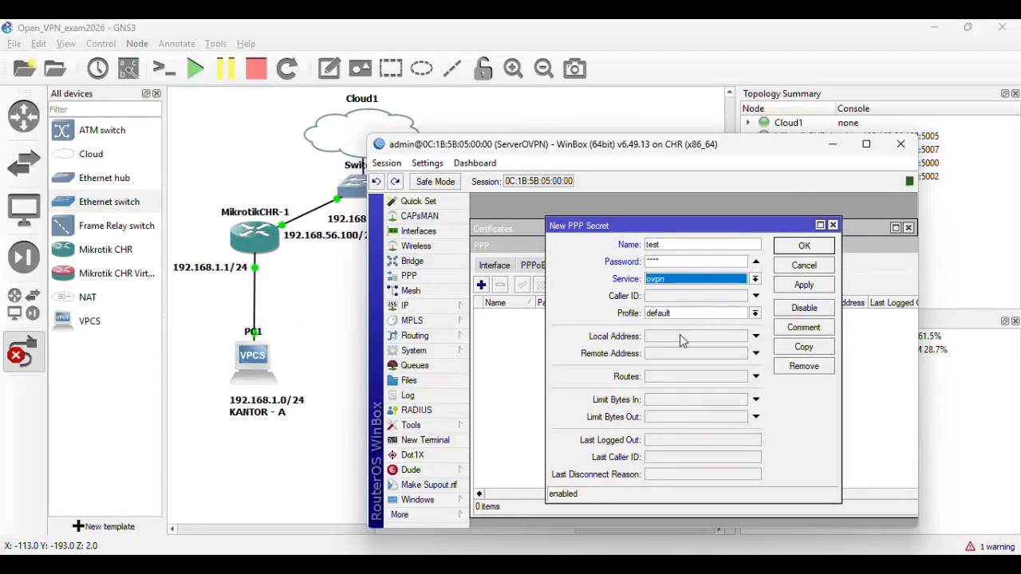
{"action": "left_click", "coordinate": [681, 336]}
{"action": "type", "text": "10"}
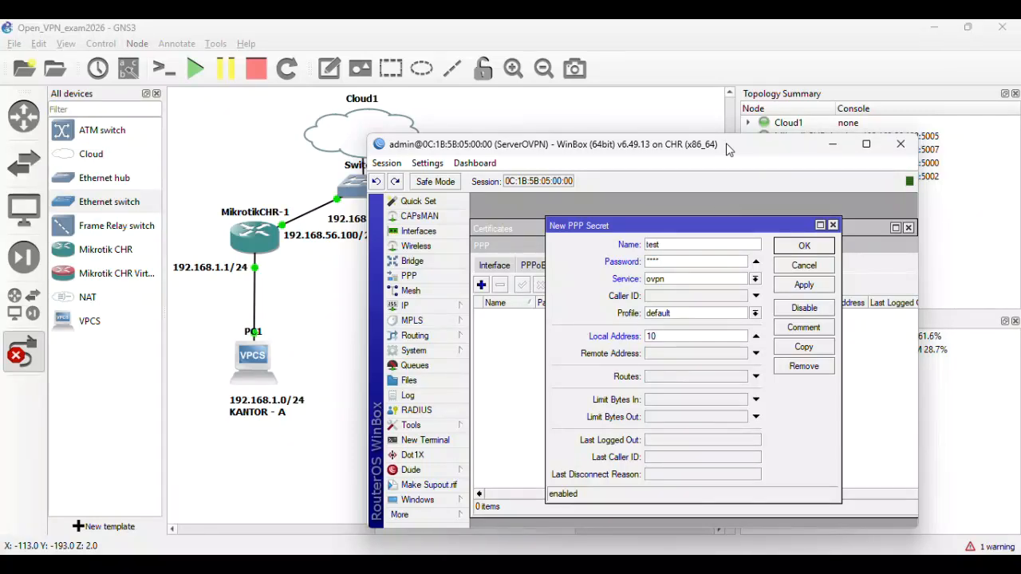
{"action": "type", "text": ".100.100.1"}
{"action": "left_click", "coordinate": [714, 354]}
{"action": "type", "text": "10.1"}
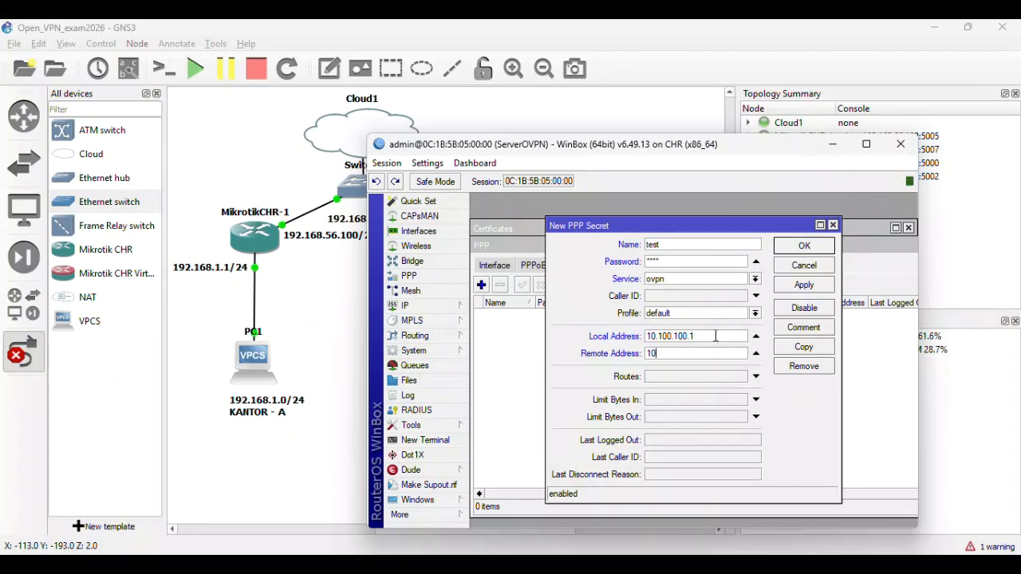
{"action": "type", "text": "00.100.2"}
{"action": "left_click", "coordinate": [802, 287]}
{"action": "left_click", "coordinate": [804, 247]}
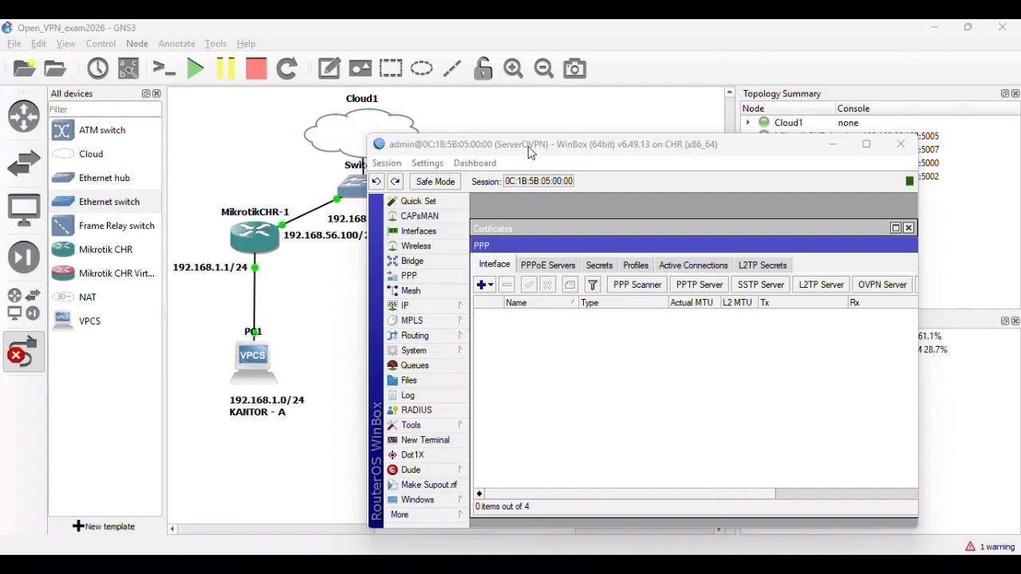
- From the PPP Interface add list, create an OVPN Server Binding named ovpn-in1
{"action": "left_click", "coordinate": [487, 266]}
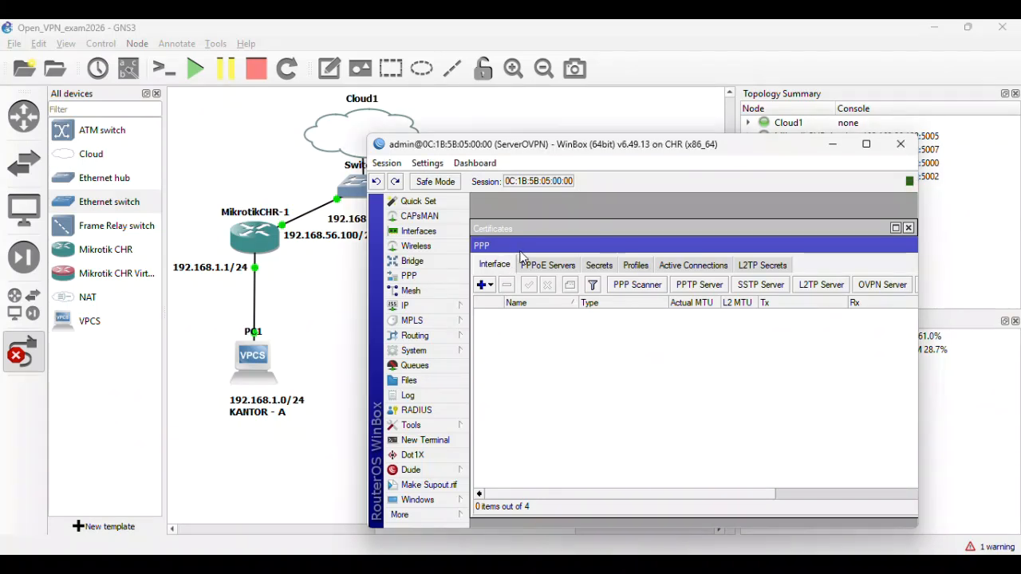
{"action": "left_click_drag", "start_coordinate": [520, 246], "coordinate": [533, 222]}
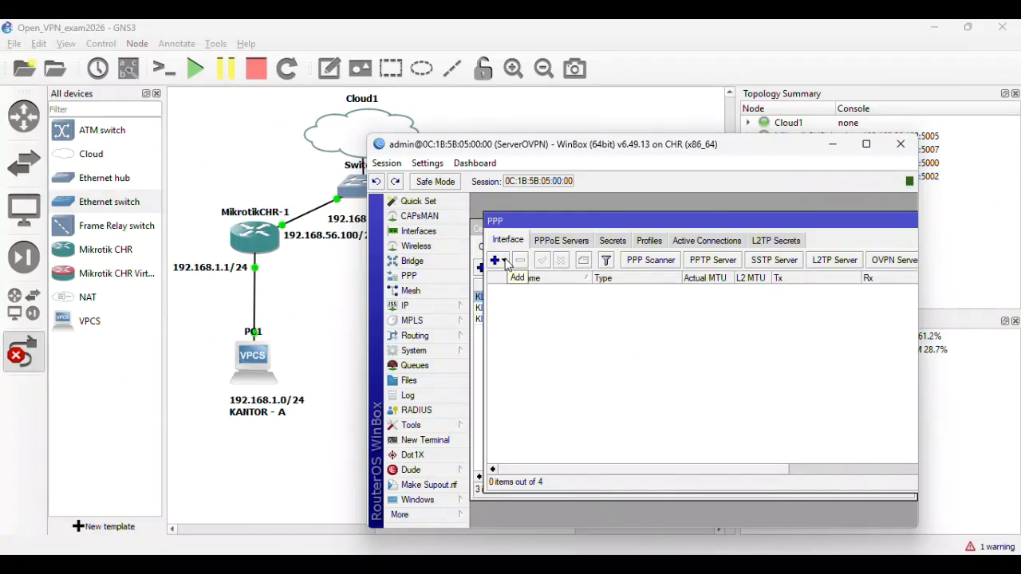
{"action": "left_click", "coordinate": [505, 263]}
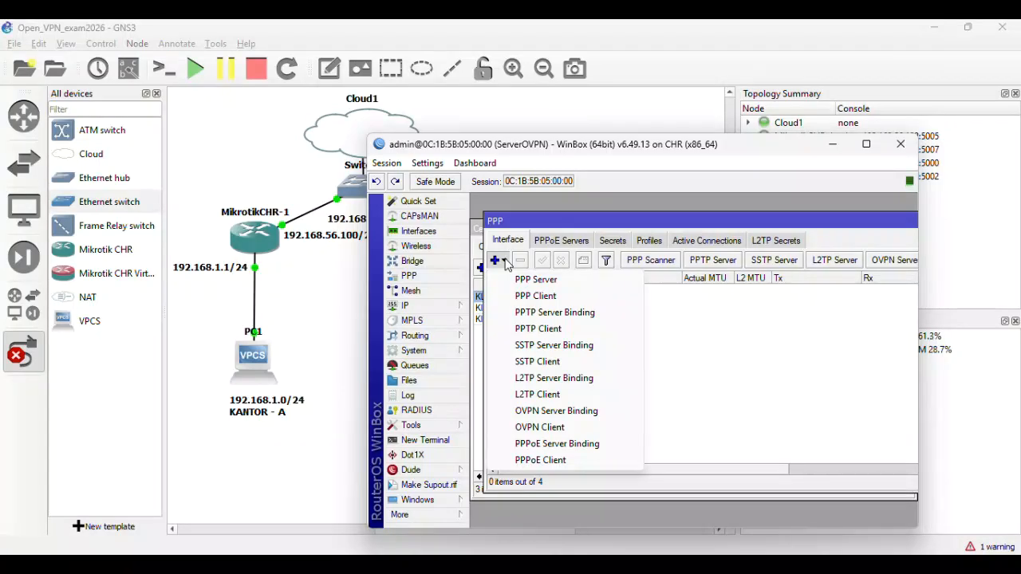
{"action": "left_click", "coordinate": [508, 243]}
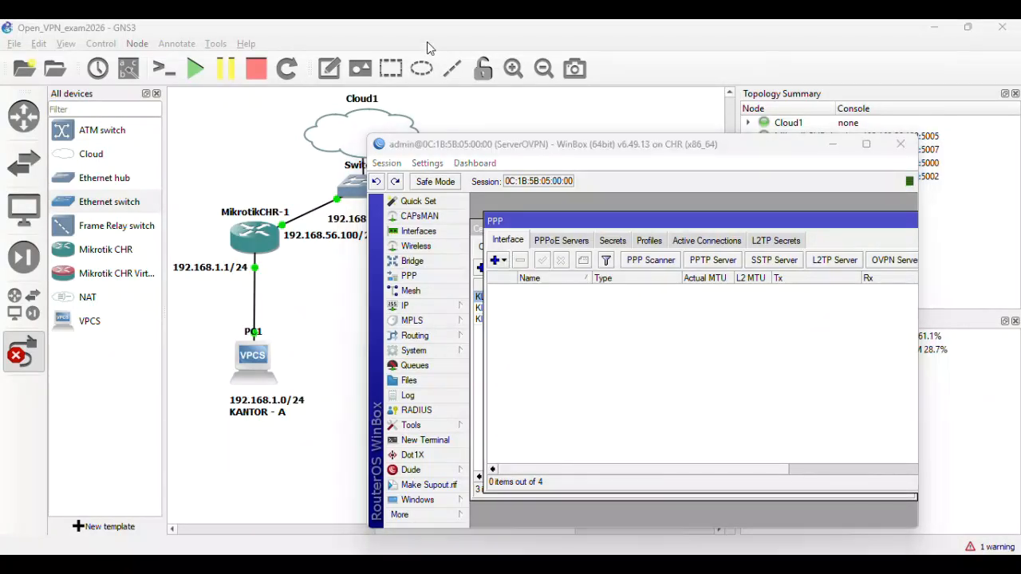
{"action": "left_click", "coordinate": [503, 261]}
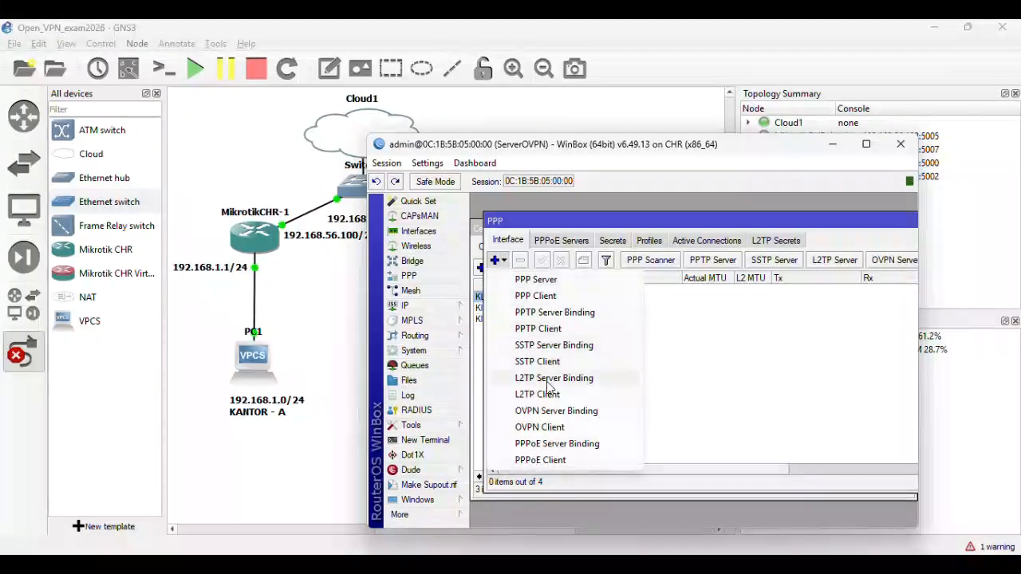
{"action": "left_click", "coordinate": [561, 411]}
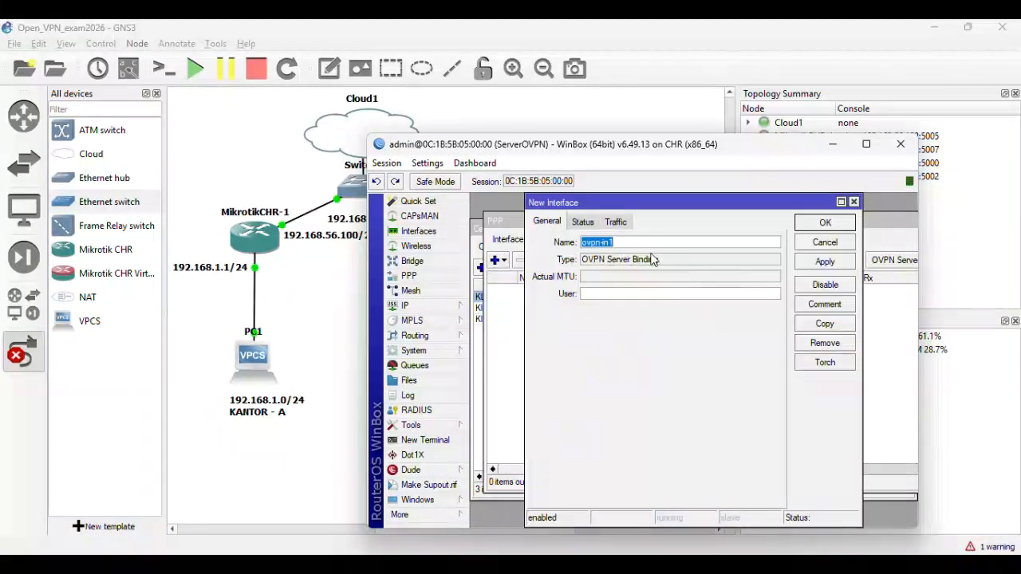
{"action": "left_click", "coordinate": [825, 223]}
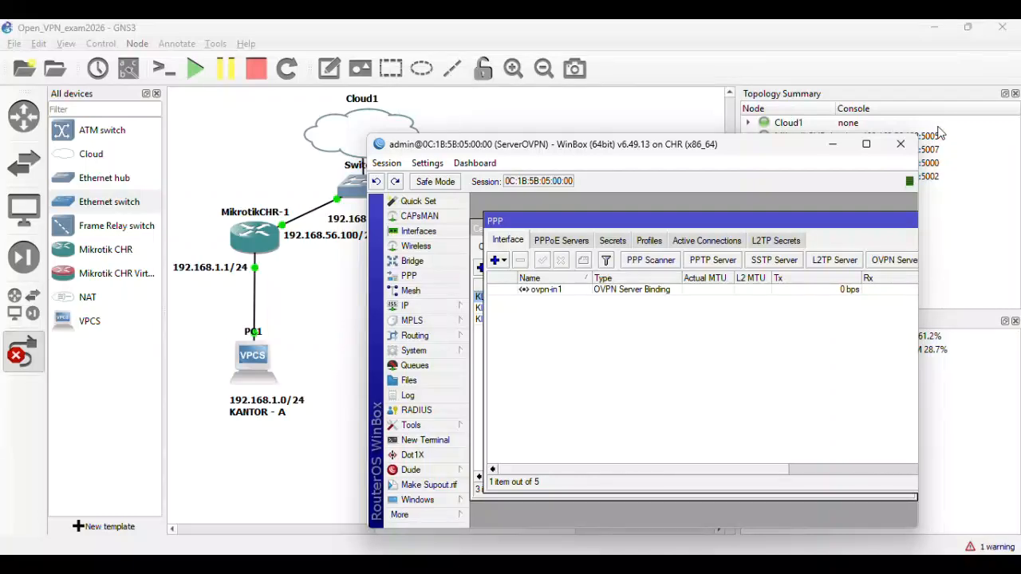
- Minimize the server session and restore the ClientOVPN window showing its address list
{"action": "left_click", "coordinate": [839, 143]}
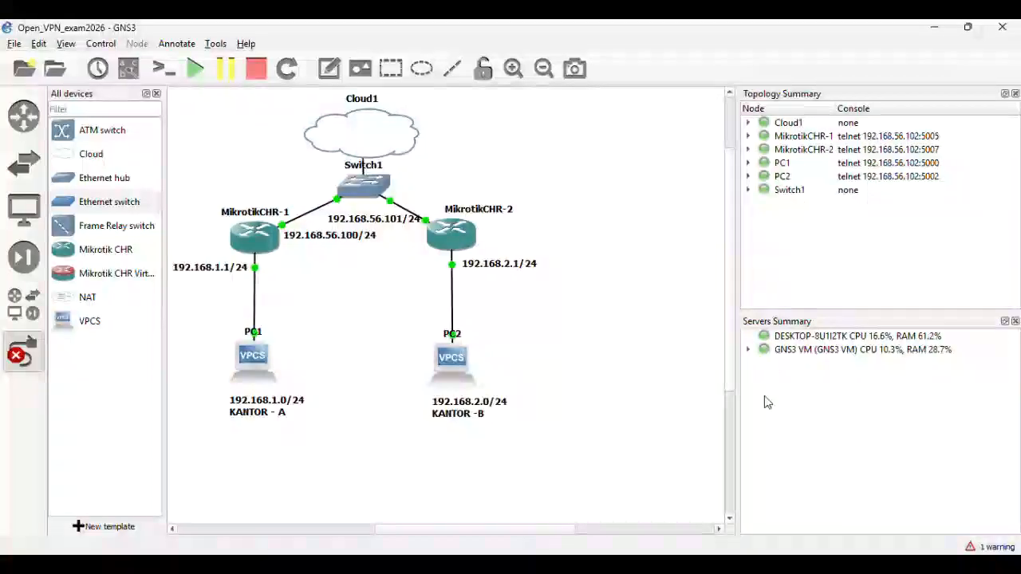
{"action": "mouse_move", "coordinate": [732, 565]}
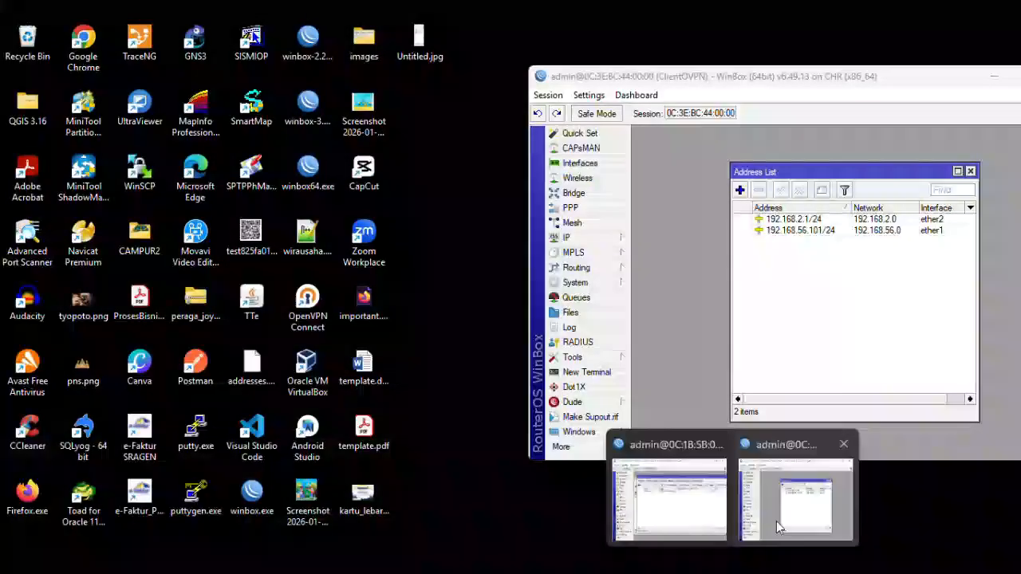
{"action": "left_click", "coordinate": [776, 521]}
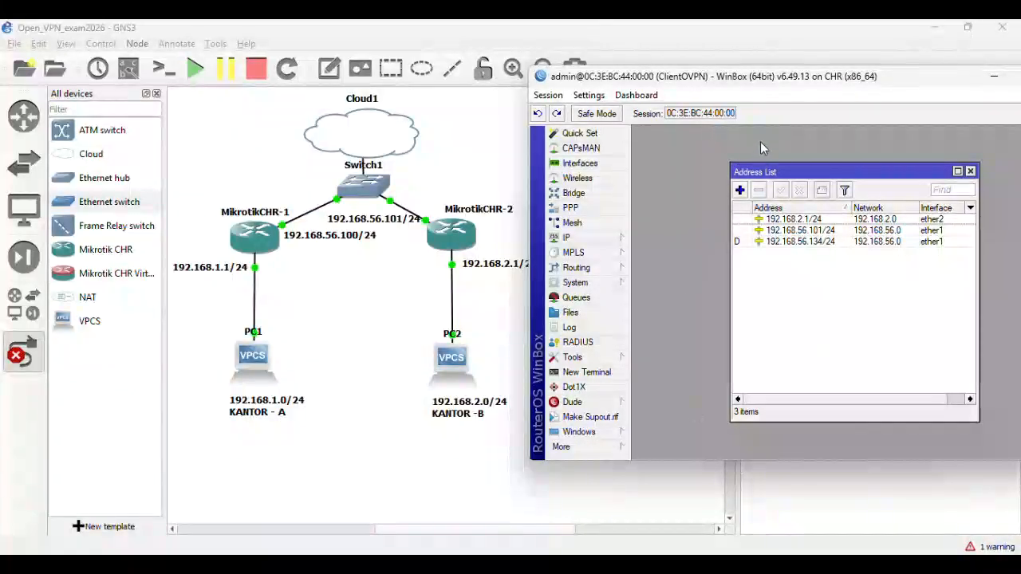
{"action": "double_click", "coordinate": [774, 77]}
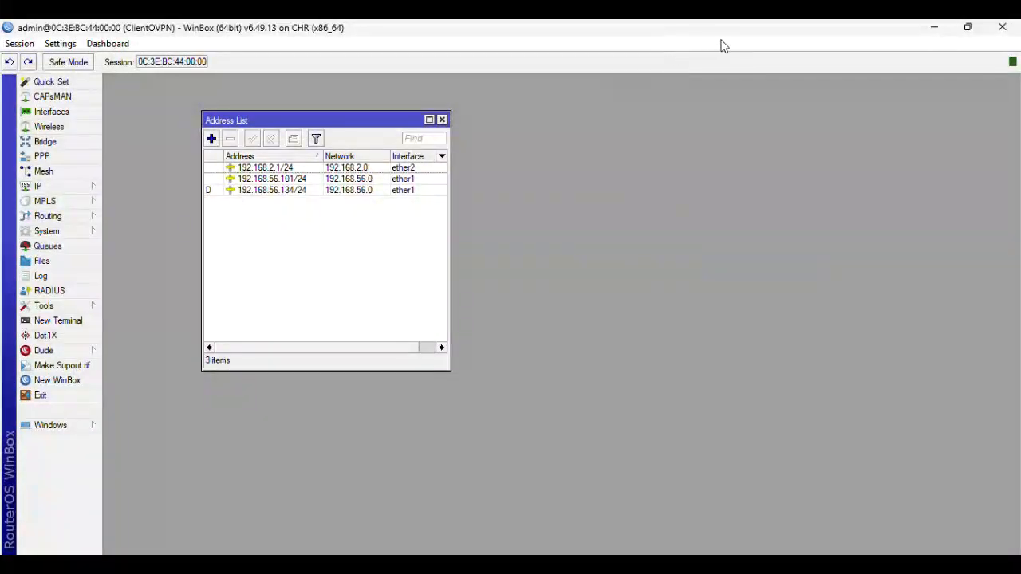
{"action": "left_click", "coordinate": [968, 29]}
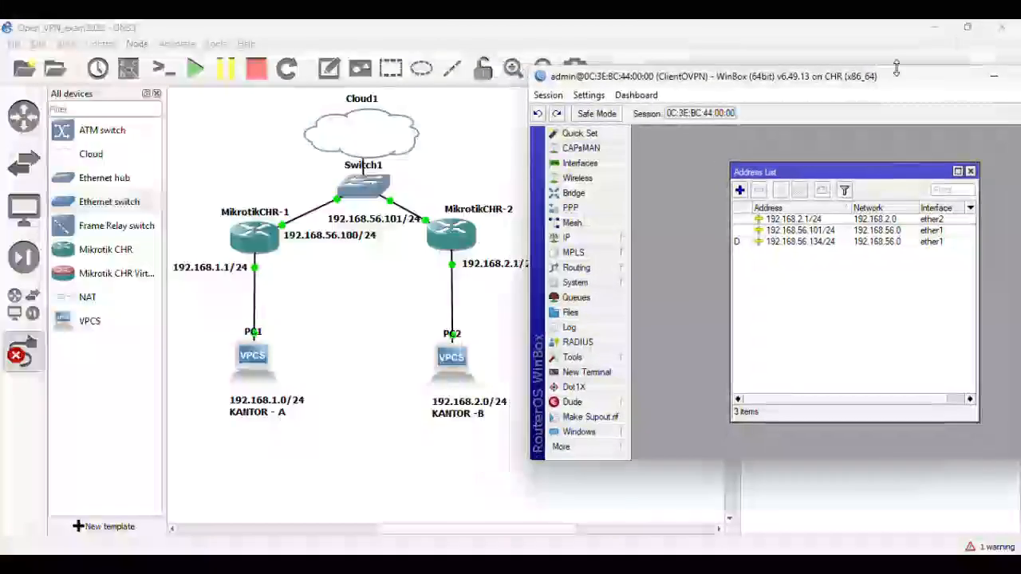
{"action": "left_click_drag", "start_coordinate": [782, 86], "coordinate": [807, 88]}
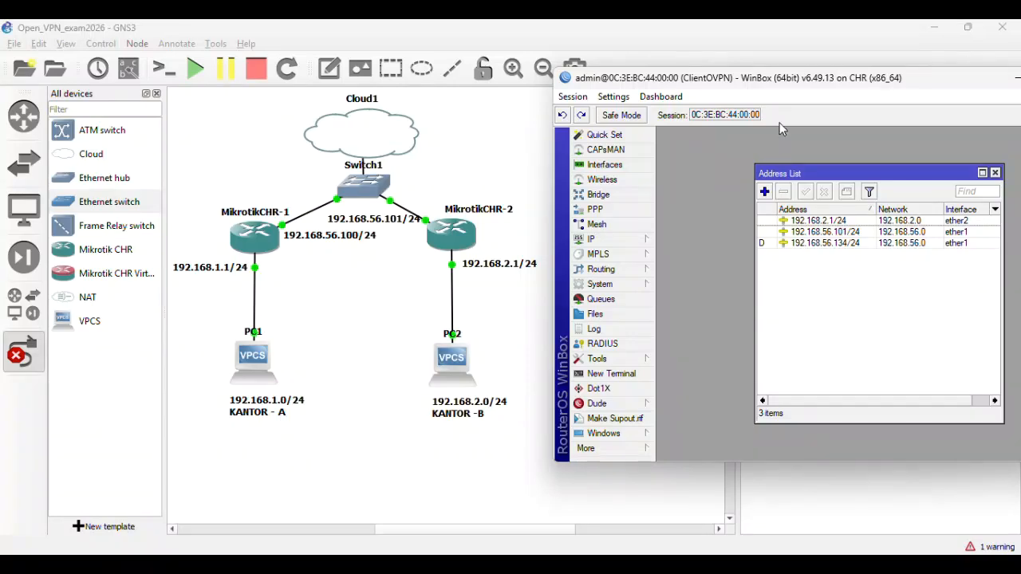
- Move and minimize the ClientOVPN window, then restore ServerOVPN showing its ovpn-in1 PPP interface
{"action": "left_click_drag", "start_coordinate": [827, 87], "coordinate": [758, 91]}
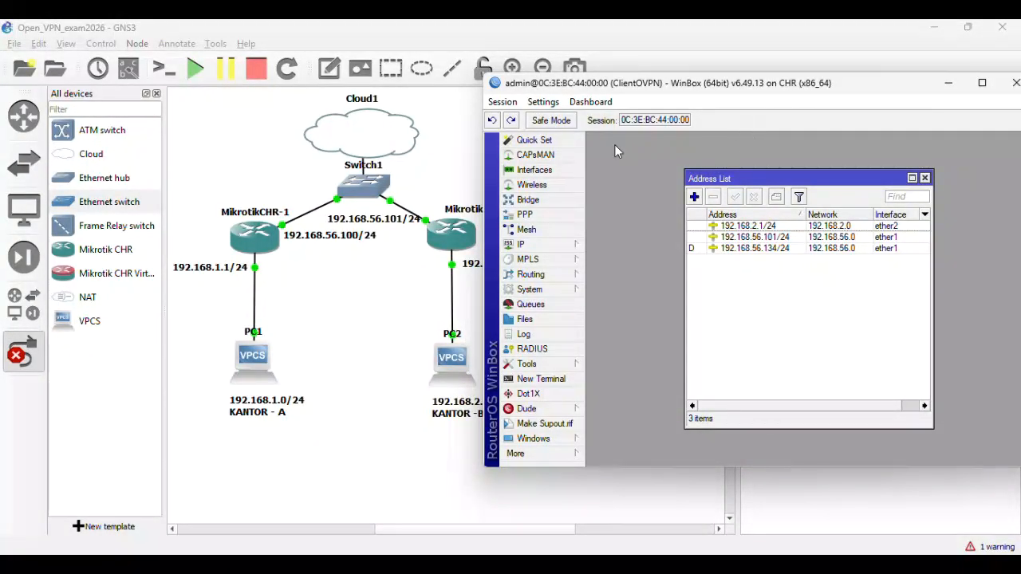
{"action": "left_click", "coordinate": [431, 51]}
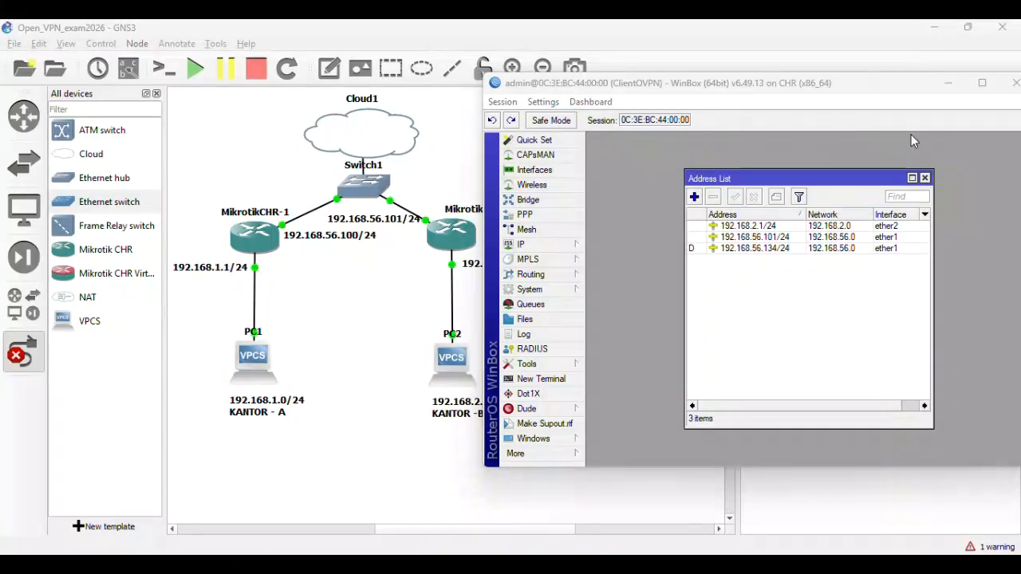
{"action": "left_click", "coordinate": [947, 83]}
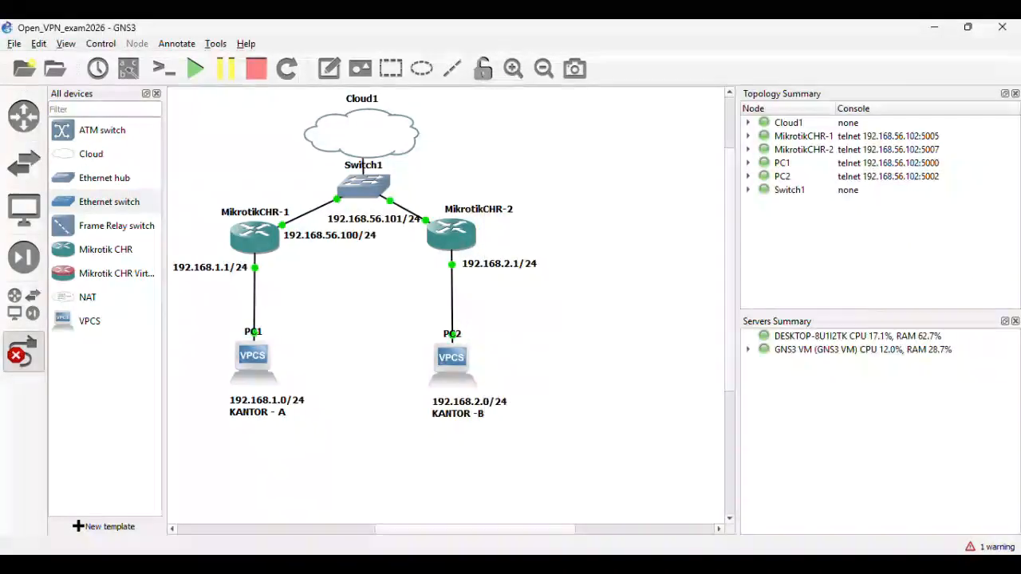
{"action": "mouse_move", "coordinate": [732, 562]}
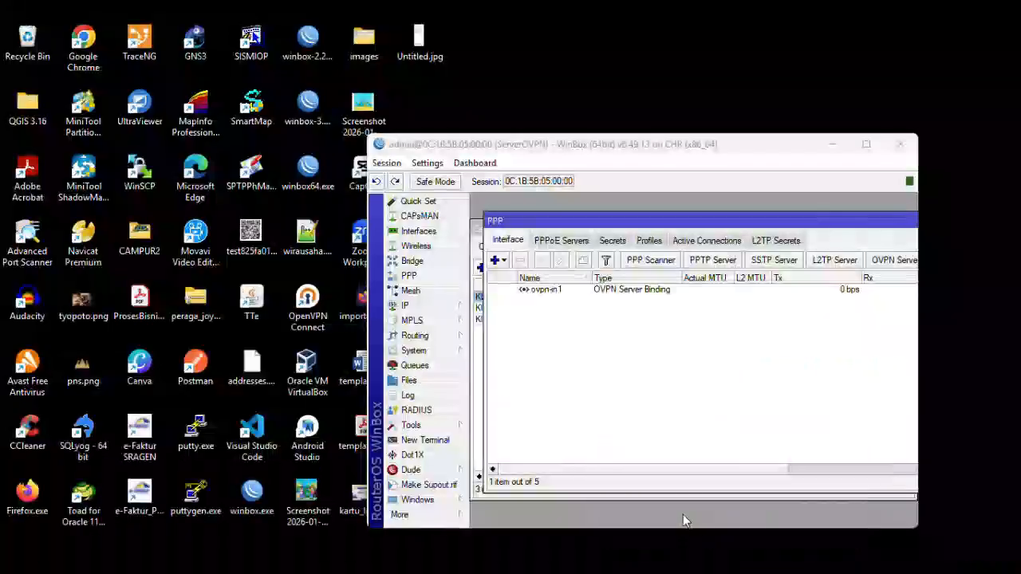
{"action": "left_click", "coordinate": [669, 494]}
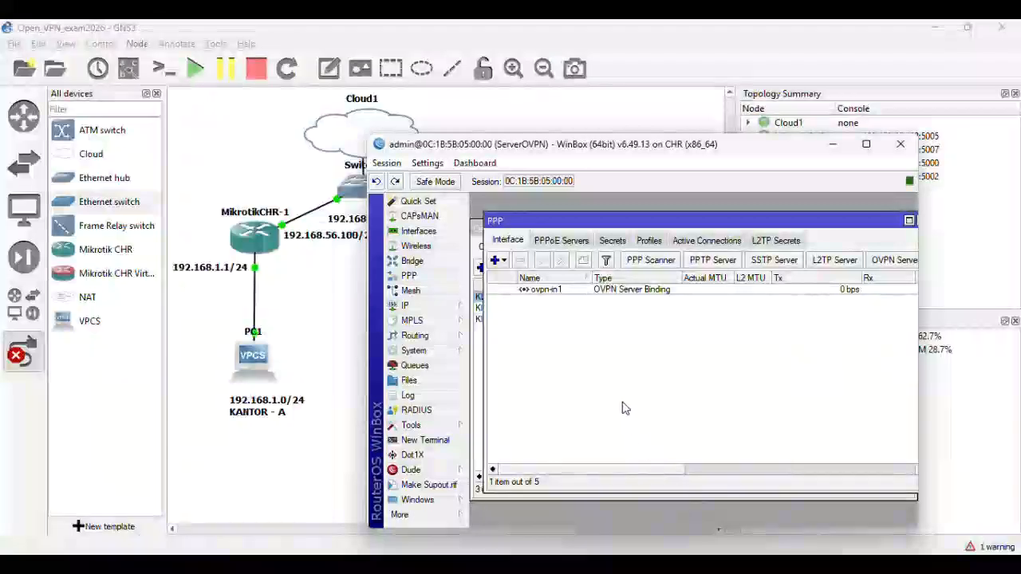
- Copy CA.crt, Client.crt and Client.key from the server's Files list onto the desktop
{"action": "left_click", "coordinate": [442, 380]}
{"action": "left_click", "coordinate": [541, 310]}
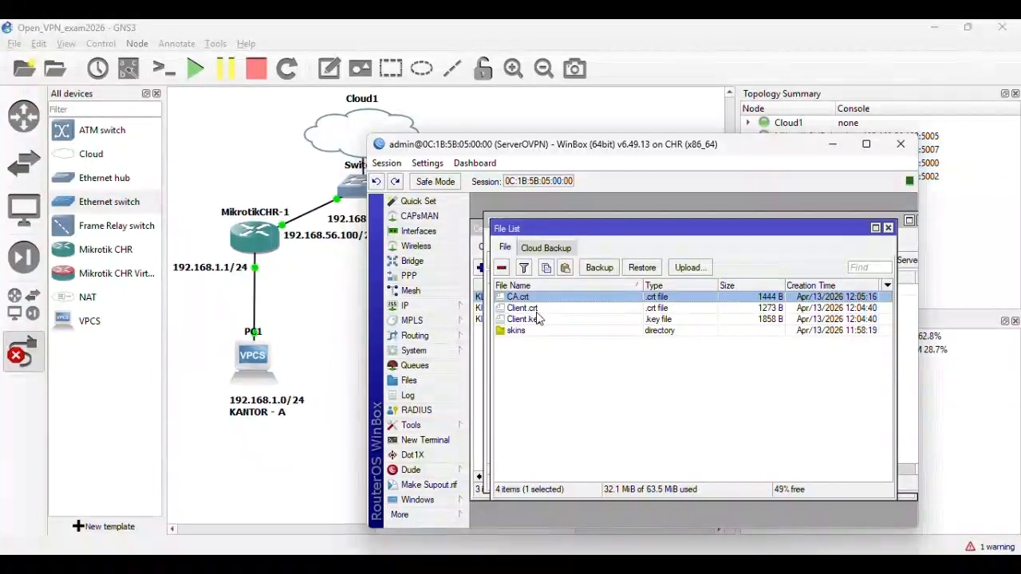
{"action": "left_click", "coordinate": [539, 296]}
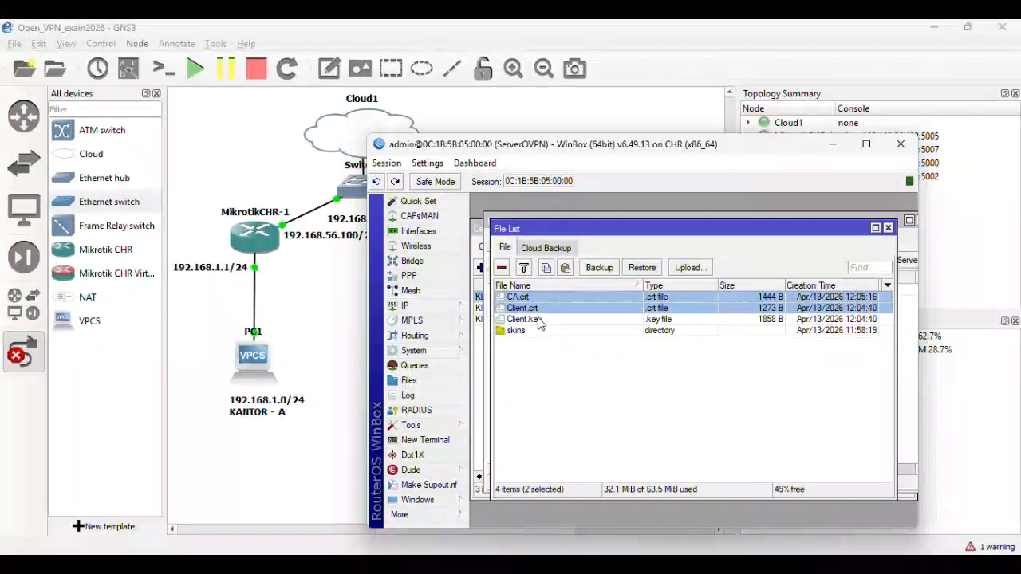
{"action": "left_click", "coordinate": [539, 320], "text": "shift"}
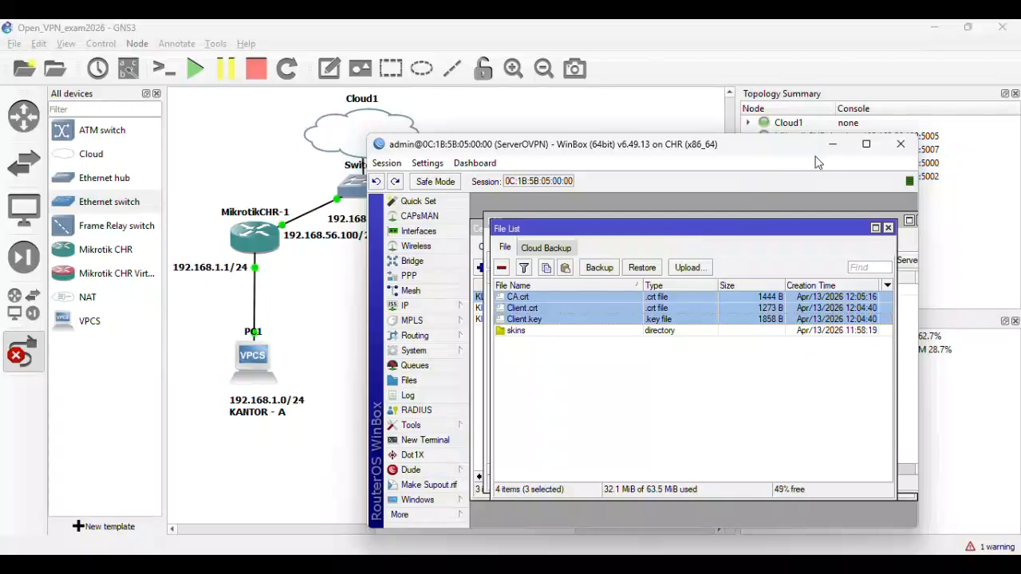
{"action": "left_click", "coordinate": [935, 28]}
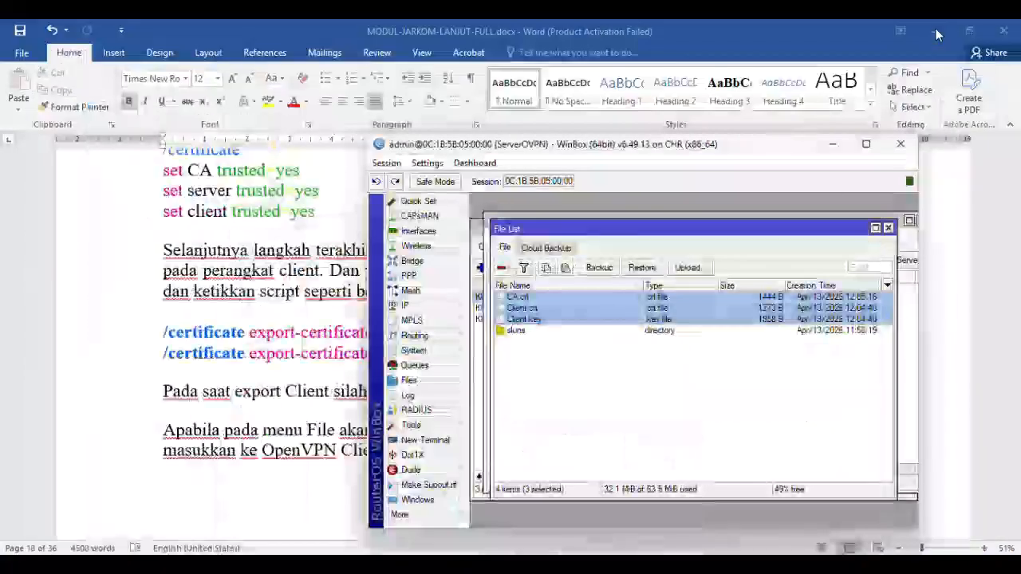
{"action": "left_click", "coordinate": [935, 29]}
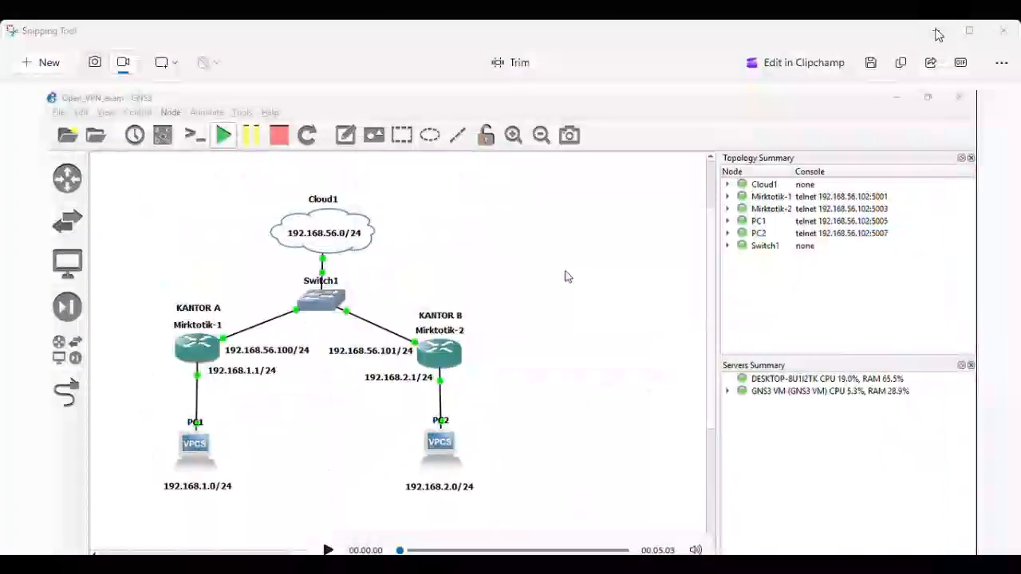
{"action": "left_click", "coordinate": [935, 29]}
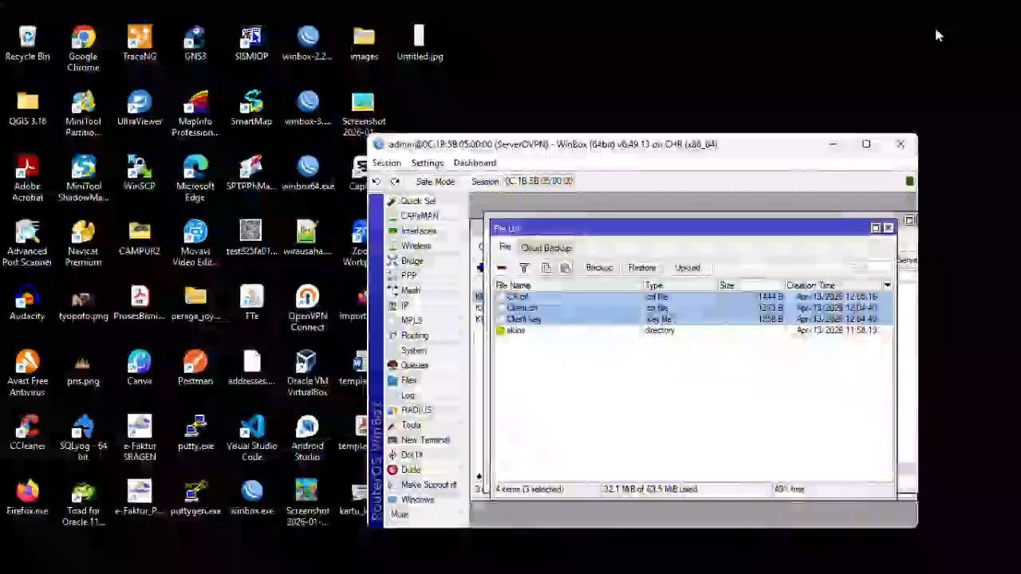
{"action": "left_click", "coordinate": [833, 146]}
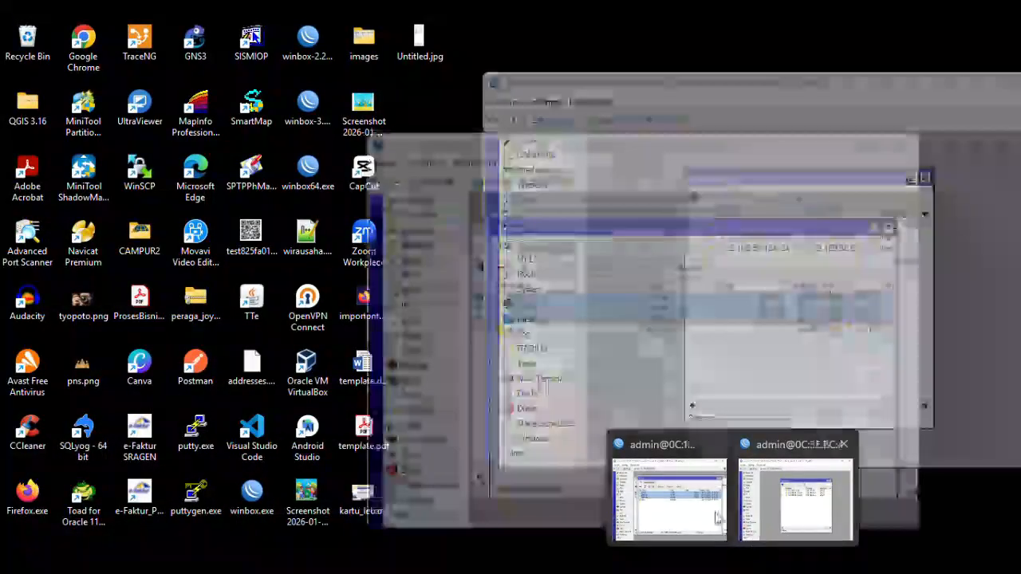
{"action": "left_click", "coordinate": [715, 514]}
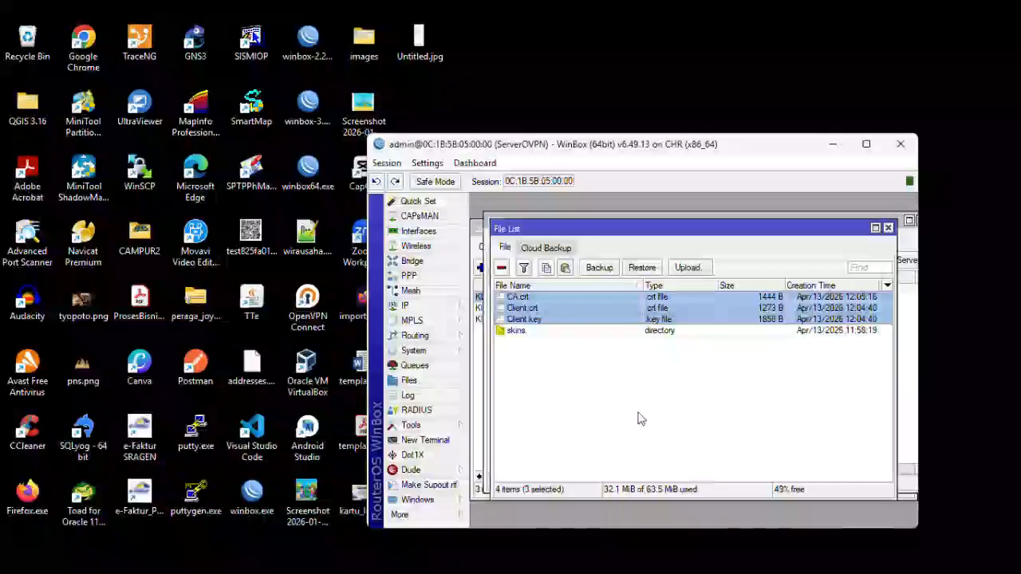
{"action": "left_click_drag", "start_coordinate": [570, 300], "coordinate": [824, 71]}
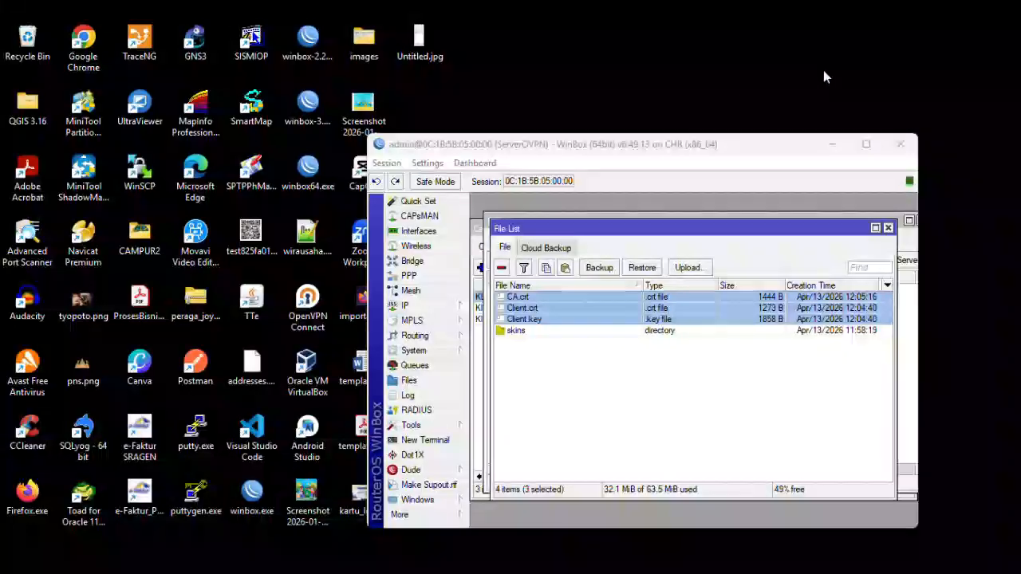
- Minimize the ServerOVPN window and restore the ClientOVPN session
{"action": "left_click", "coordinate": [829, 146]}
{"action": "left_click", "coordinate": [831, 150]}
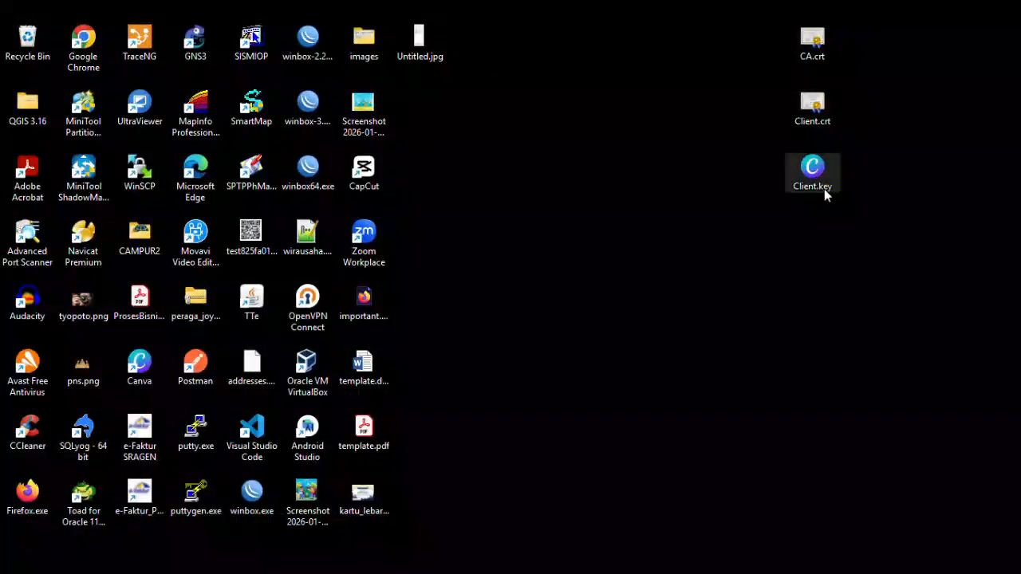
{"action": "mouse_move", "coordinate": [732, 562]}
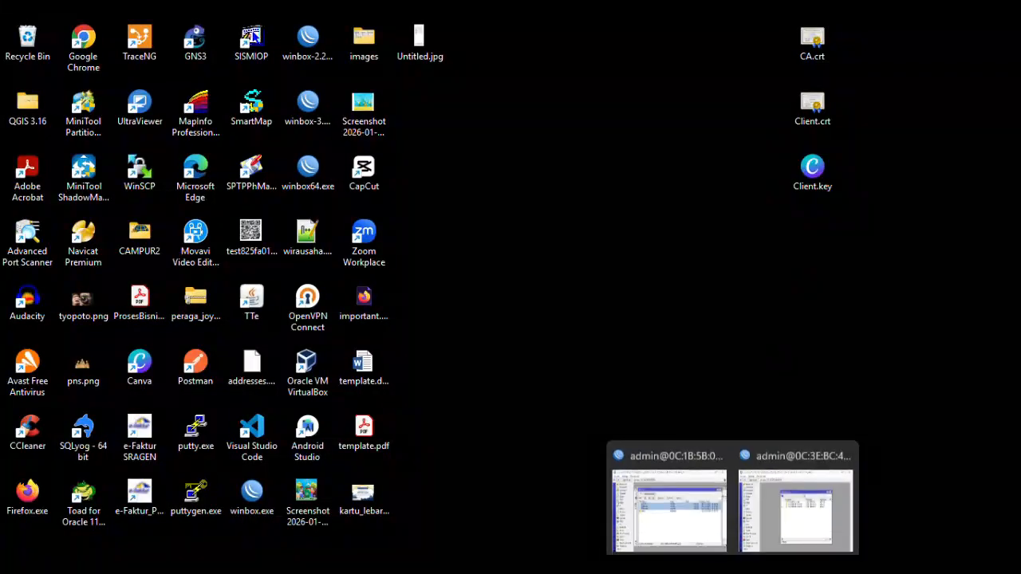
{"action": "left_click", "coordinate": [769, 511]}
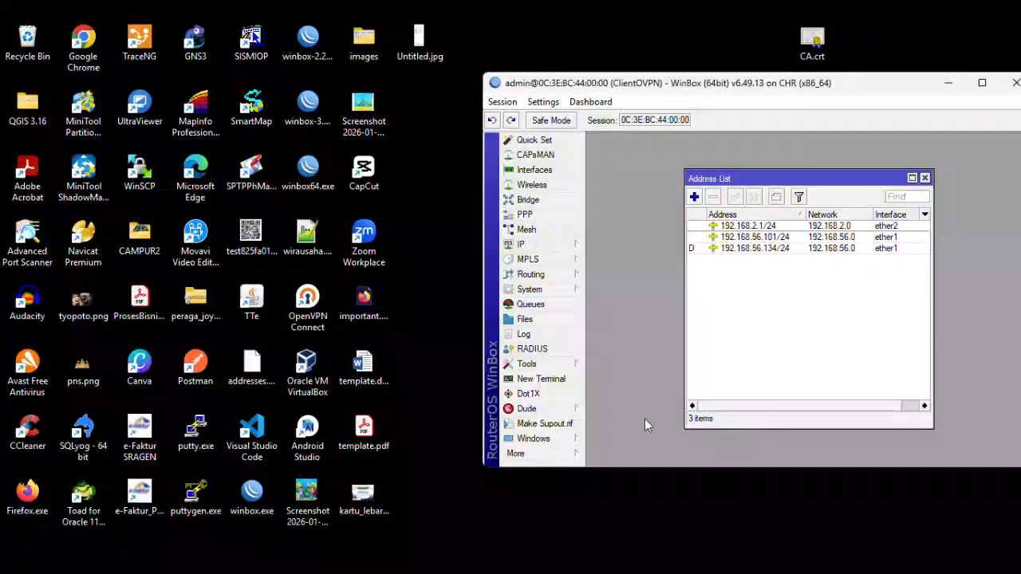
- Drag CA.crt, Client.crt and Client.key from the desktop into ClientOVPN's File List
{"action": "left_click", "coordinate": [539, 320]}
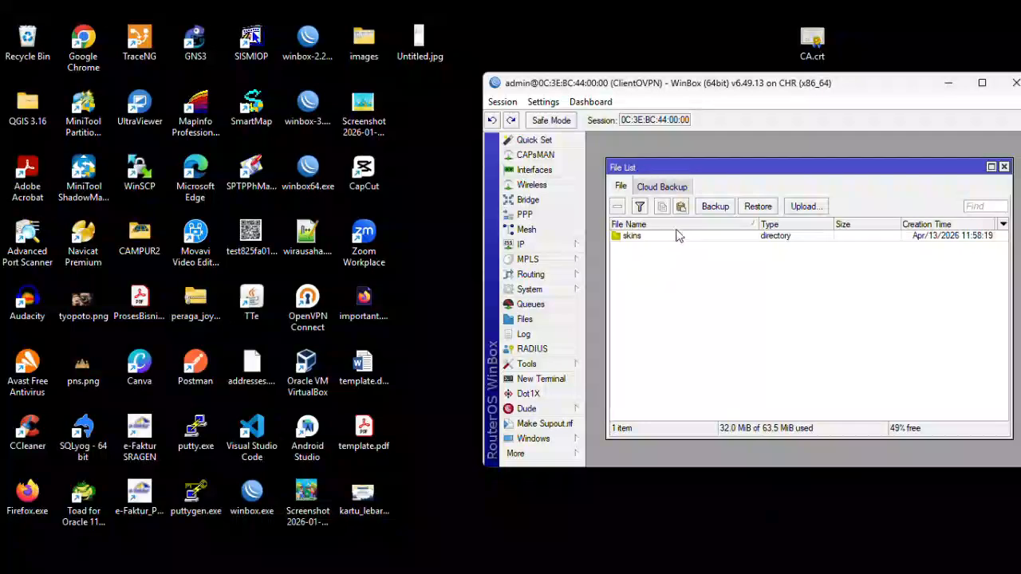
{"action": "left_click_drag", "start_coordinate": [709, 88], "coordinate": [395, 117]}
{"action": "mouse_move", "coordinate": [850, 224]}
{"action": "left_mouse_down"}
{"action": "mouse_move", "coordinate": [808, 60]}
{"action": "mouse_move", "coordinate": [844, 151]}
{"action": "mouse_move", "coordinate": [847, 229]}
{"action": "left_mouse_up"}
{"action": "left_click_drag", "start_coordinate": [808, 47], "coordinate": [485, 278]}
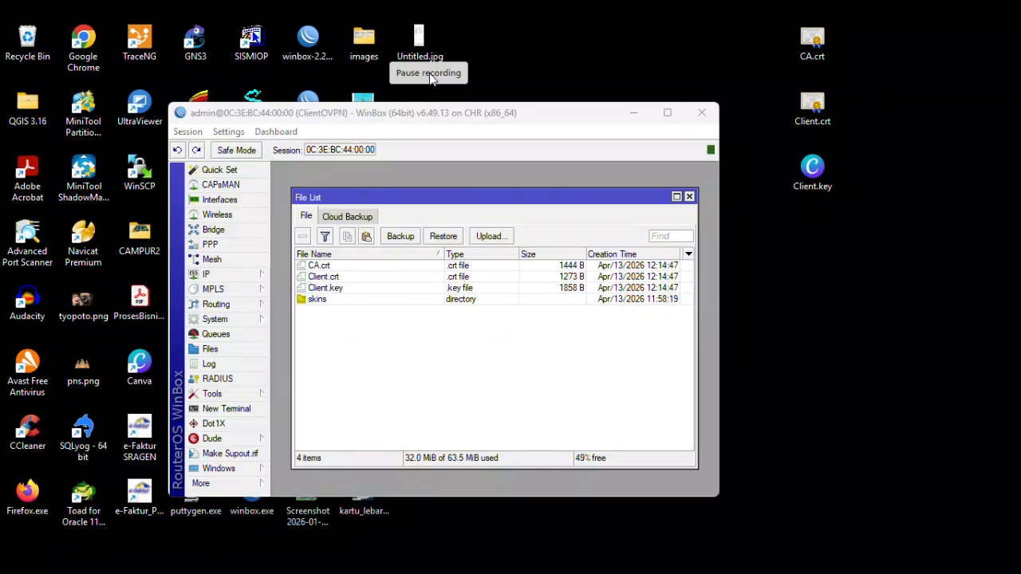
- In System > Certificates, import CA.crt under the name 'CA'
{"action": "left_click", "coordinate": [239, 320]}
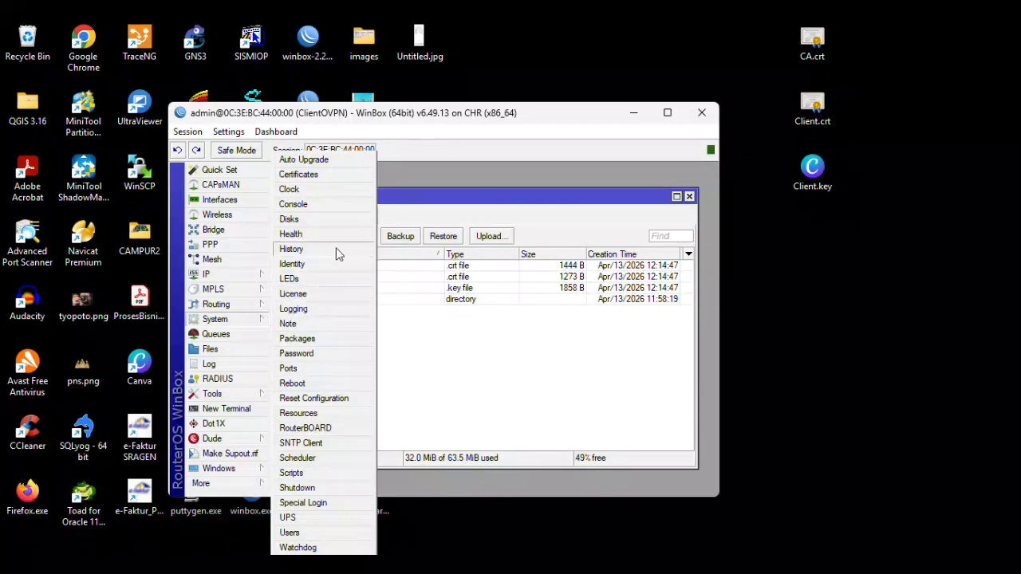
{"action": "left_click", "coordinate": [342, 176]}
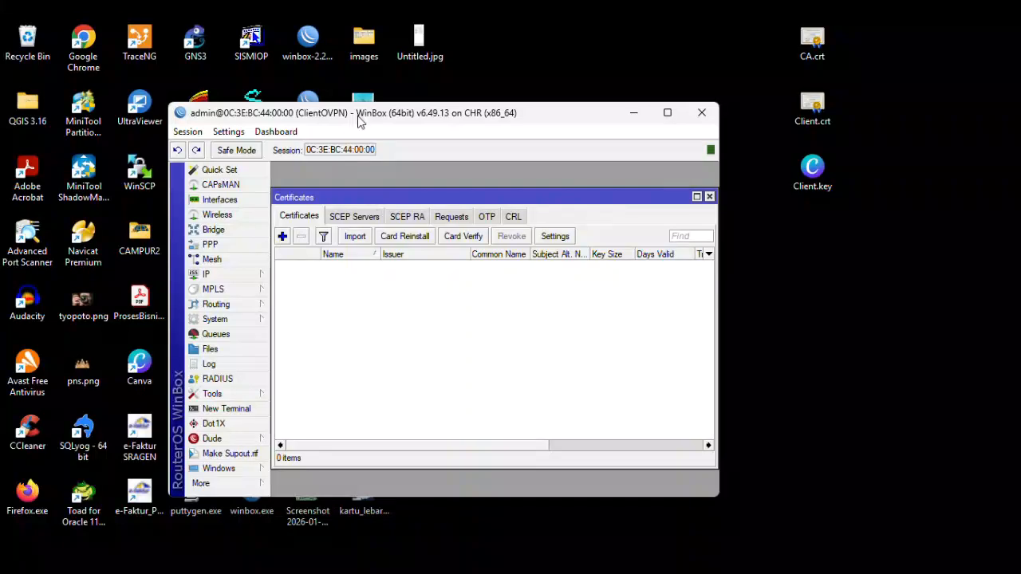
{"action": "left_click", "coordinate": [438, 41]}
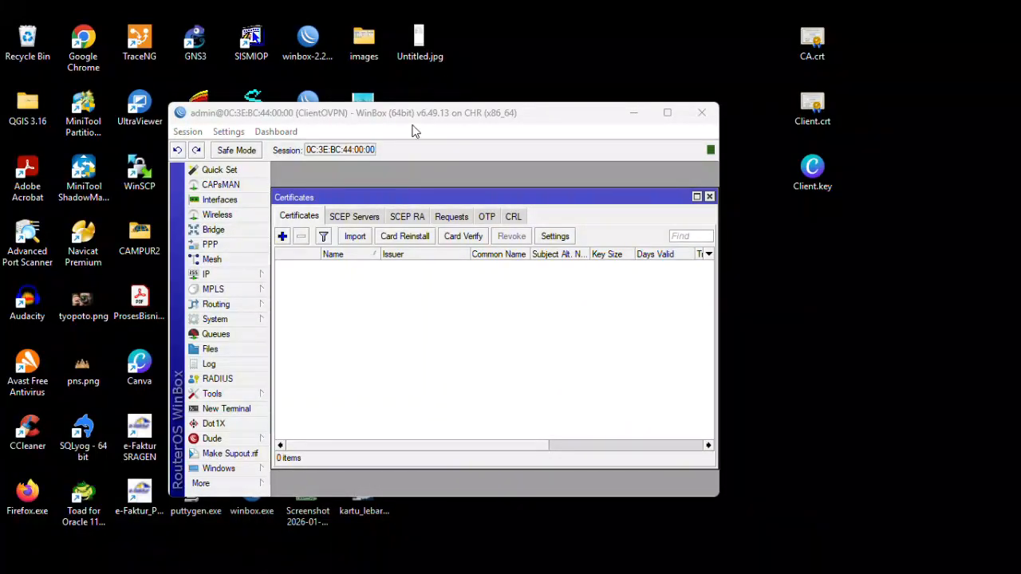
{"action": "left_click", "coordinate": [351, 238]}
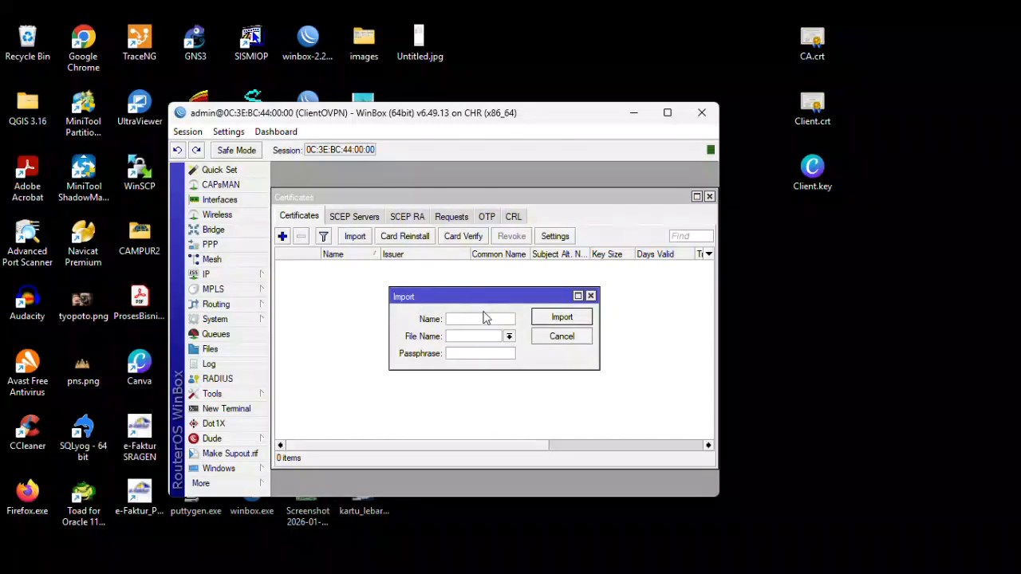
{"action": "left_click", "coordinate": [493, 313]}
{"action": "type", "text": "CA"}
{"action": "left_click", "coordinate": [509, 335]}
{"action": "left_click", "coordinate": [487, 357]}
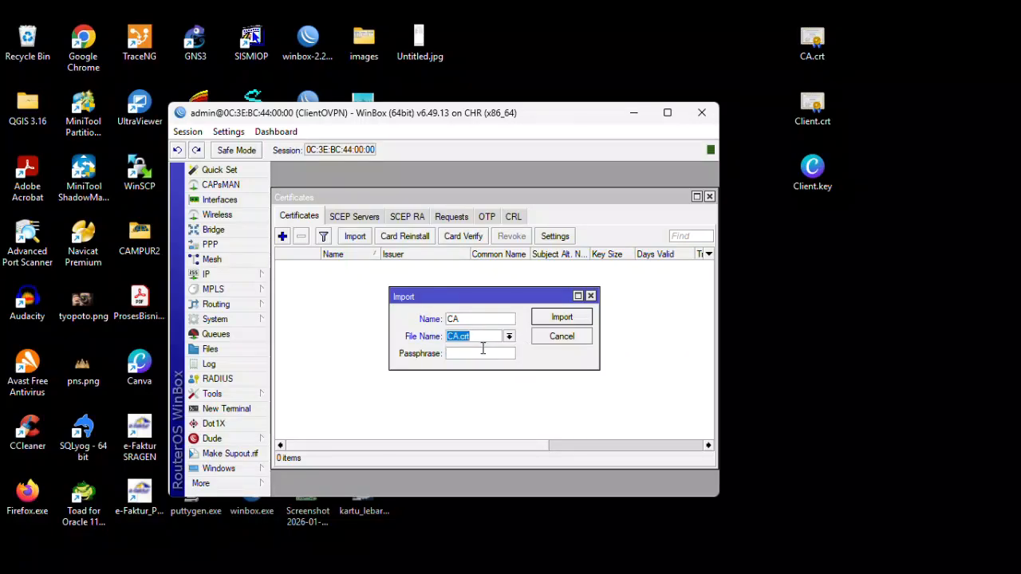
{"action": "left_click", "coordinate": [562, 317]}
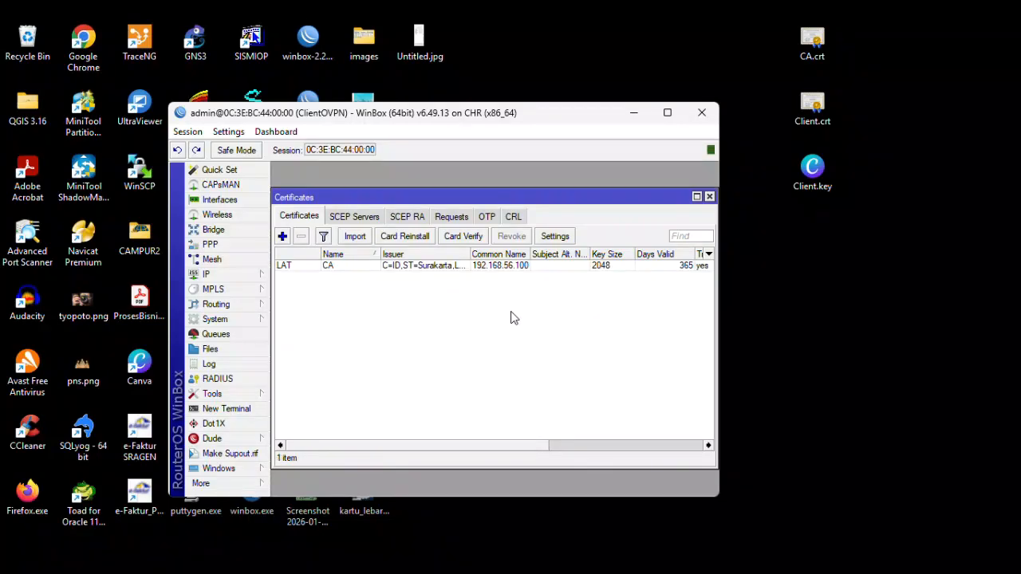
- Import Client.crt into the client router's certificate list
{"action": "left_click", "coordinate": [355, 236]}
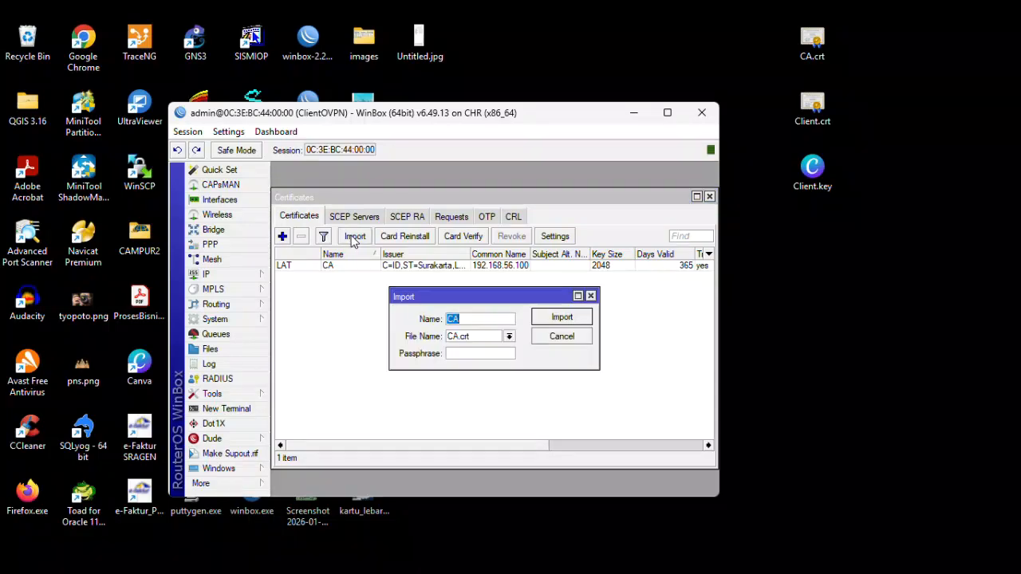
{"action": "left_click", "coordinate": [509, 336]}
{"action": "left_click", "coordinate": [504, 369]}
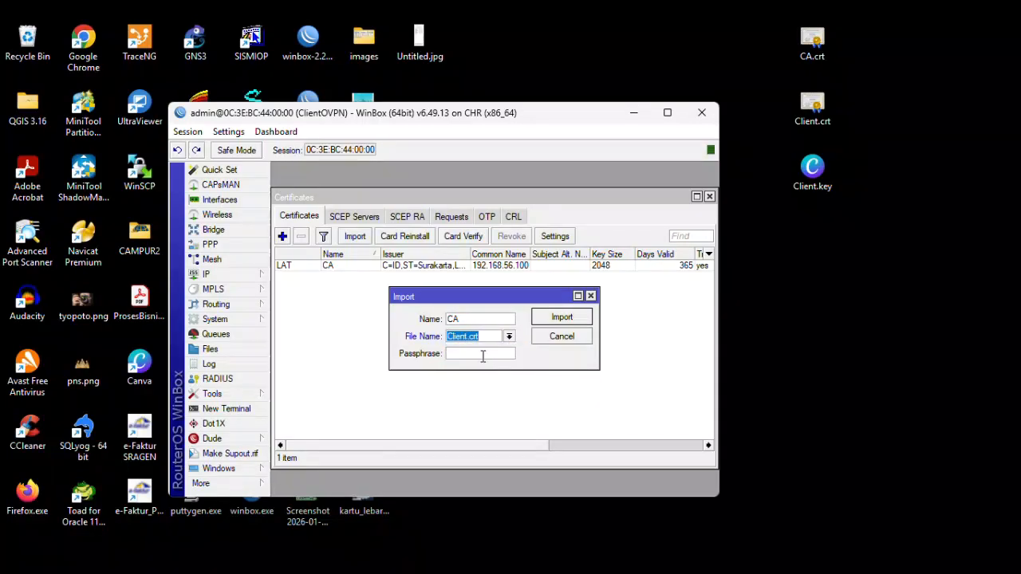
{"action": "left_click", "coordinate": [553, 319]}
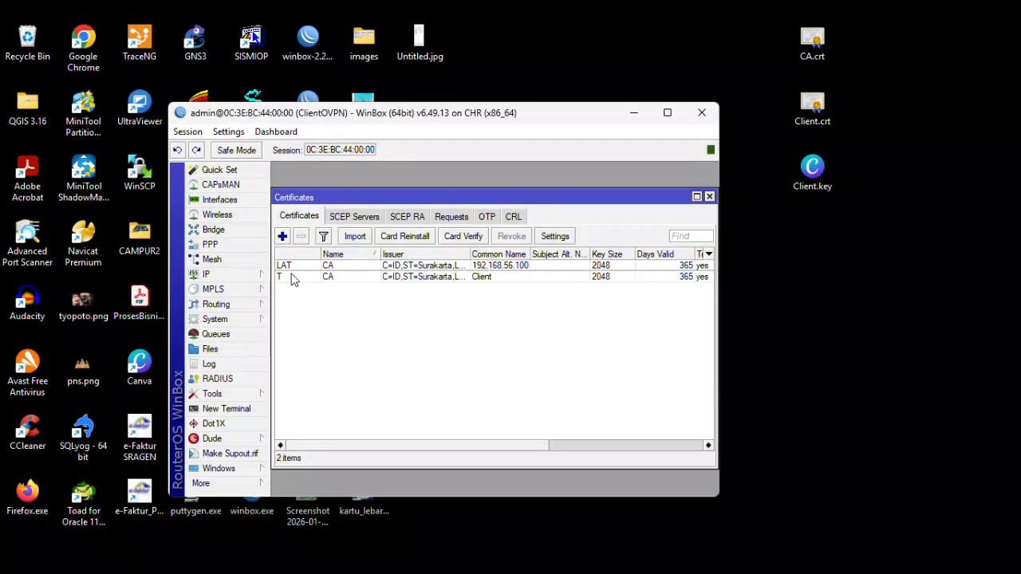
- Import Client.key with its passphrase so Client is marked KT, then open PPP
{"action": "left_click", "coordinate": [355, 236]}
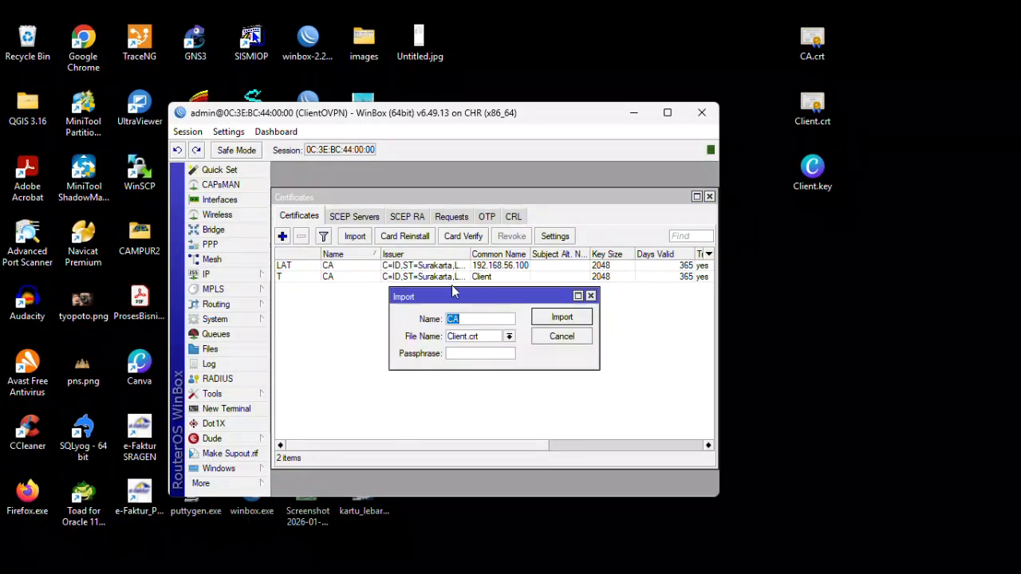
{"action": "left_click", "coordinate": [509, 336]}
{"action": "left_click", "coordinate": [490, 377]}
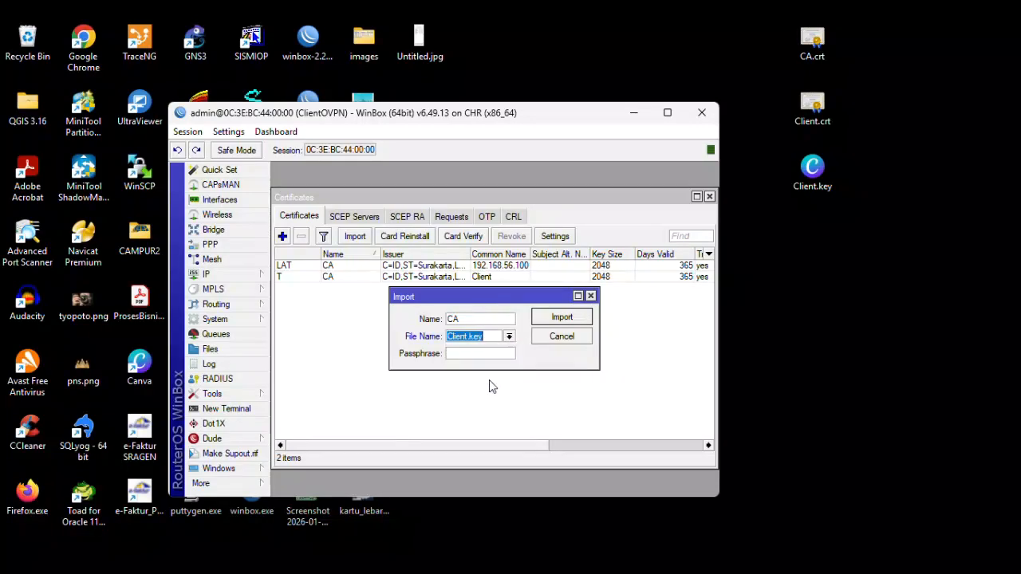
{"action": "left_click", "coordinate": [486, 355]}
{"action": "type", "text": "*****"}
{"action": "left_click", "coordinate": [547, 321]}
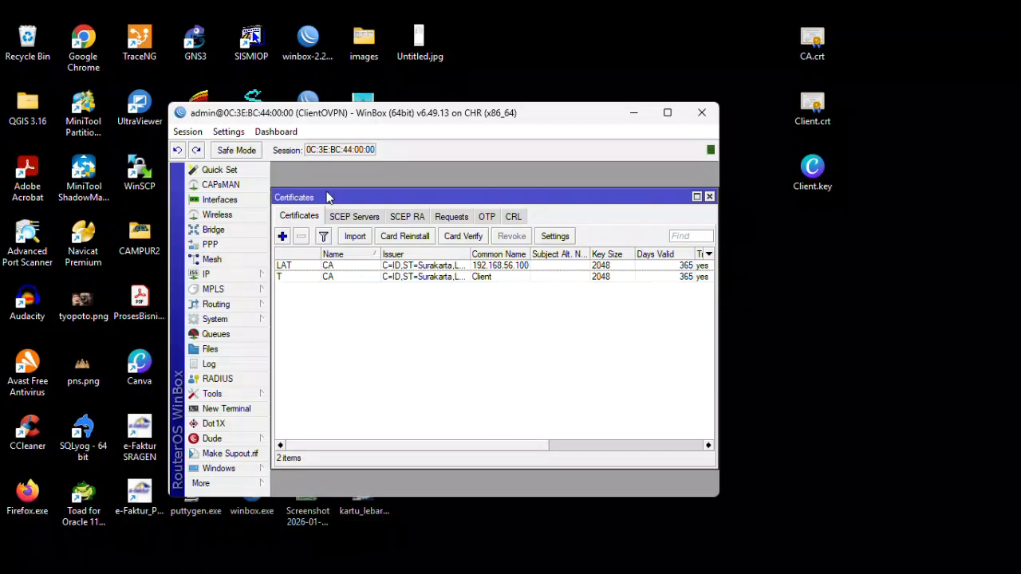
{"action": "left_click", "coordinate": [426, 45]}
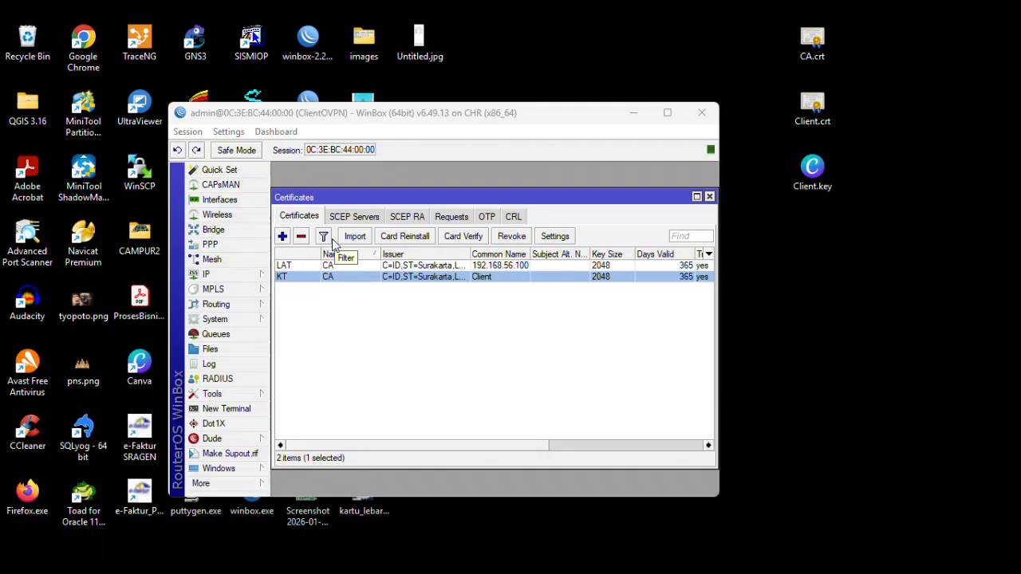
{"action": "left_click", "coordinate": [211, 244]}
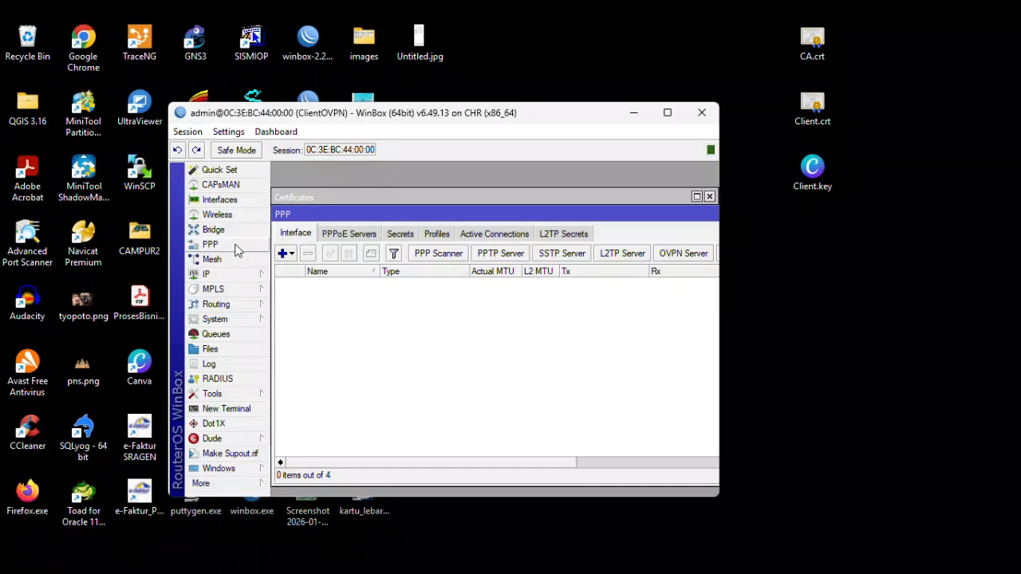
- Add an OVPN Client interface connecting to 192.168.56.100 port 1194 with user login and password
{"action": "left_click", "coordinate": [292, 254]}
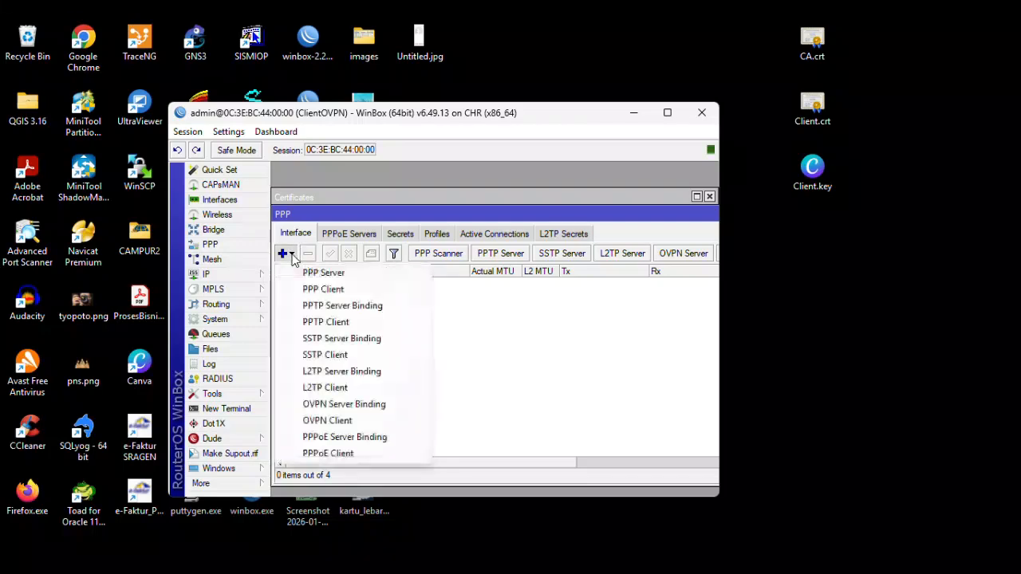
{"action": "left_click", "coordinate": [340, 421]}
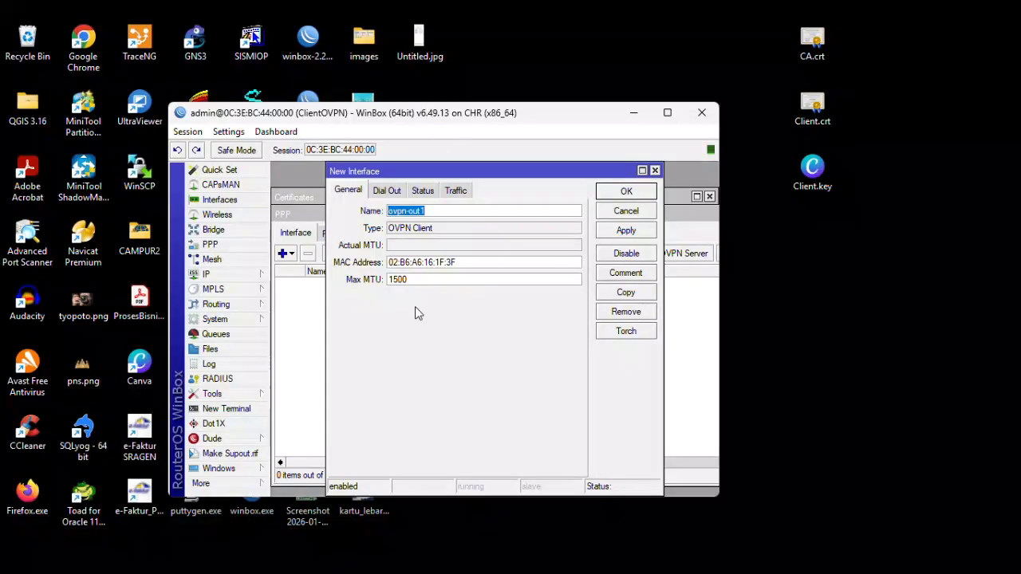
{"action": "left_click", "coordinate": [389, 192]}
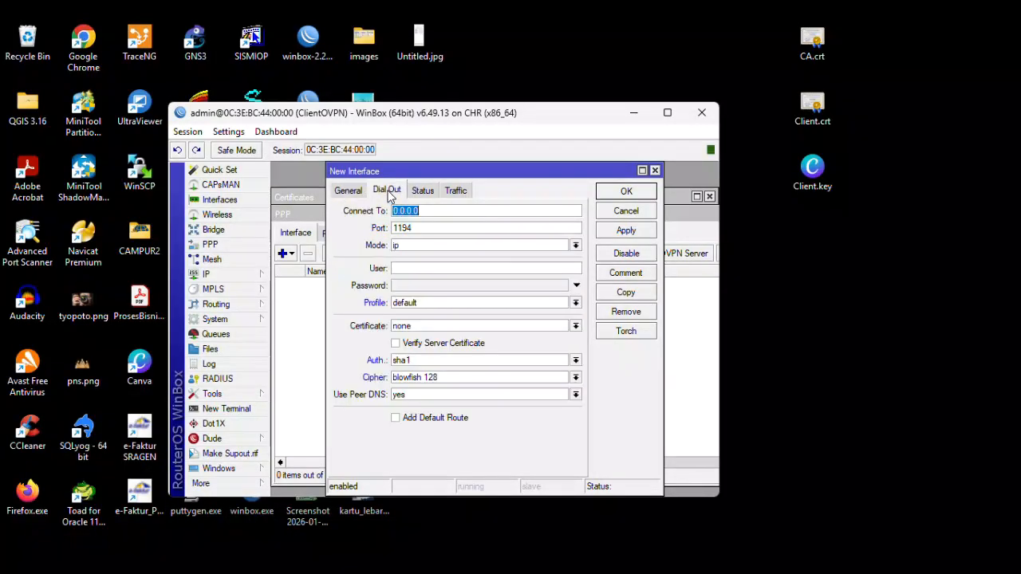
{"action": "type", "text": "192.168.56.100"}
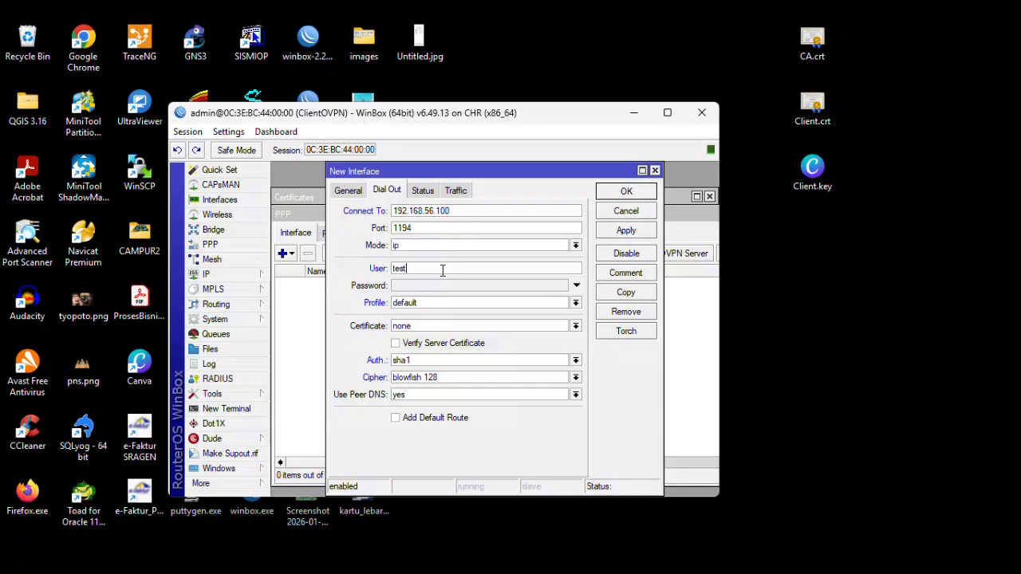
{"action": "left_click", "coordinate": [409, 289]}
{"action": "type", "text": "123"}
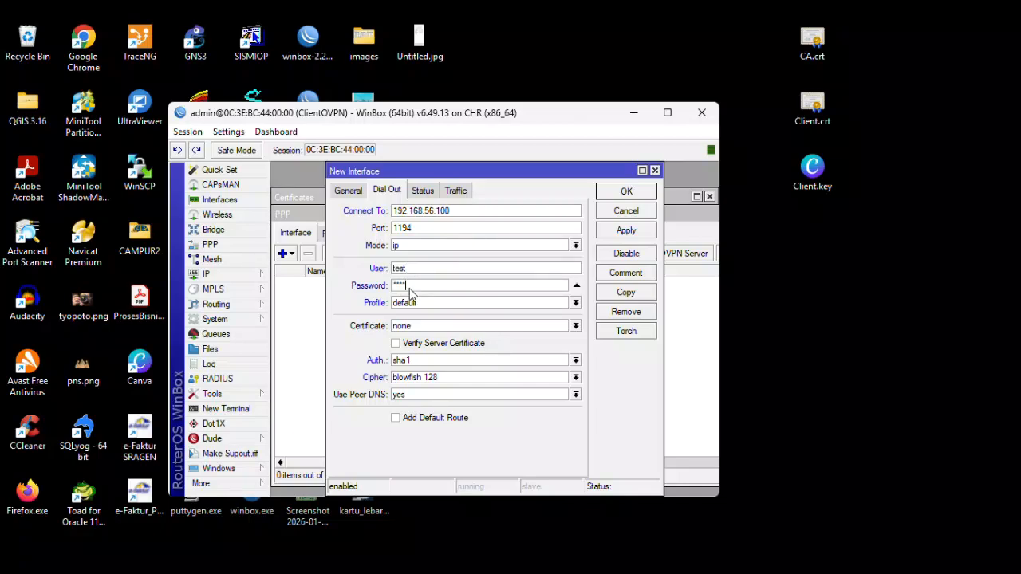
- Set the Client certificate, save ovpn-out1, and open the certificates list
{"action": "left_click", "coordinate": [414, 327]}
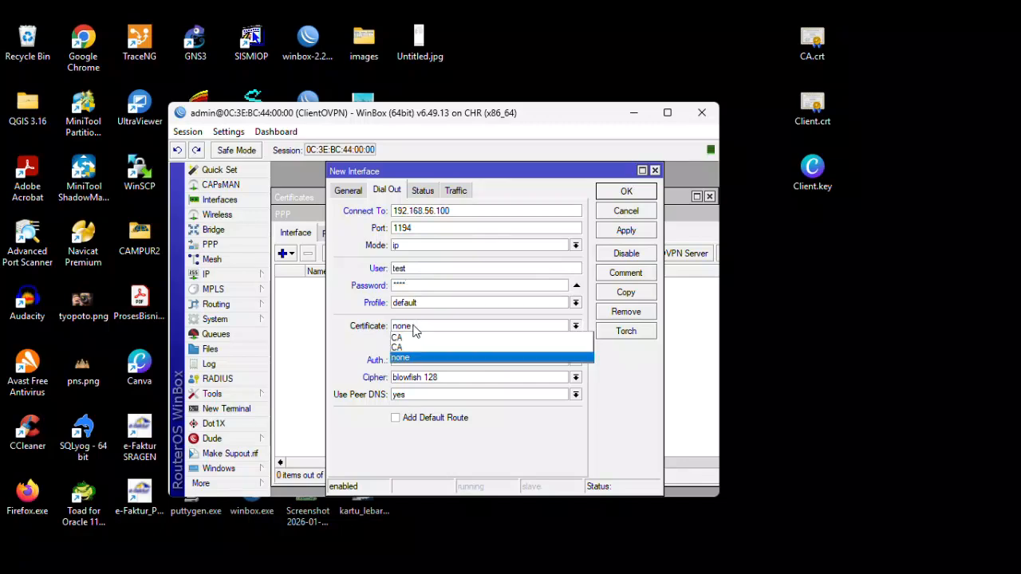
{"action": "left_click", "coordinate": [413, 327]}
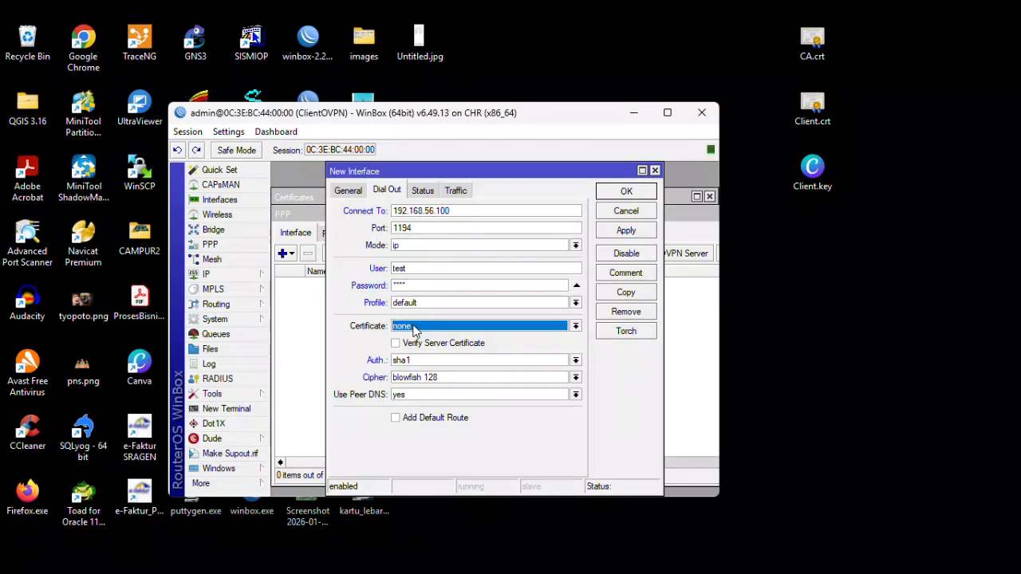
{"action": "left_click", "coordinate": [413, 327]}
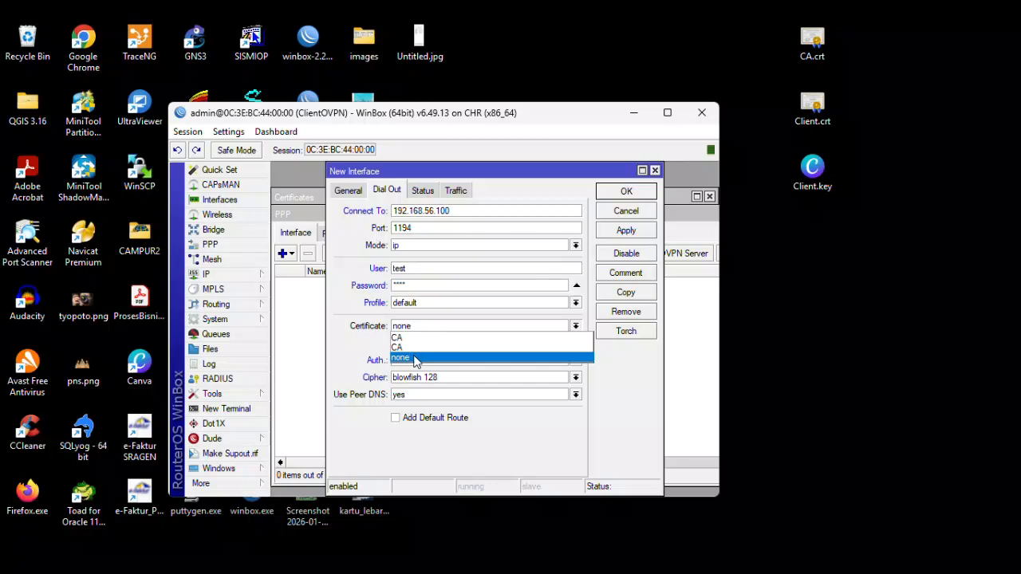
{"action": "left_click", "coordinate": [428, 44]}
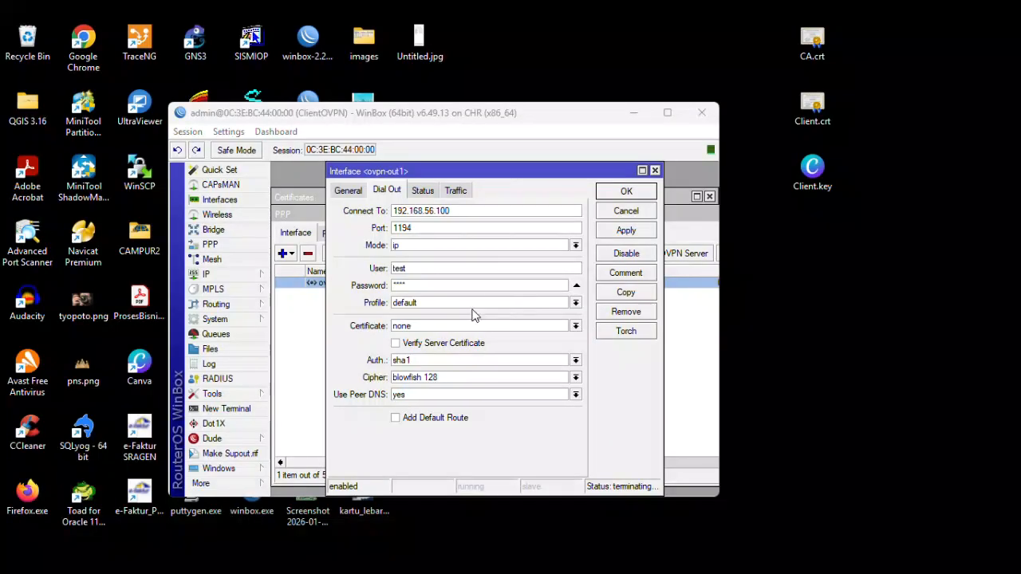
{"action": "left_click", "coordinate": [574, 327]}
{"action": "left_click", "coordinate": [524, 350]}
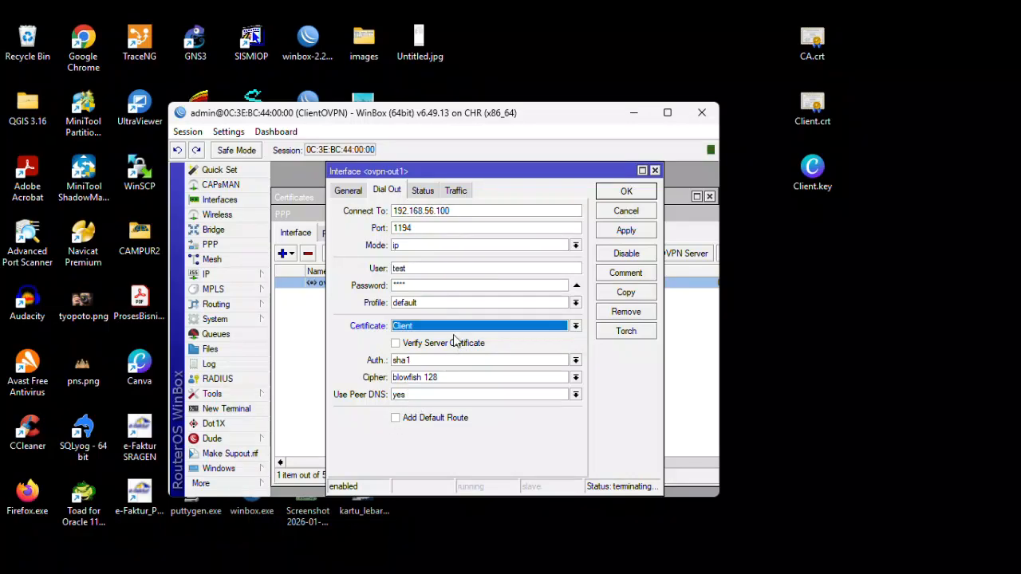
{"action": "left_click", "coordinate": [611, 231]}
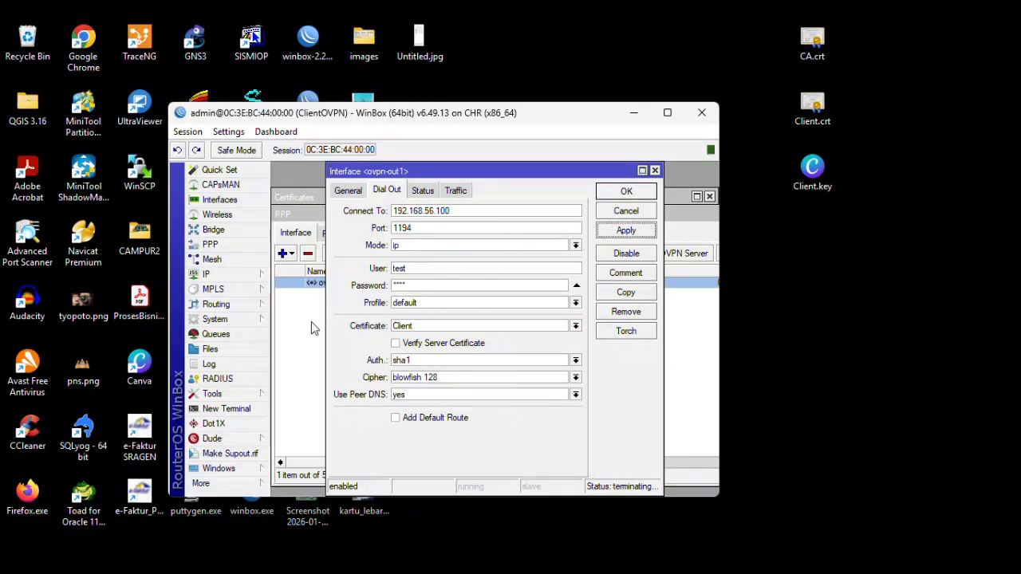
{"action": "left_click", "coordinate": [625, 192]}
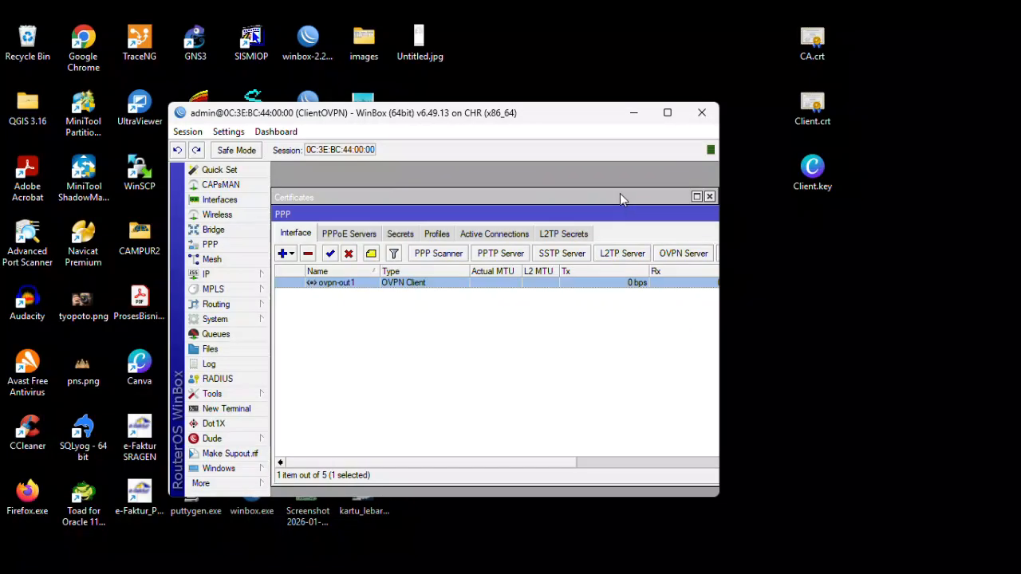
{"action": "left_click", "coordinate": [230, 319]}
{"action": "left_click", "coordinate": [319, 174]}
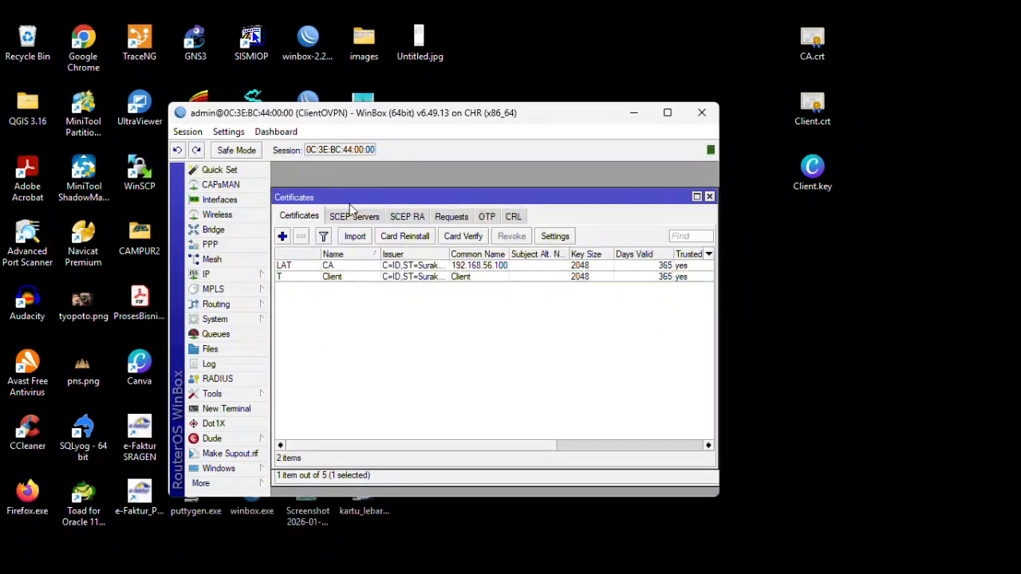
- Select the Client certificate and close the Import dialog without importing
{"action": "left_click", "coordinate": [333, 279]}
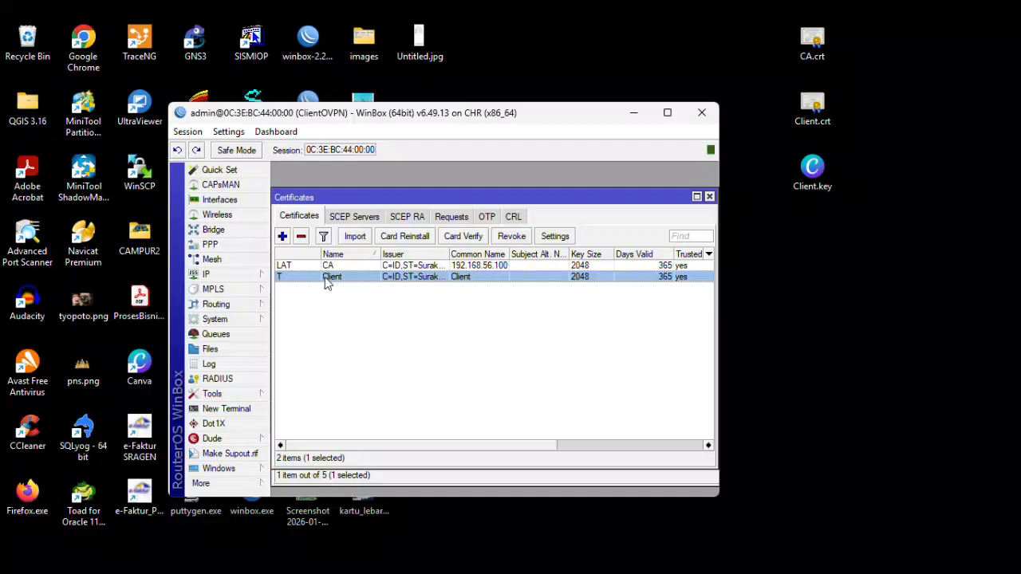
{"action": "left_click", "coordinate": [355, 236]}
{"action": "left_click", "coordinate": [508, 338]}
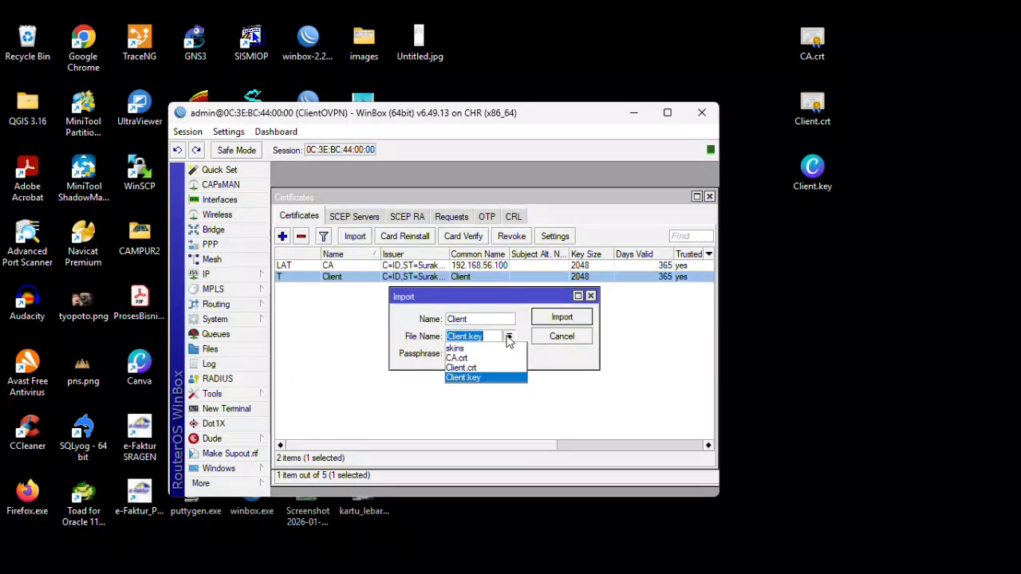
{"action": "left_click", "coordinate": [470, 377]}
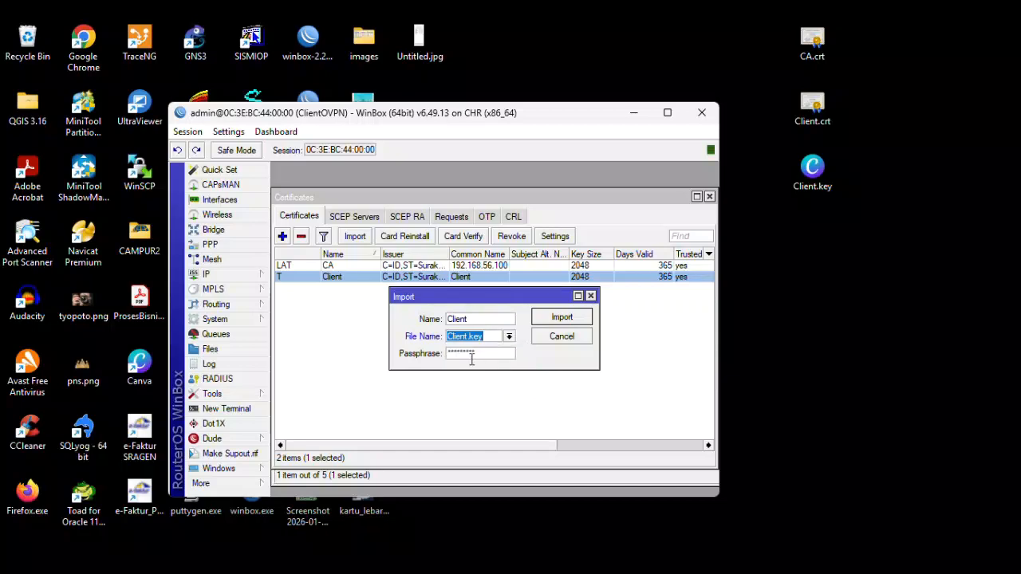
{"action": "left_click", "coordinate": [458, 318]}
{"action": "left_click", "coordinate": [591, 296]}
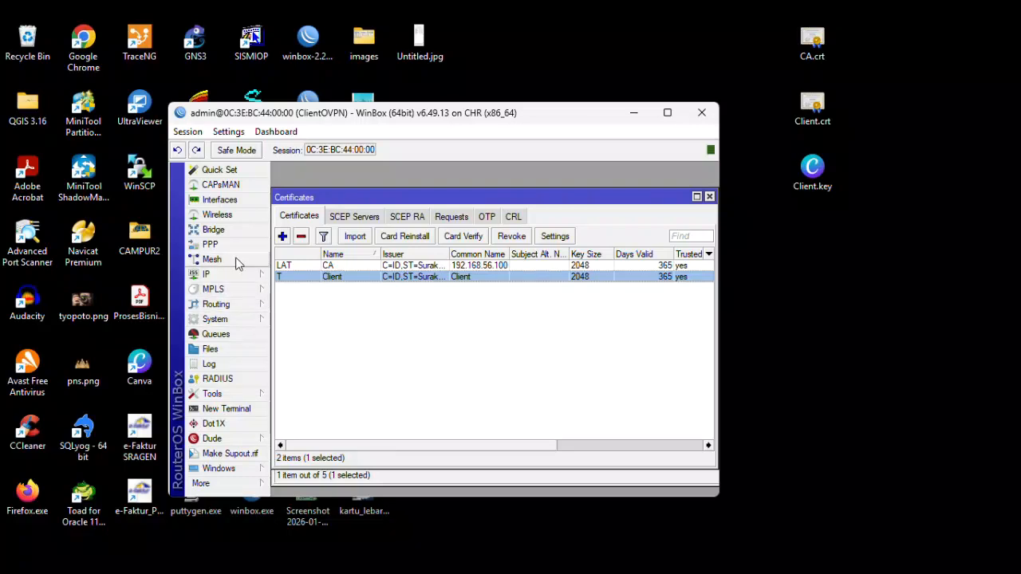
- Edit ovpn-out1 in PPP to use the Client certificate and save it
{"action": "left_click", "coordinate": [213, 244]}
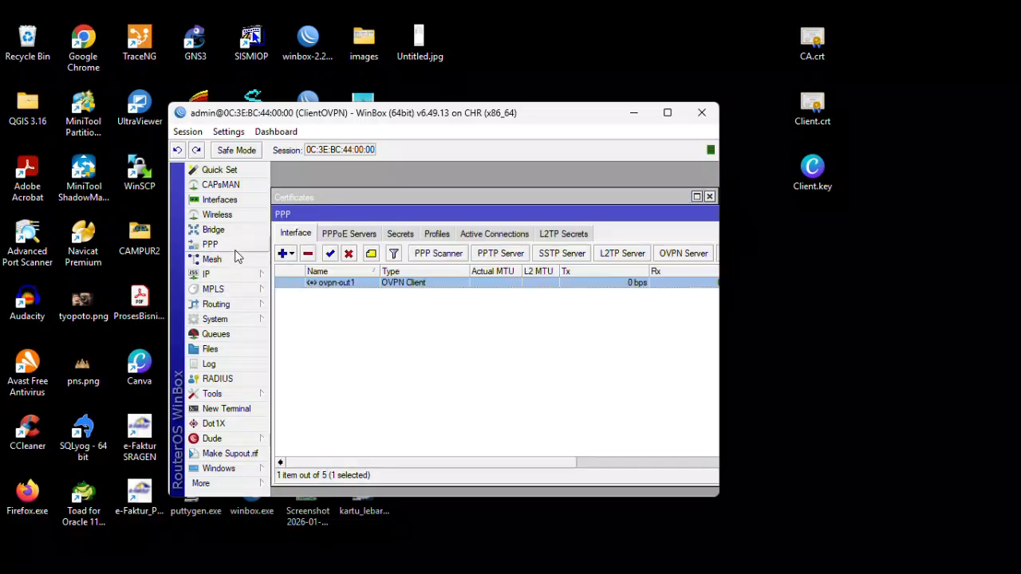
{"action": "double_click", "coordinate": [335, 286]}
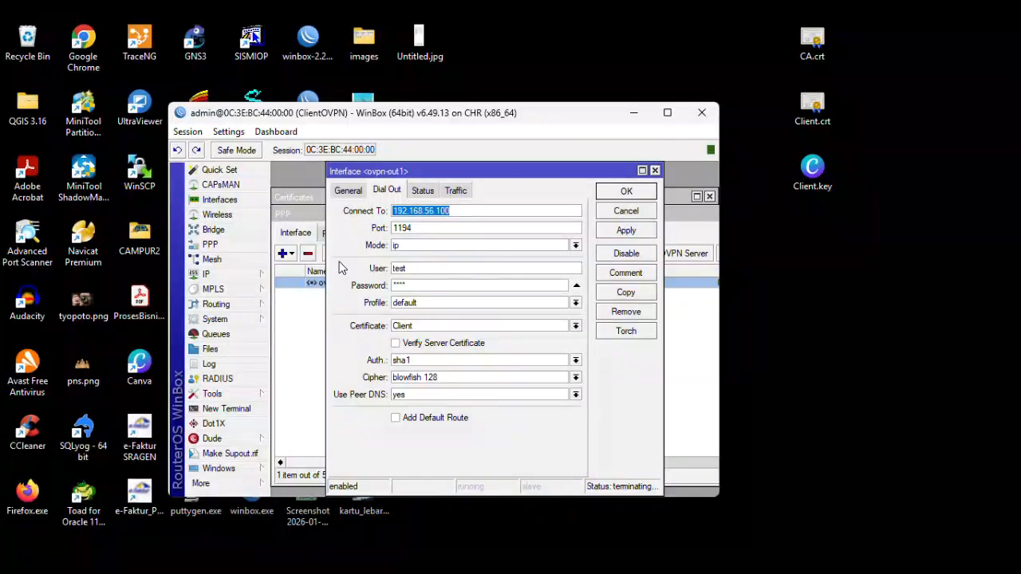
{"action": "left_click", "coordinate": [425, 327]}
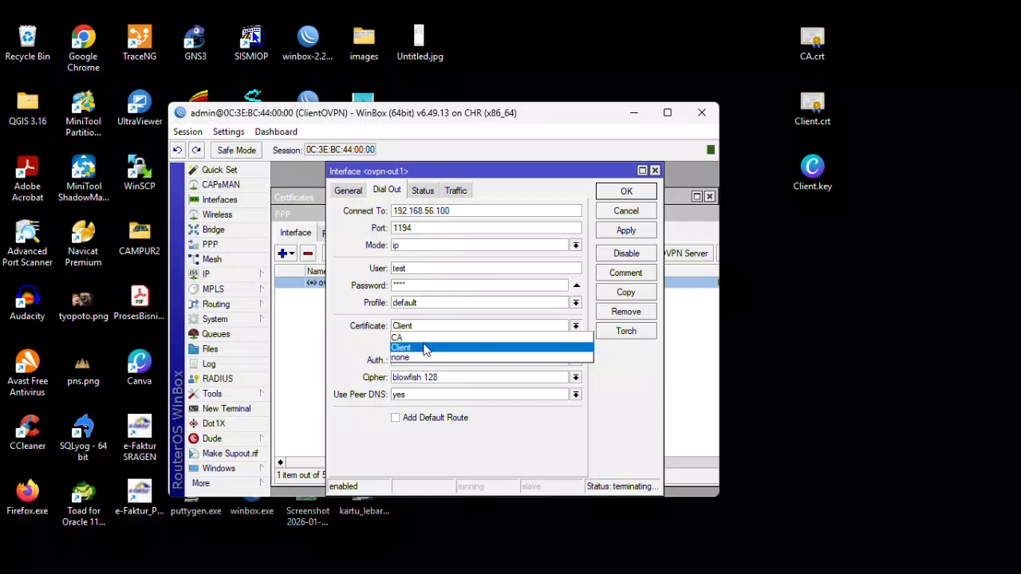
{"action": "left_click", "coordinate": [425, 348]}
{"action": "left_click", "coordinate": [618, 230]}
{"action": "left_click", "coordinate": [611, 192]}
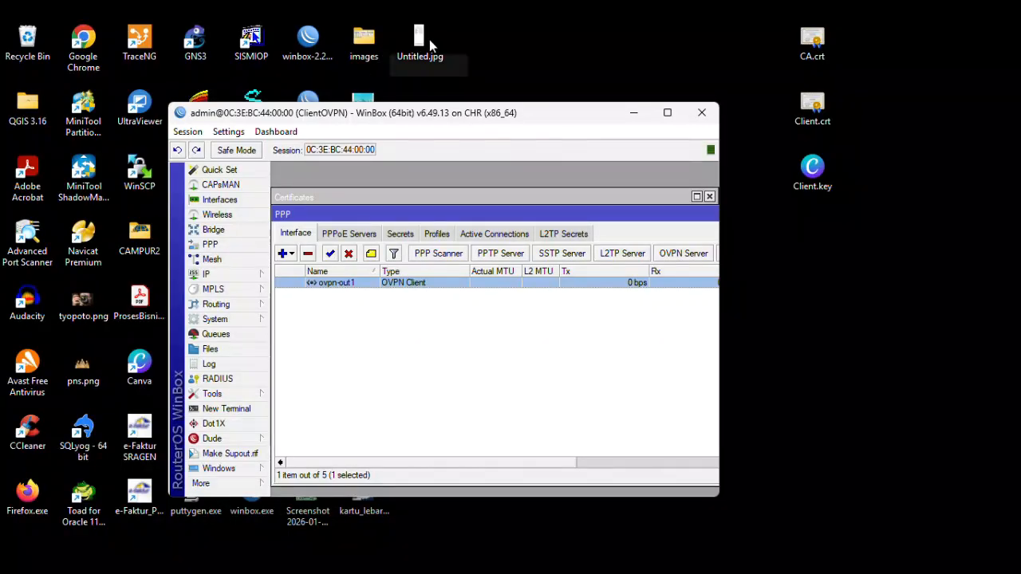
{"action": "left_click", "coordinate": [429, 50]}
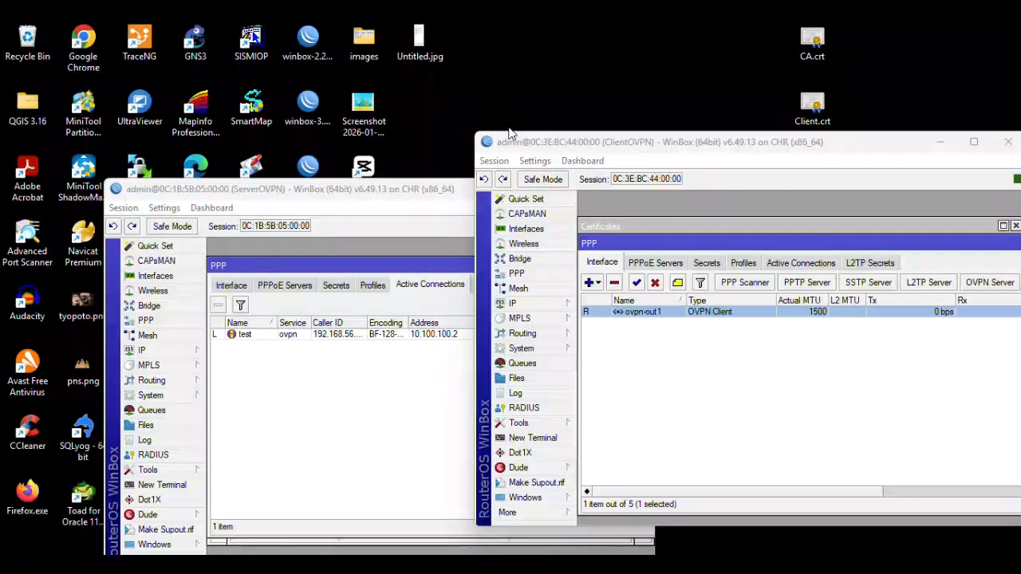
- Minimize both router windows, then restore and reposition the ServerOVPN window
{"action": "left_click", "coordinate": [594, 243]}
{"action": "left_click", "coordinate": [441, 191]}
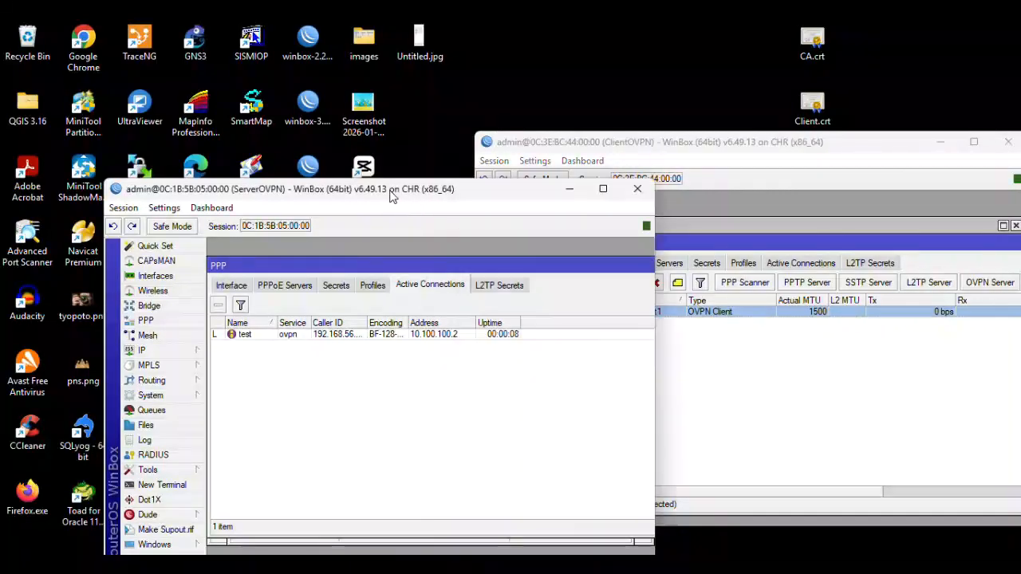
{"action": "left_click", "coordinate": [941, 142]}
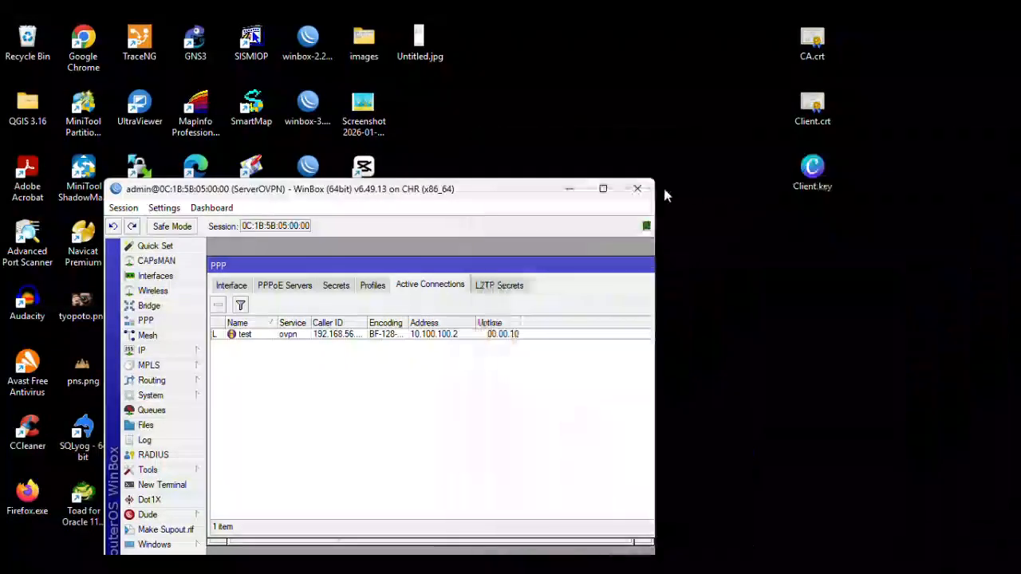
{"action": "left_click", "coordinate": [570, 189]}
{"action": "mouse_move", "coordinate": [733, 571]}
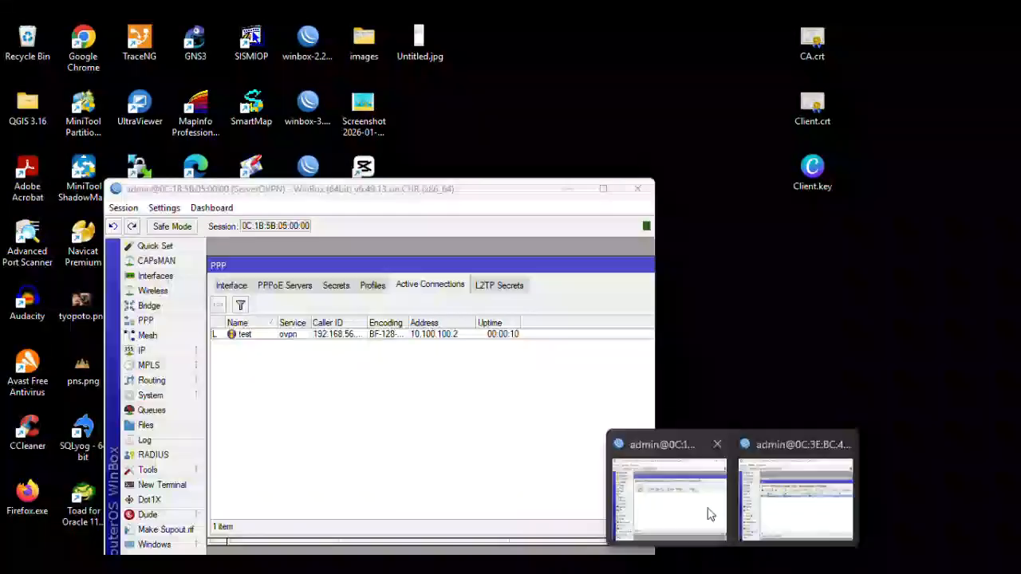
{"action": "left_click", "coordinate": [702, 507]}
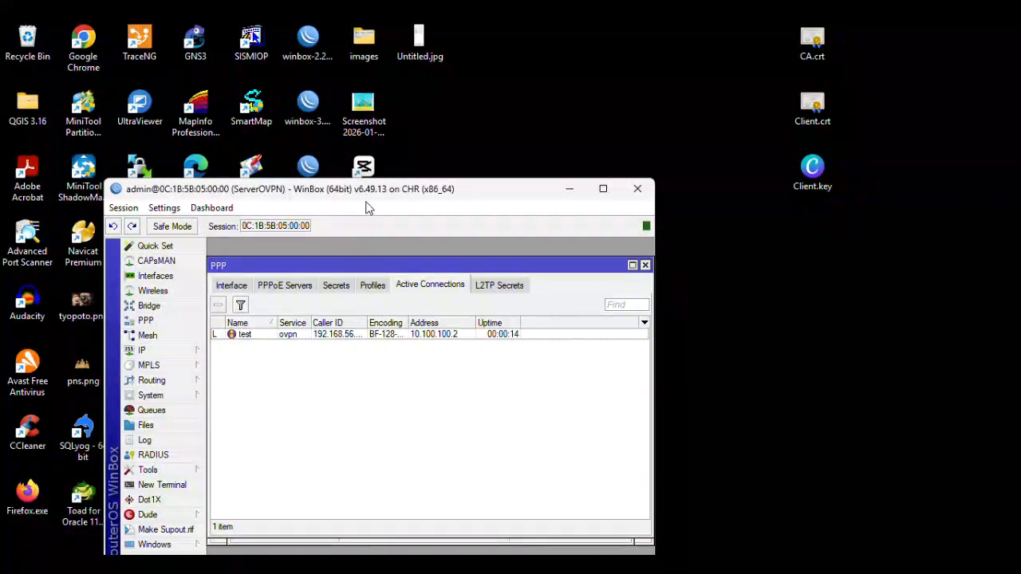
{"action": "left_click_drag", "start_coordinate": [403, 196], "coordinate": [694, 106]}
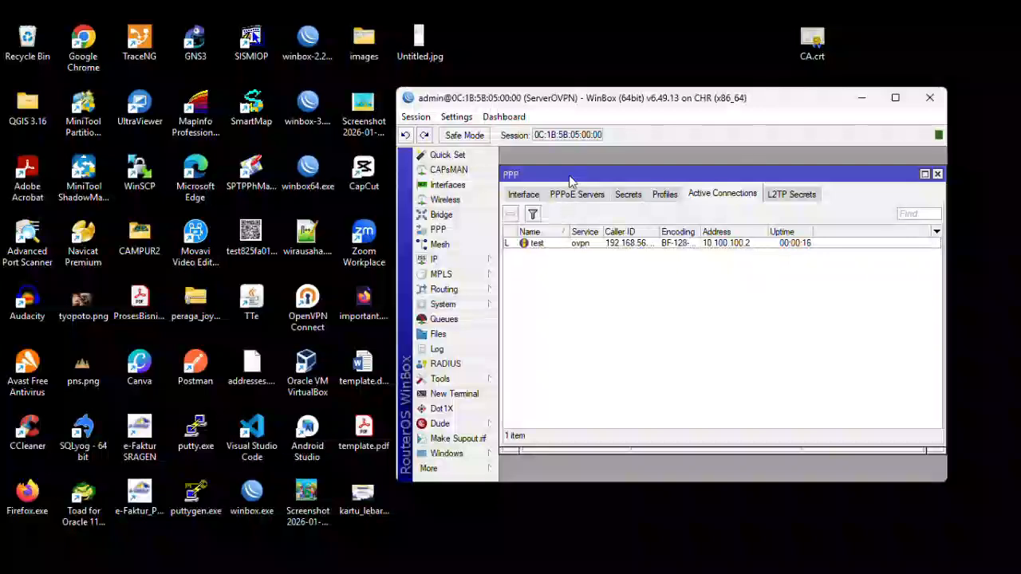
- Check ServerOVPN's PPP Profiles, Interface and Active Connections tabs for the test session
{"action": "left_click", "coordinate": [674, 195]}
{"action": "left_click", "coordinate": [697, 194]}
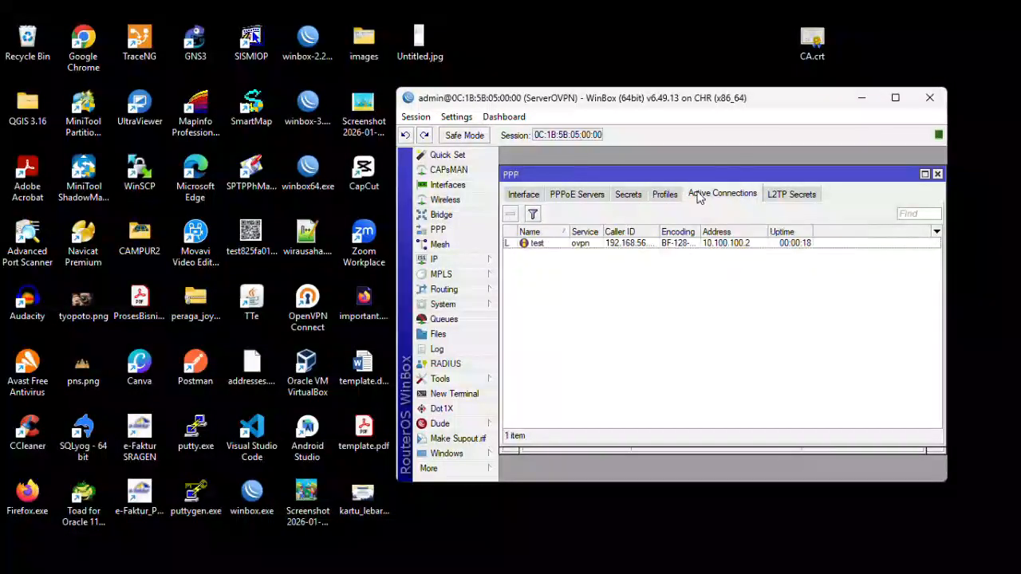
{"action": "left_click", "coordinate": [546, 245]}
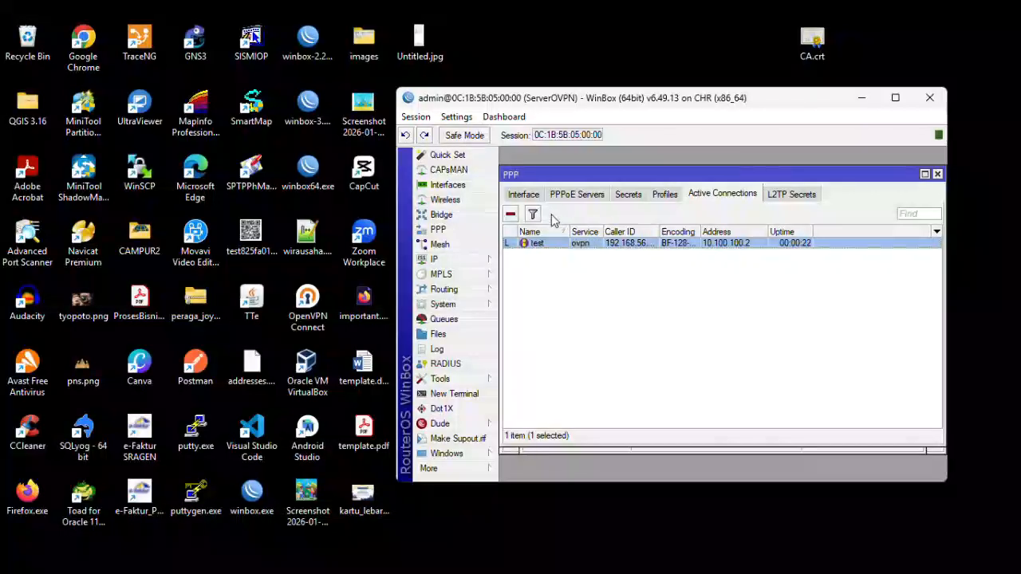
{"action": "left_click", "coordinate": [524, 194]}
{"action": "left_click", "coordinate": [552, 245]}
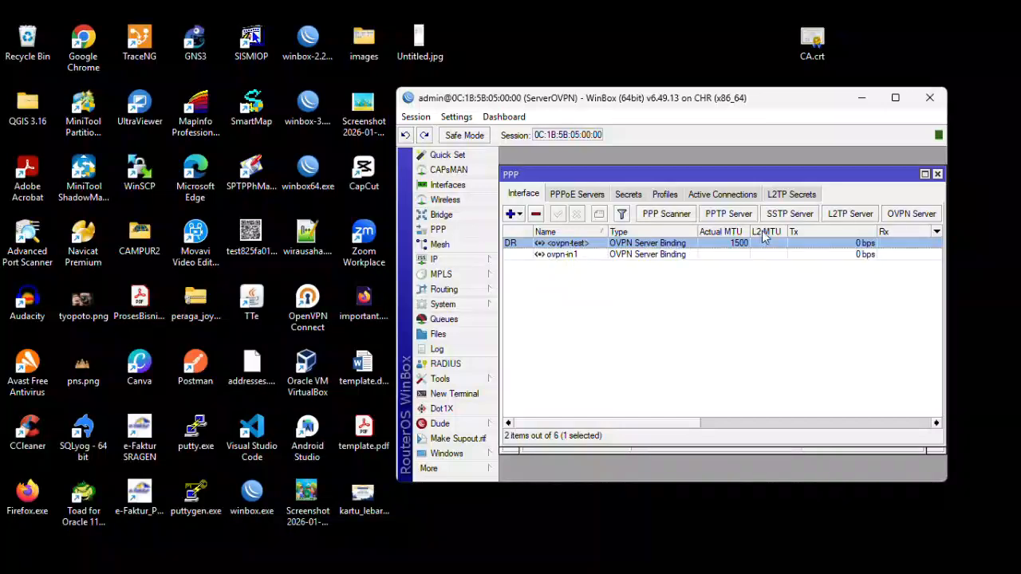
{"action": "left_click", "coordinate": [566, 257]}
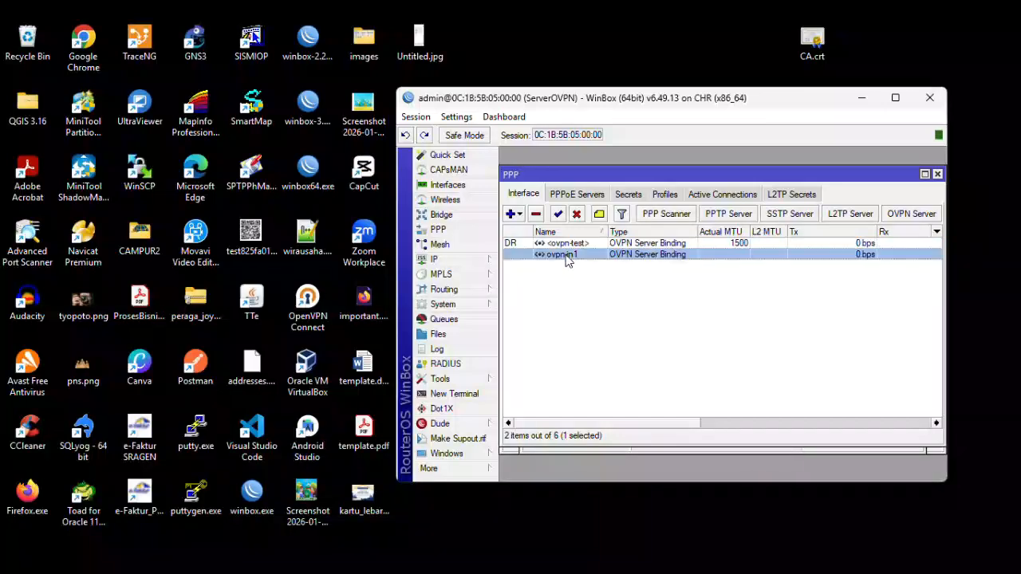
{"action": "left_click", "coordinate": [734, 199]}
{"action": "left_click", "coordinate": [667, 294]}
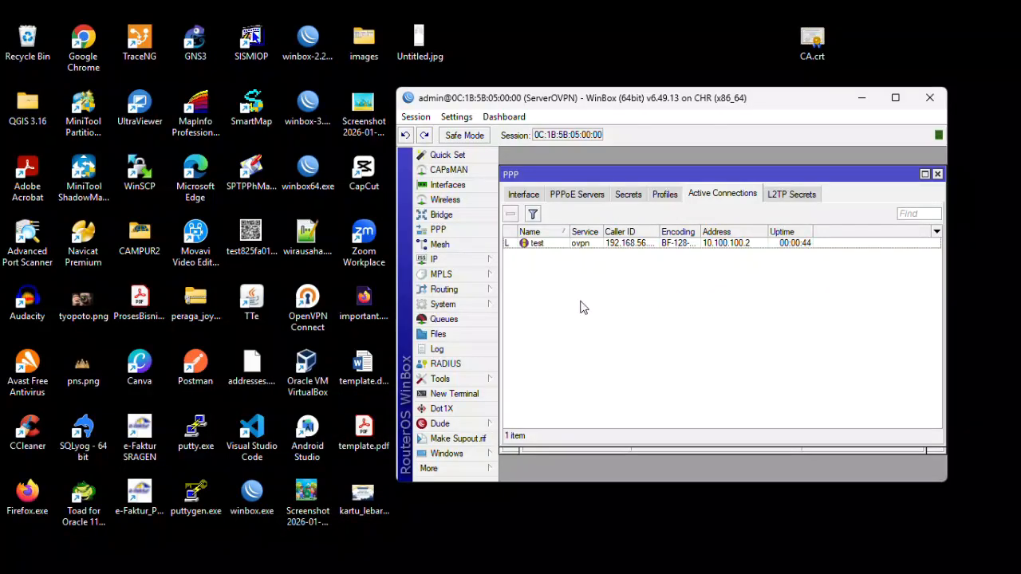
{"action": "left_click", "coordinate": [480, 261]}
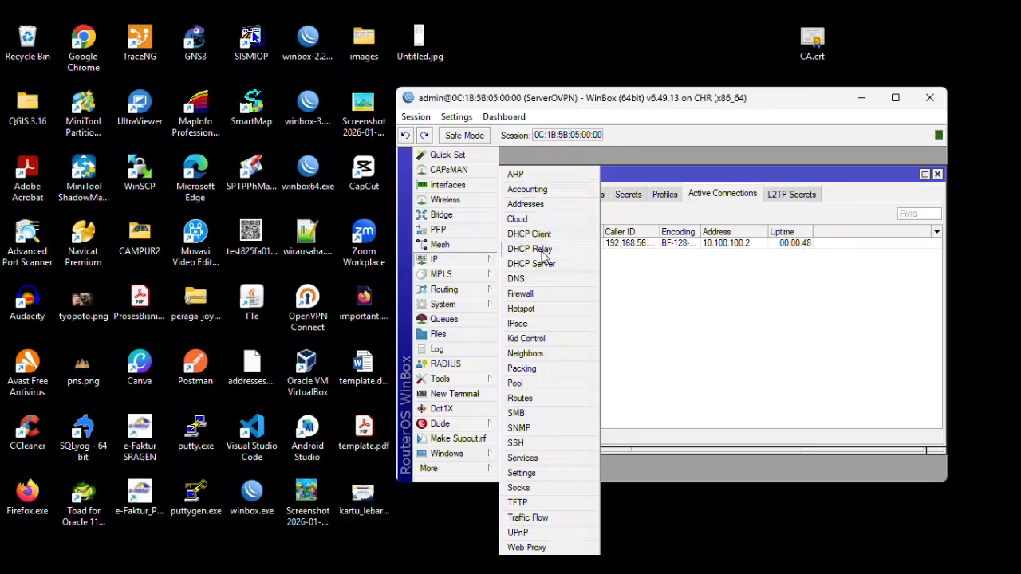
- Add a ServerOVPN static route to 192.168.2.0/24 via ovpn-in1 with distance 1
{"action": "left_click", "coordinate": [546, 400]}
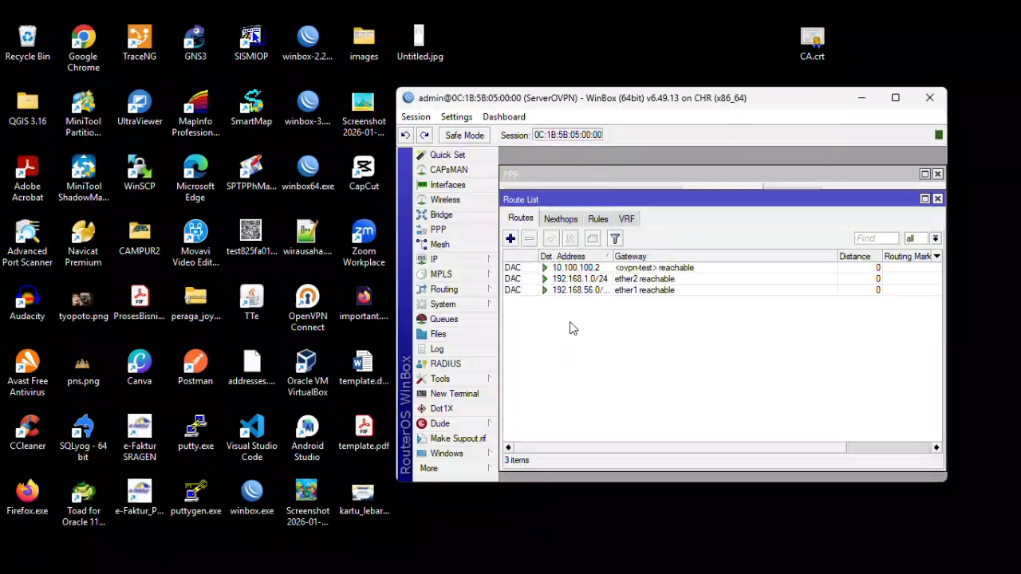
{"action": "left_click", "coordinate": [511, 239]}
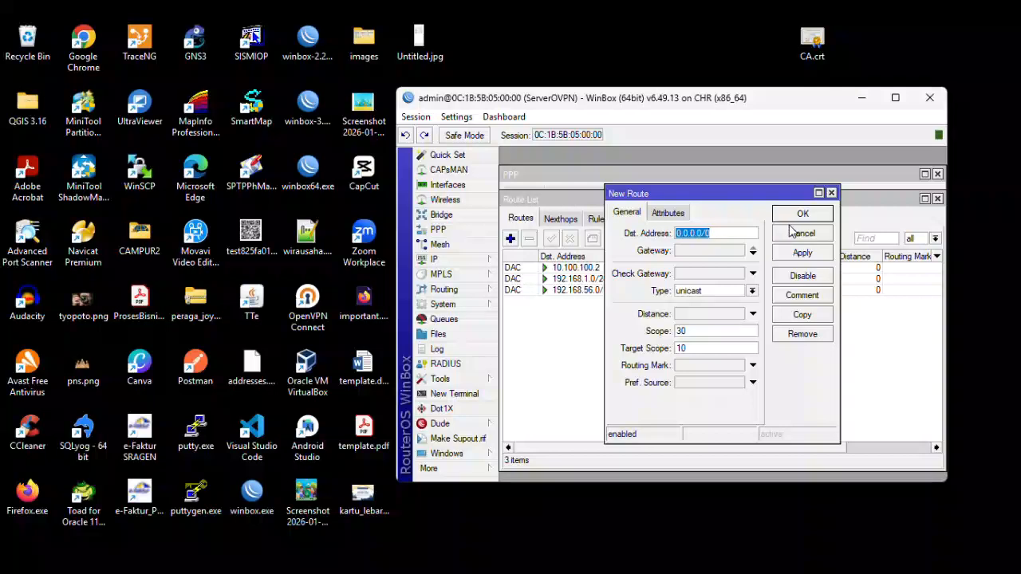
{"action": "type", "text": "192."}
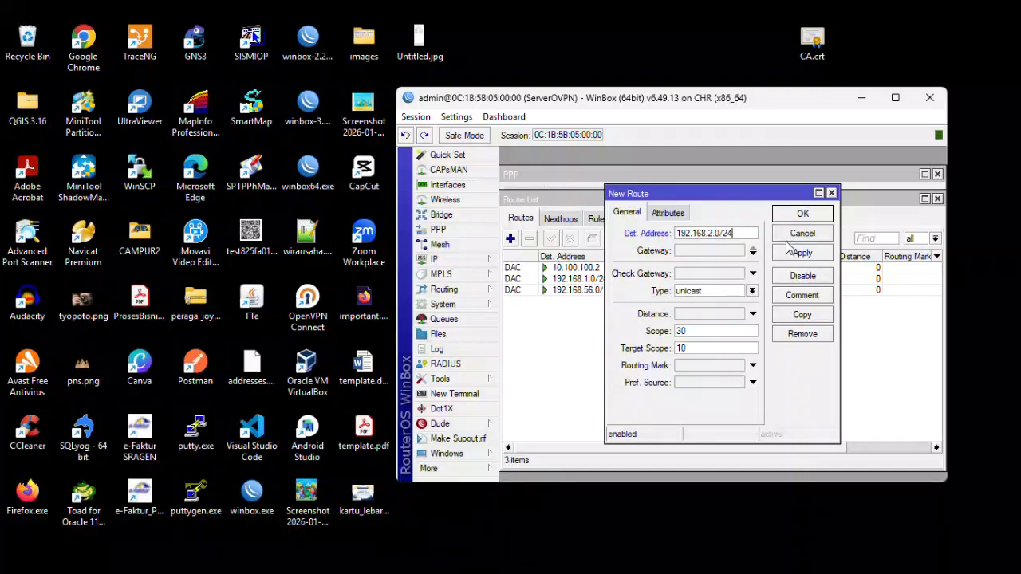
{"action": "left_click", "coordinate": [752, 250]}
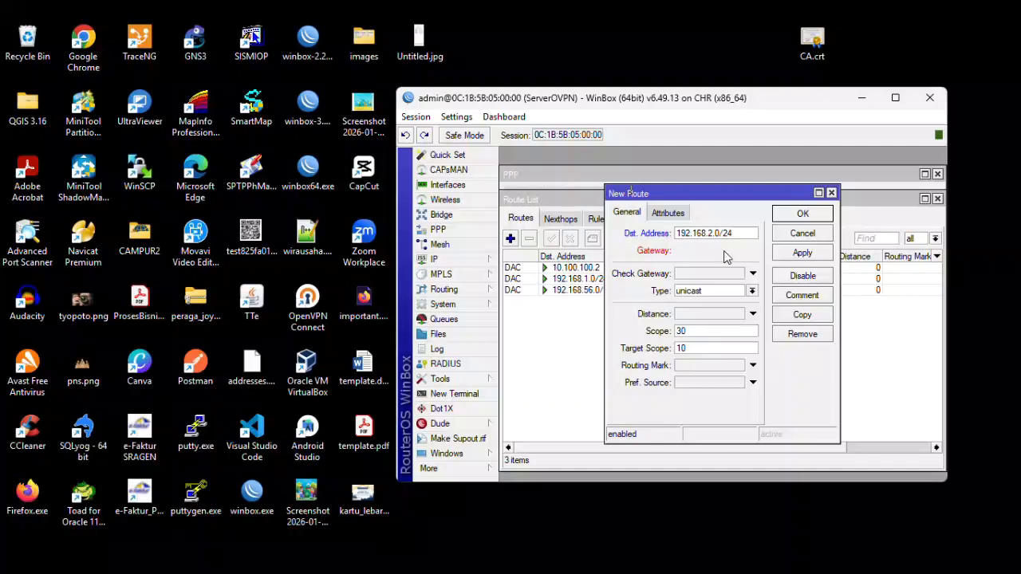
{"action": "left_click", "coordinate": [712, 251]}
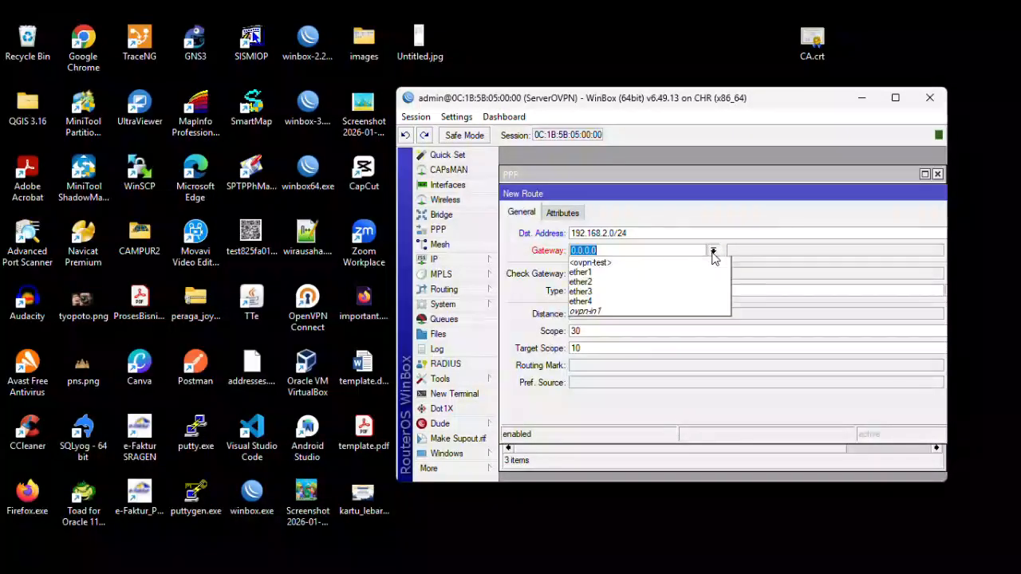
{"action": "left_click", "coordinate": [642, 311]}
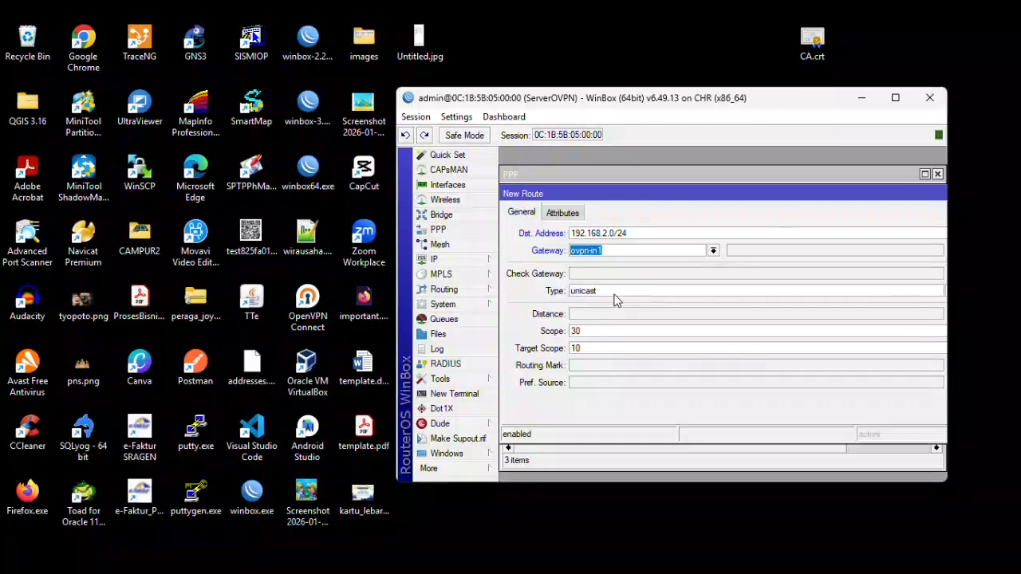
{"action": "left_click", "coordinate": [603, 317]}
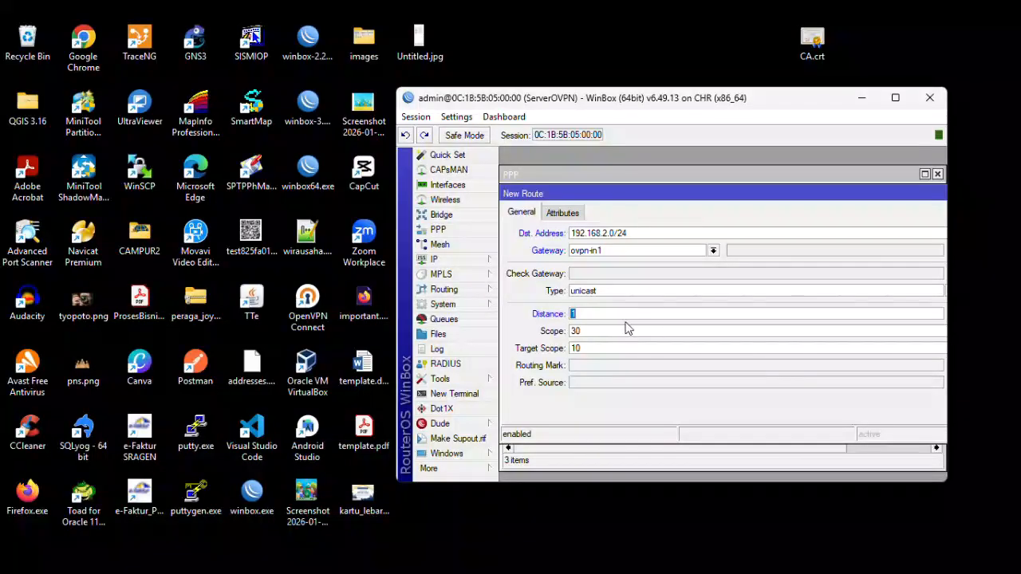
{"action": "left_click_drag", "start_coordinate": [758, 196], "coordinate": [626, 203]}
{"action": "left_click", "coordinate": [869, 260]}
{"action": "left_click", "coordinate": [871, 222]}
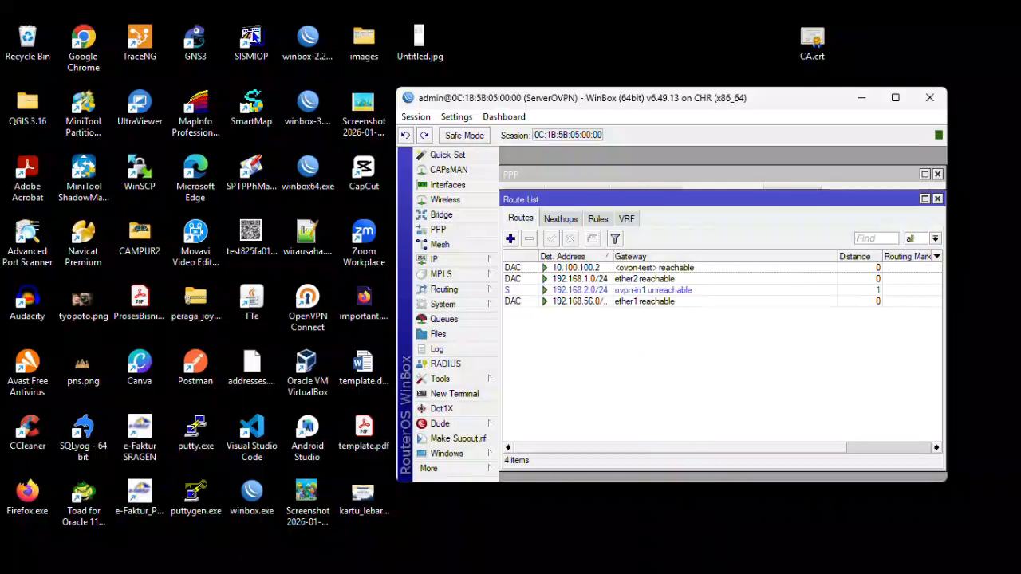
- Bring up the ClientOVPN window and open its IP > Routes list
{"action": "mouse_move", "coordinate": [750, 570]}
{"action": "left_click", "coordinate": [765, 518]}
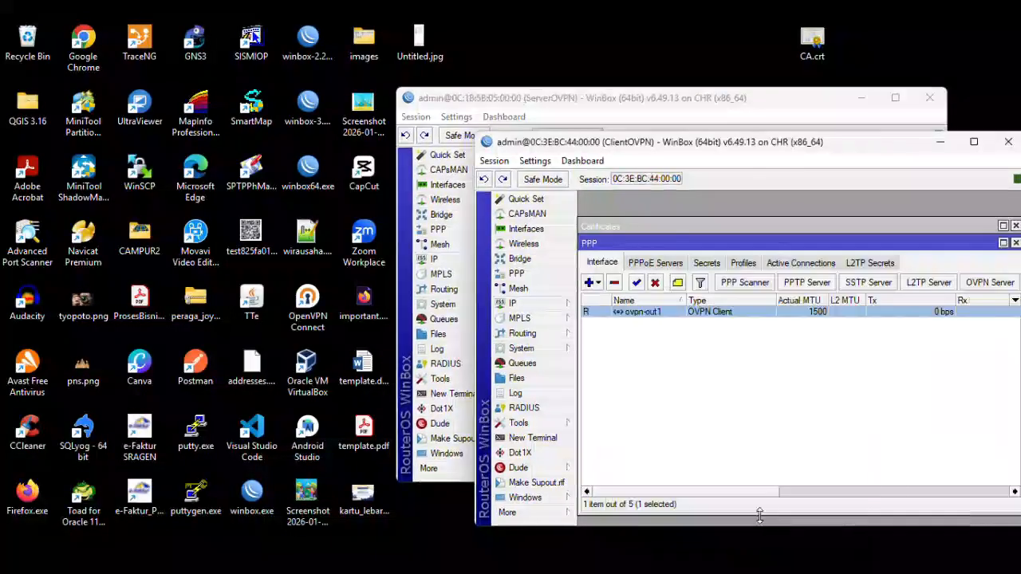
{"action": "left_click_drag", "start_coordinate": [703, 146], "coordinate": [587, 133]}
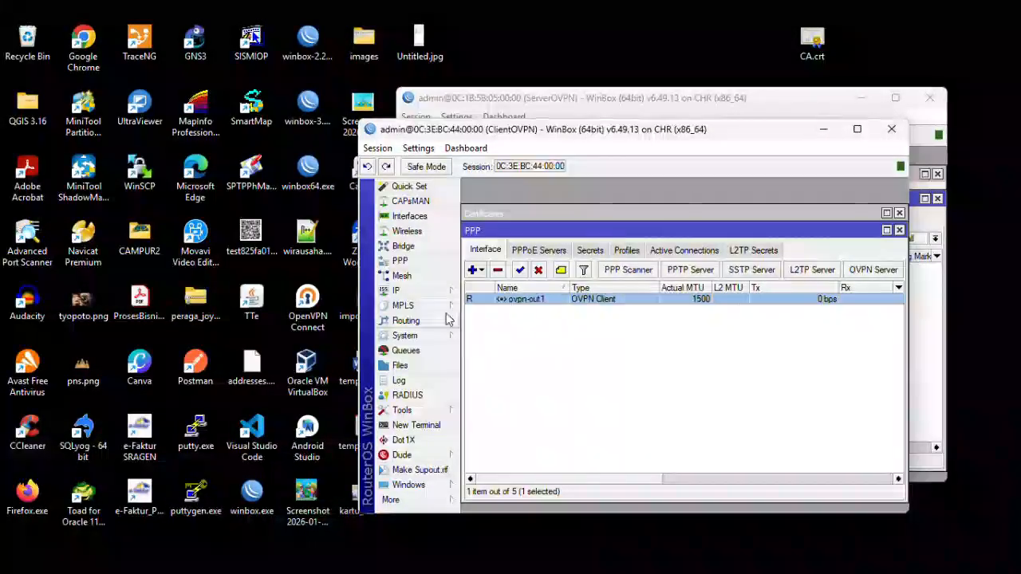
{"action": "left_click", "coordinate": [431, 290]}
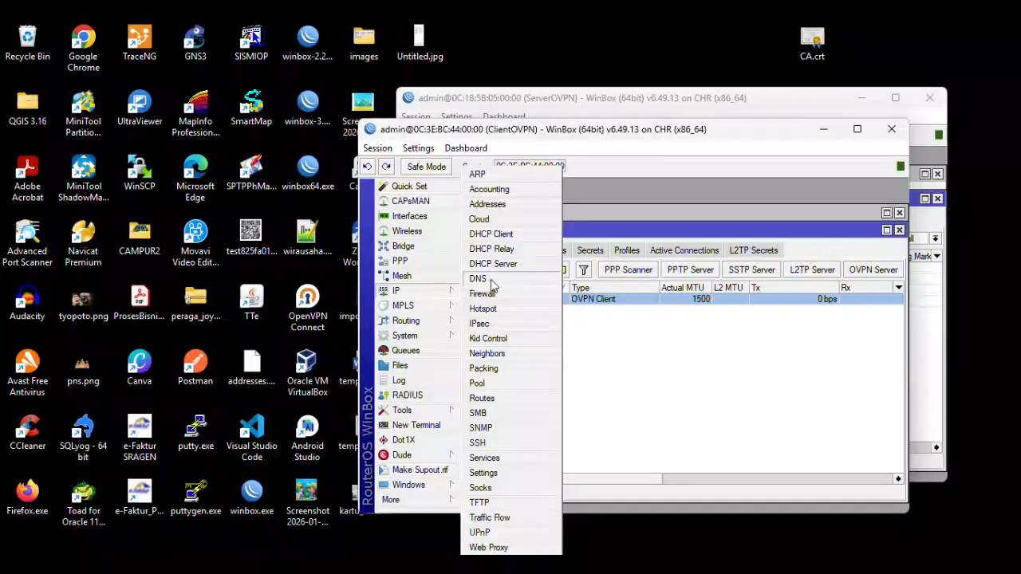
{"action": "left_click", "coordinate": [514, 397]}
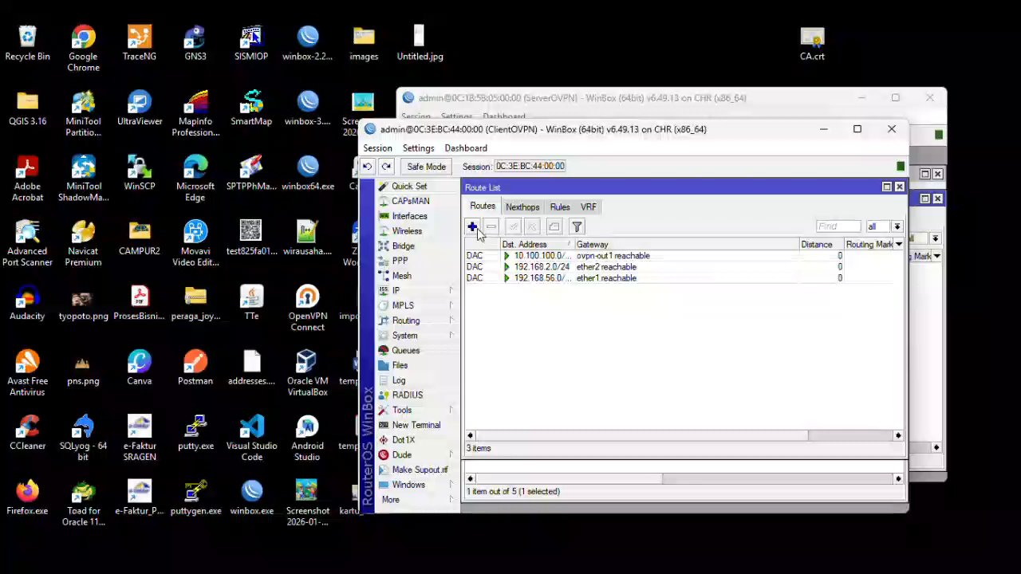
- Add a static route to 192.168.1.0/24 via ovpn-out1 with distance 1
{"action": "left_click", "coordinate": [472, 227]}
{"action": "type", "text": "192.168.1"}
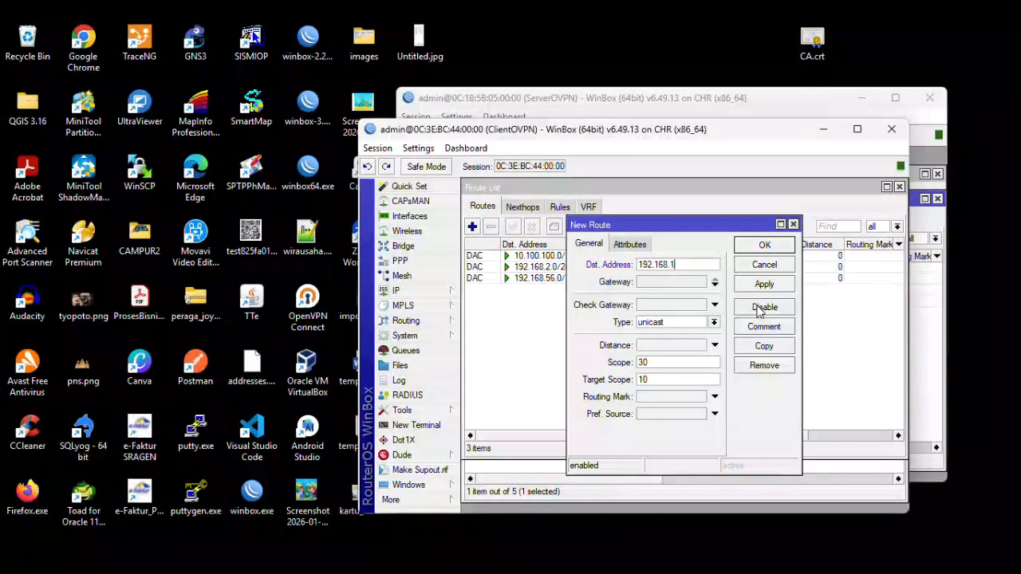
{"action": "type", "text": ".0/24"}
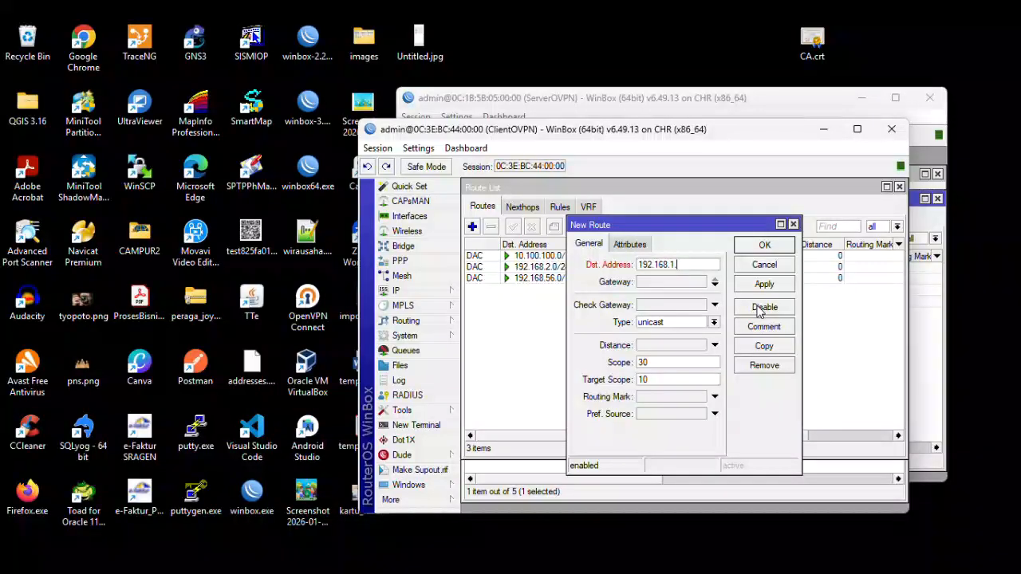
{"action": "left_click", "coordinate": [715, 282]}
{"action": "left_click", "coordinate": [733, 284]}
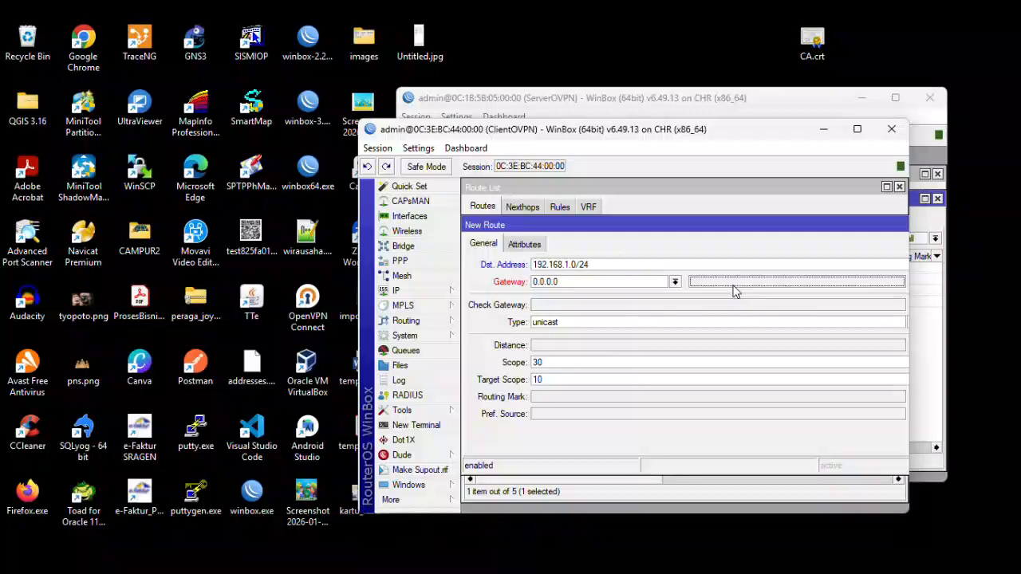
{"action": "left_click", "coordinate": [674, 282]}
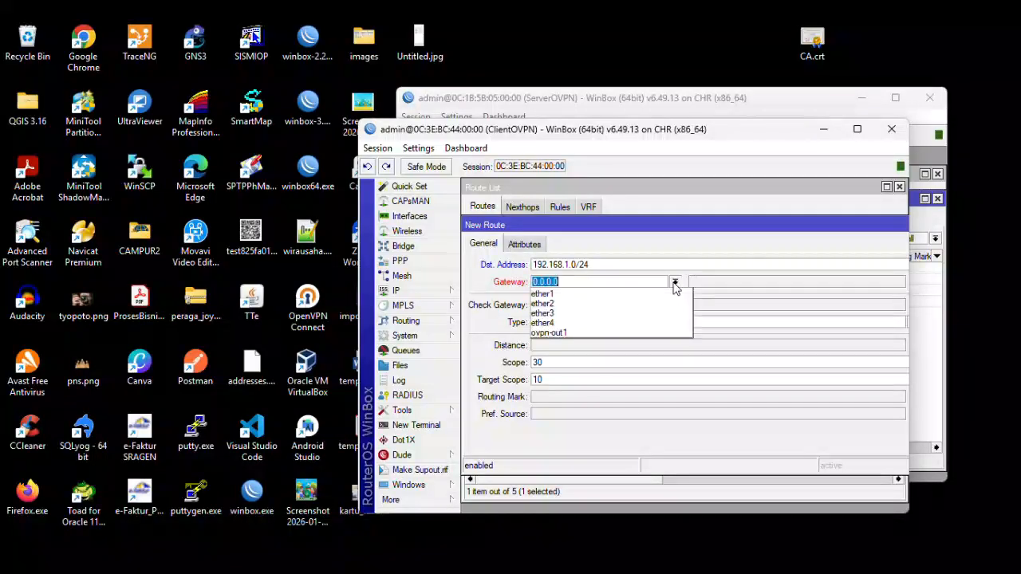
{"action": "left_click", "coordinate": [603, 333]}
{"action": "left_click", "coordinate": [566, 347]}
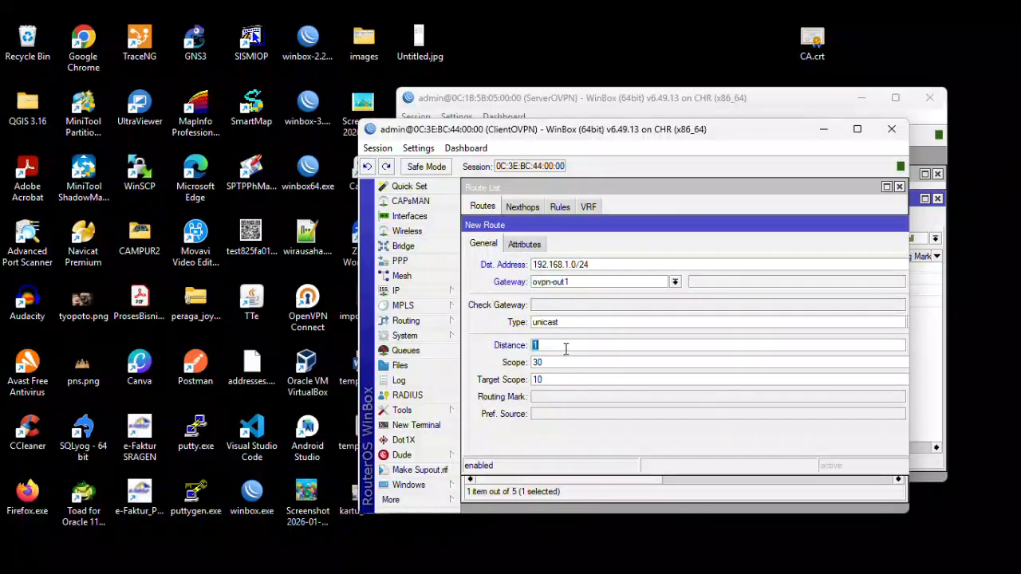
{"action": "left_click_drag", "start_coordinate": [786, 226], "coordinate": [659, 227]}
{"action": "left_click", "coordinate": [827, 288]}
{"action": "left_click", "coordinate": [830, 247]}
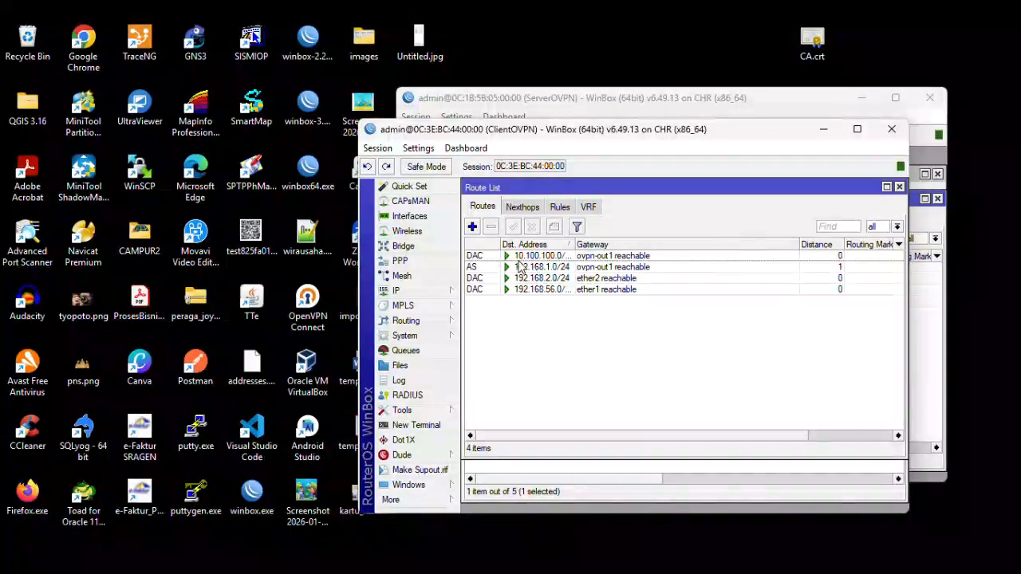
{"action": "left_click", "coordinate": [483, 267]}
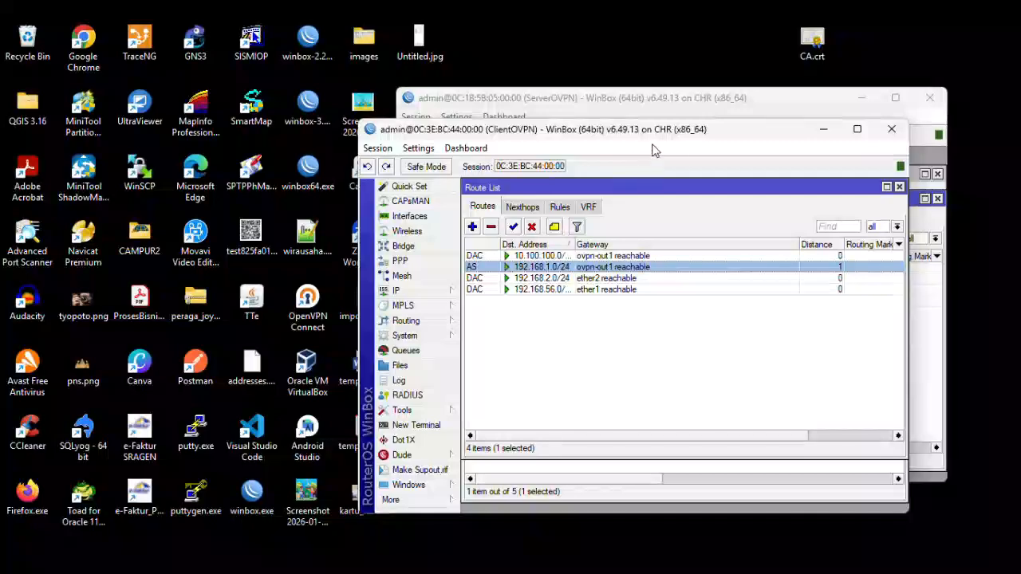
- Change the 192.168.2.0/24 route's gateway to ovpn-test, then minimize WinBox to show GNS3
{"action": "left_click", "coordinate": [823, 130]}
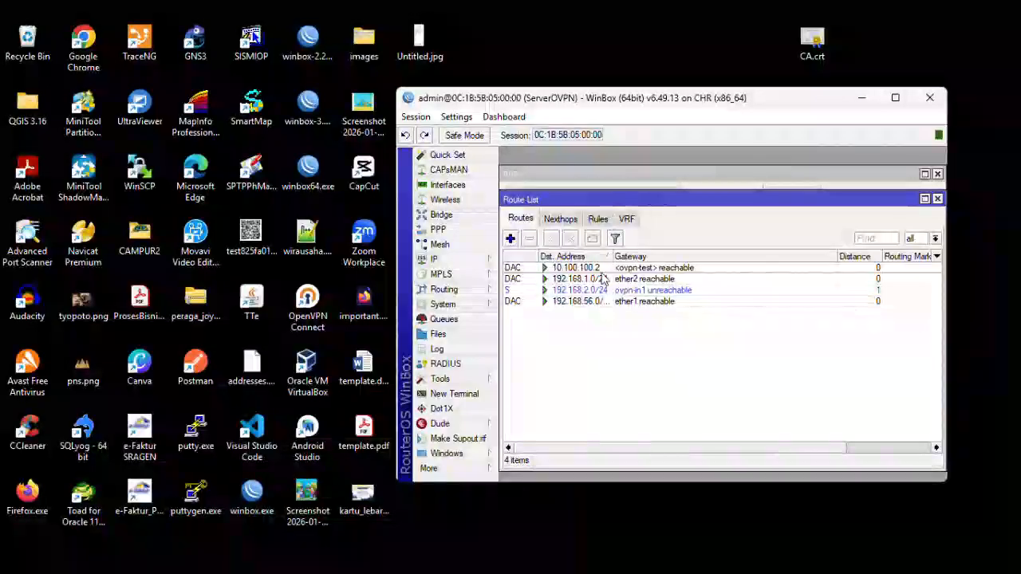
{"action": "left_click", "coordinate": [653, 291]}
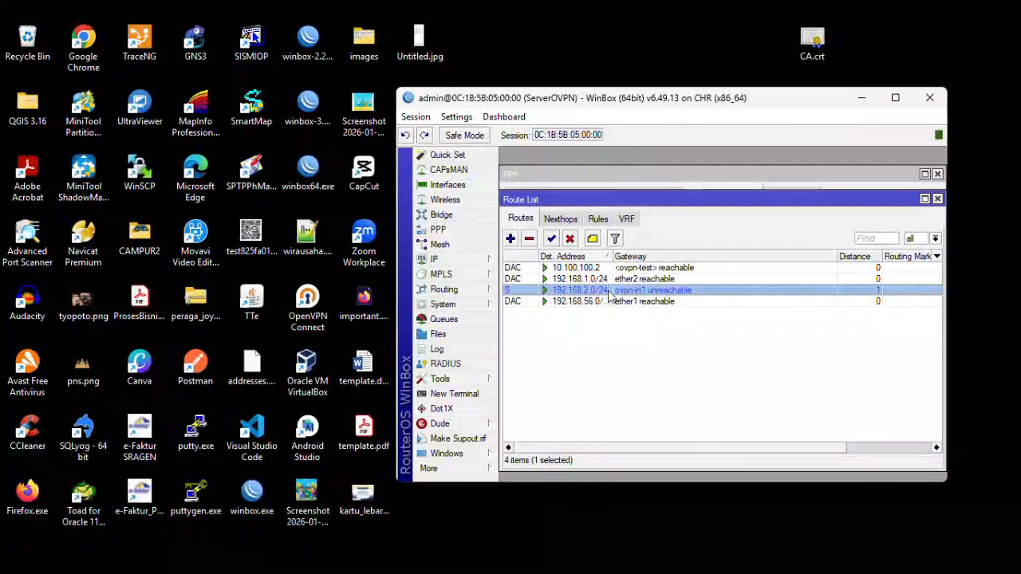
{"action": "double_click", "coordinate": [608, 291]}
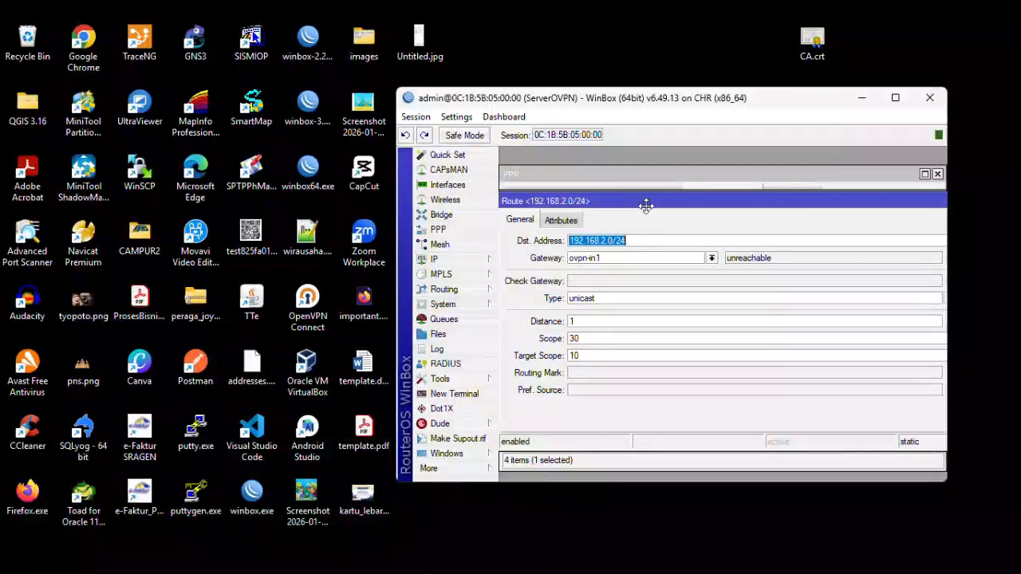
{"action": "left_click", "coordinate": [683, 258]}
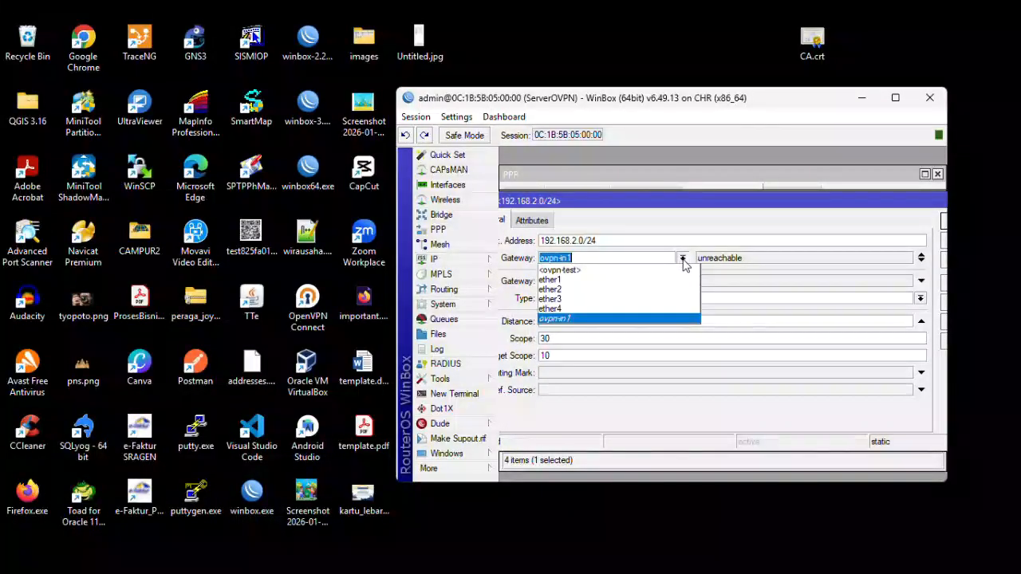
{"action": "left_click", "coordinate": [638, 270]}
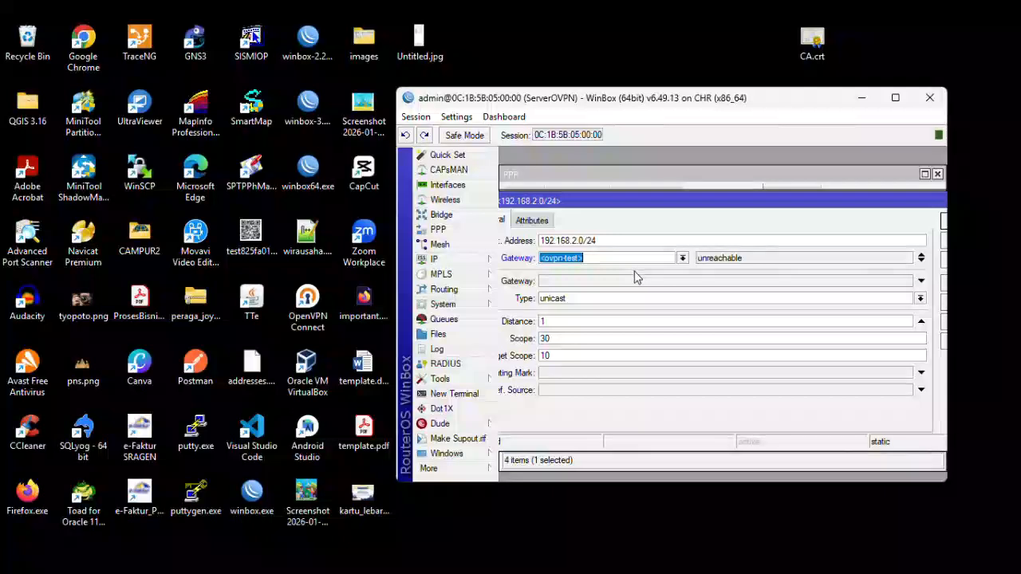
{"action": "left_click_drag", "start_coordinate": [622, 201], "coordinate": [585, 200]}
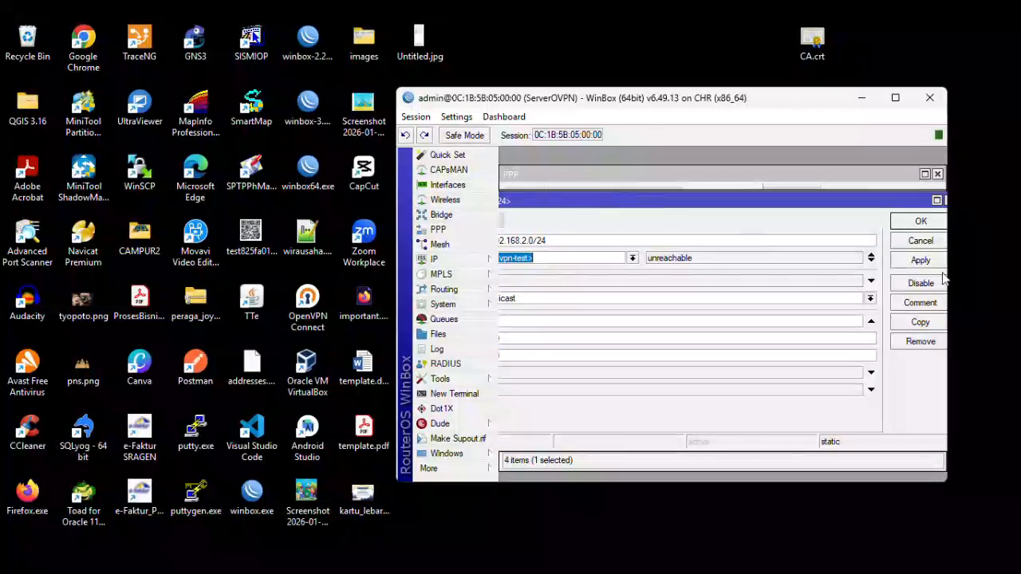
{"action": "left_click", "coordinate": [921, 262]}
{"action": "left_click", "coordinate": [920, 221]}
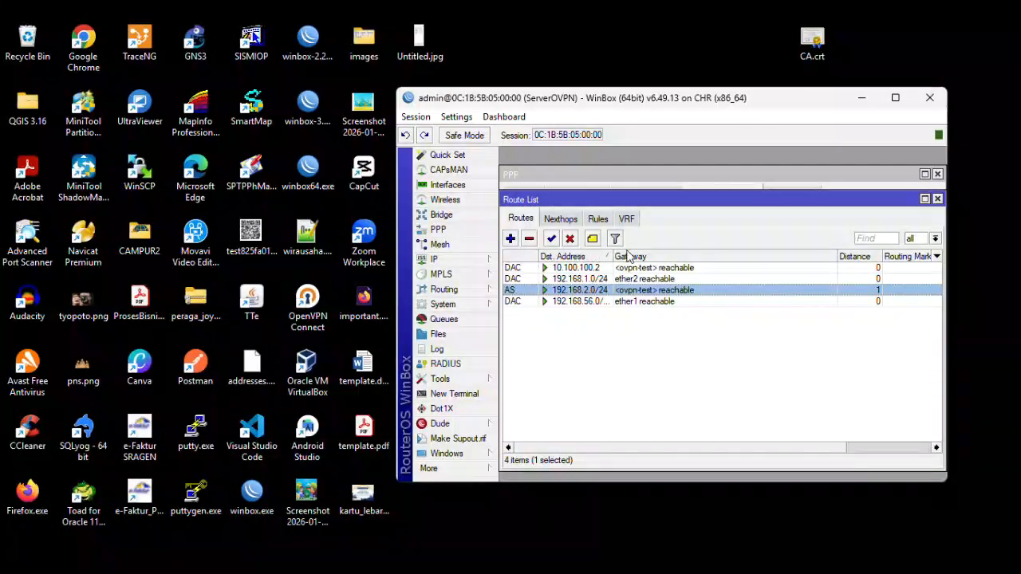
{"action": "left_click", "coordinate": [861, 98]}
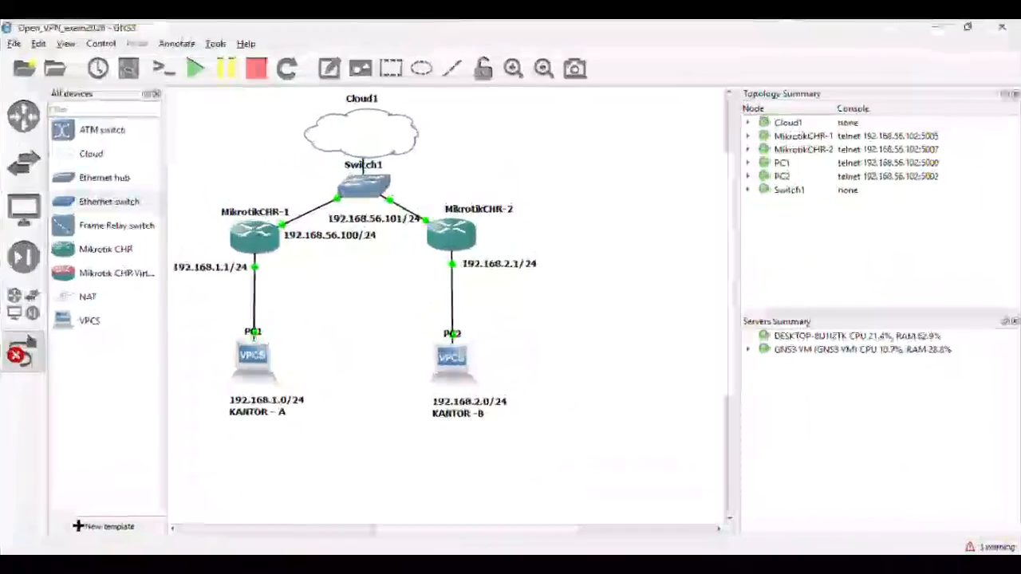
- Ping 192.168.2.2 from the PC1 console
{"action": "left_click", "coordinate": [22, 351]}
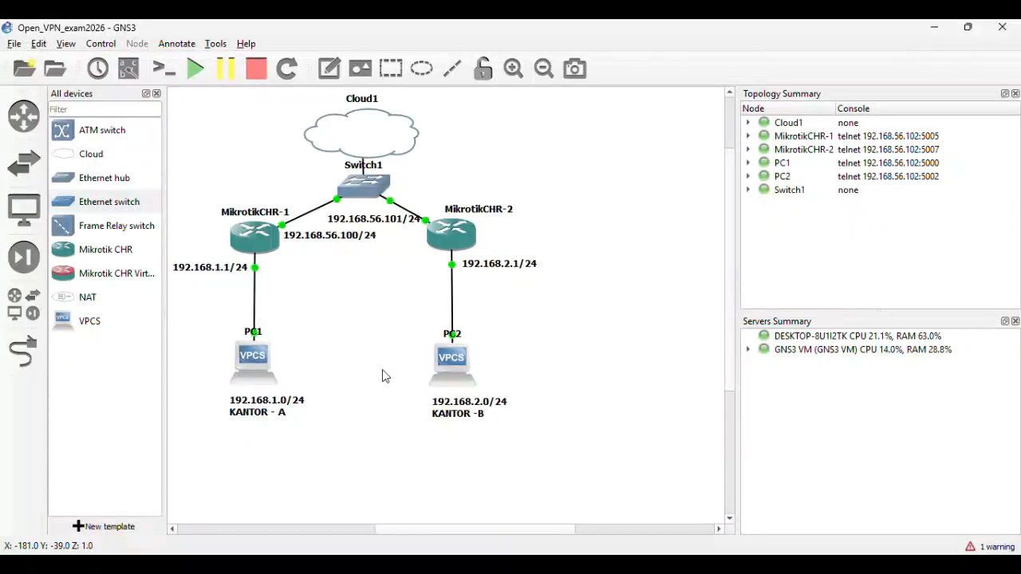
{"action": "left_click", "coordinate": [256, 368]}
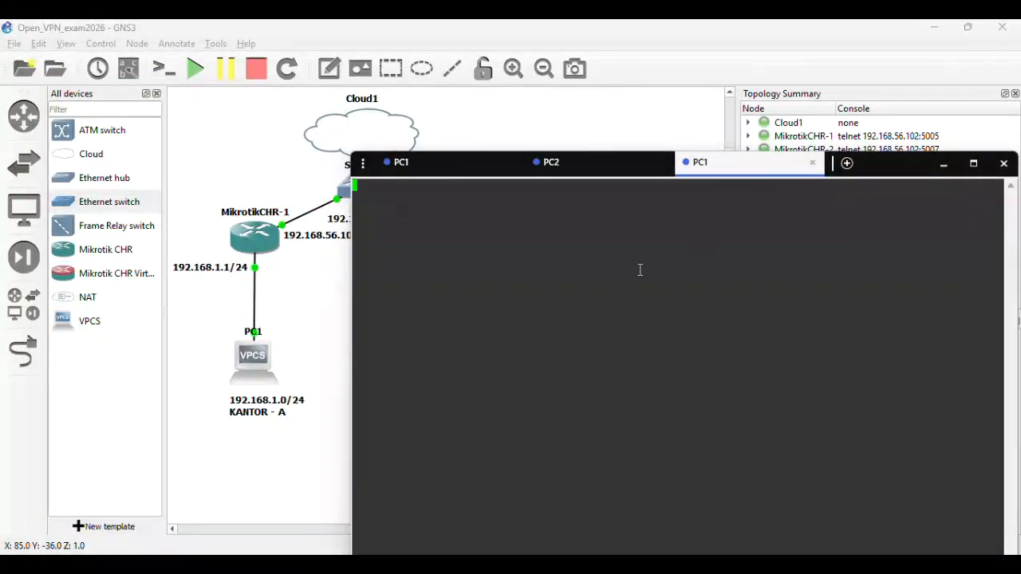
{"action": "key", "text": "Return"}
{"action": "type", "text": "ping 192."}
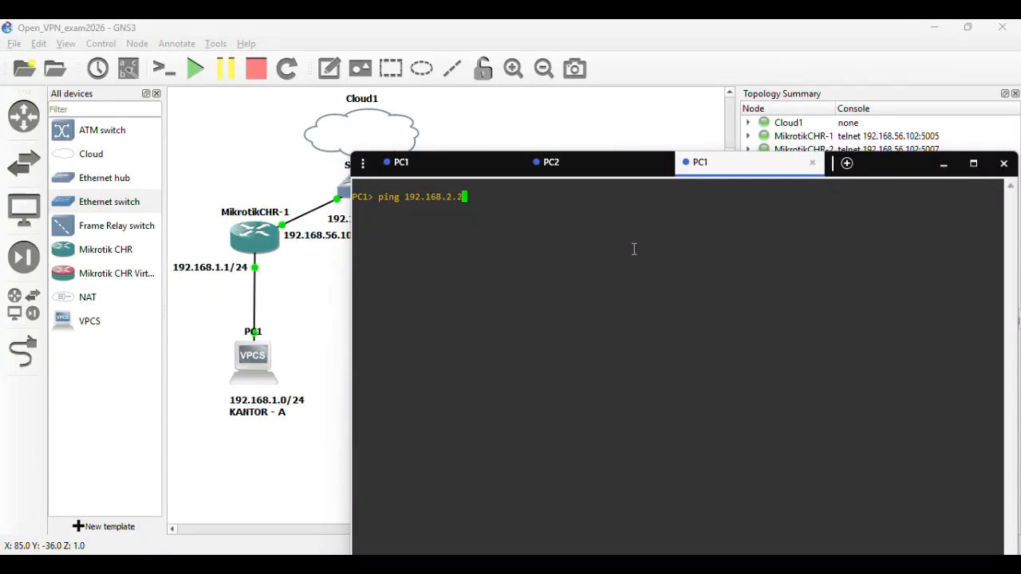
{"action": "type", "text": "168.2.2"}
{"action": "key", "text": "Return"}
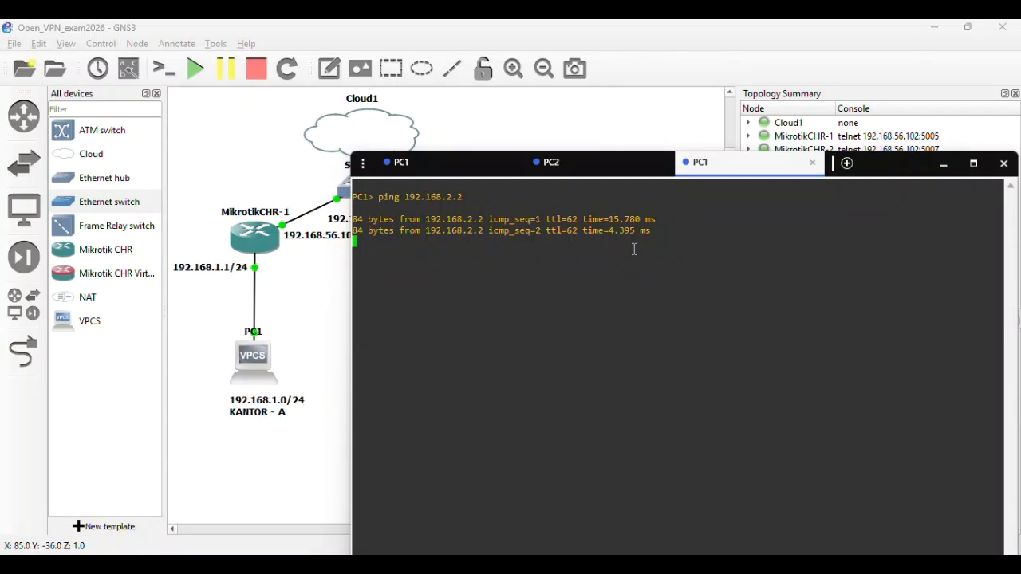
- Ping 192.168.1.2 from PC2, check the five replies, and return to the topology
{"action": "left_click", "coordinate": [606, 175]}
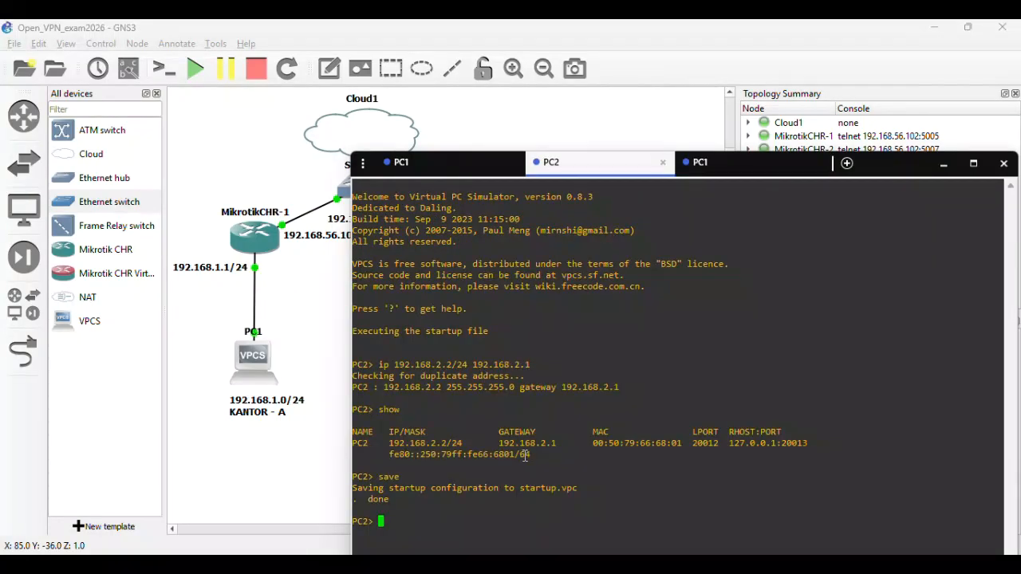
{"action": "type", "text": "ping 192.168.1.2"}
{"action": "key", "text": "Return"}
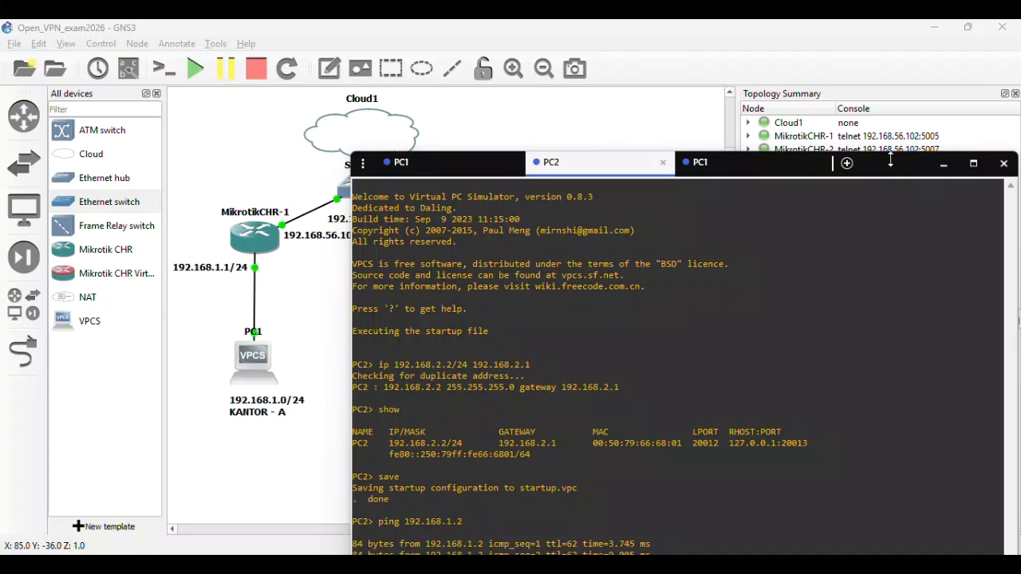
{"action": "left_click_drag", "start_coordinate": [890, 160], "coordinate": [894, 100]}
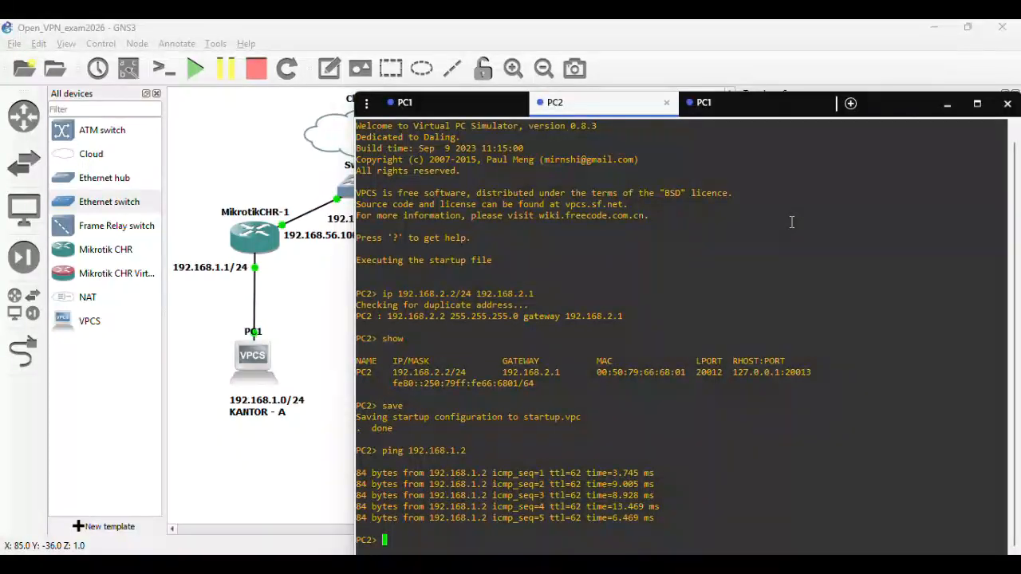
{"action": "left_click", "coordinate": [947, 104]}
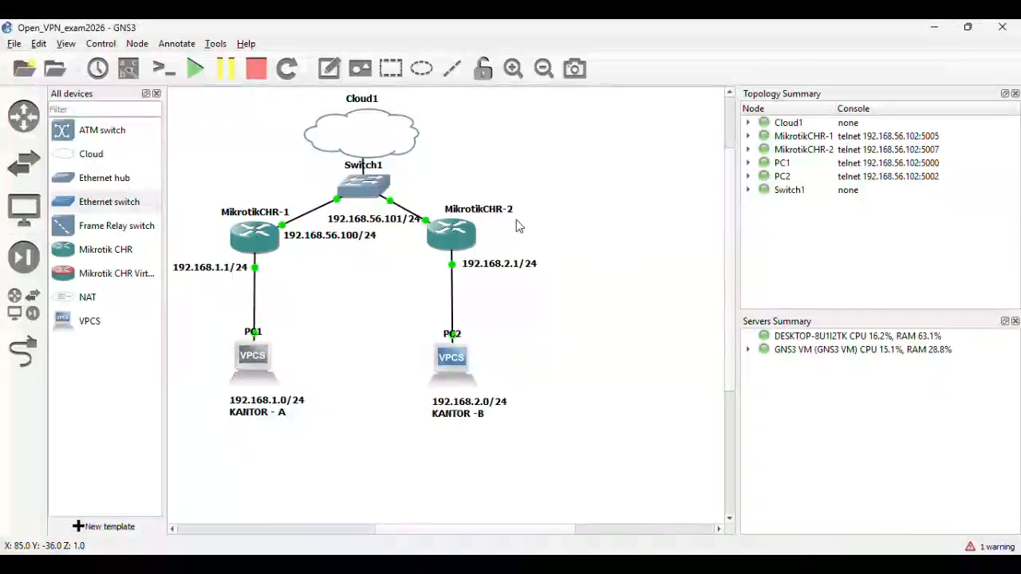
- Draw a line between PC1 and PC2
{"action": "left_click", "coordinate": [458, 79]}
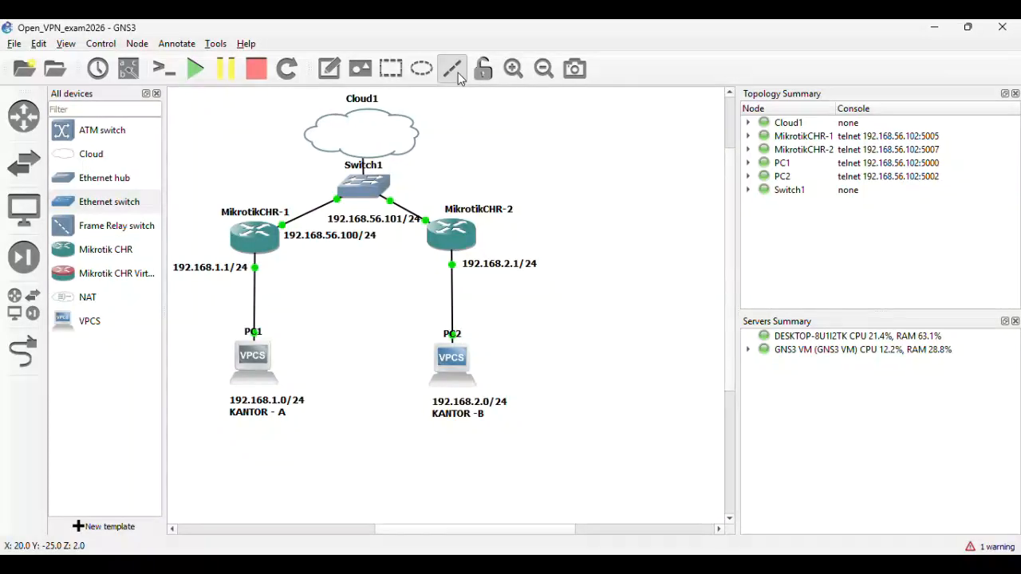
{"action": "left_click", "coordinate": [281, 351]}
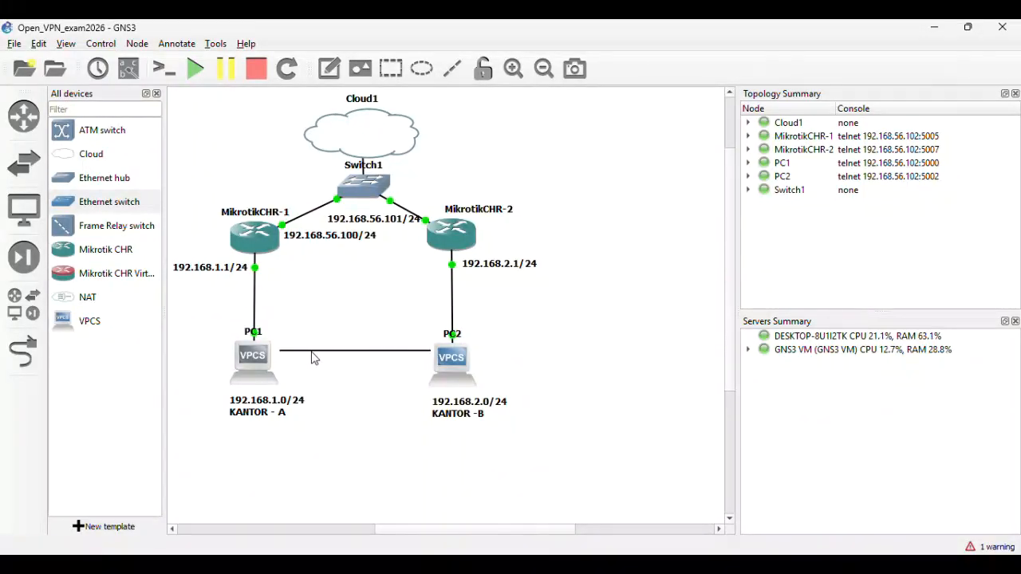
{"action": "left_click", "coordinate": [319, 350]}
{"action": "right_click", "coordinate": [319, 351]}
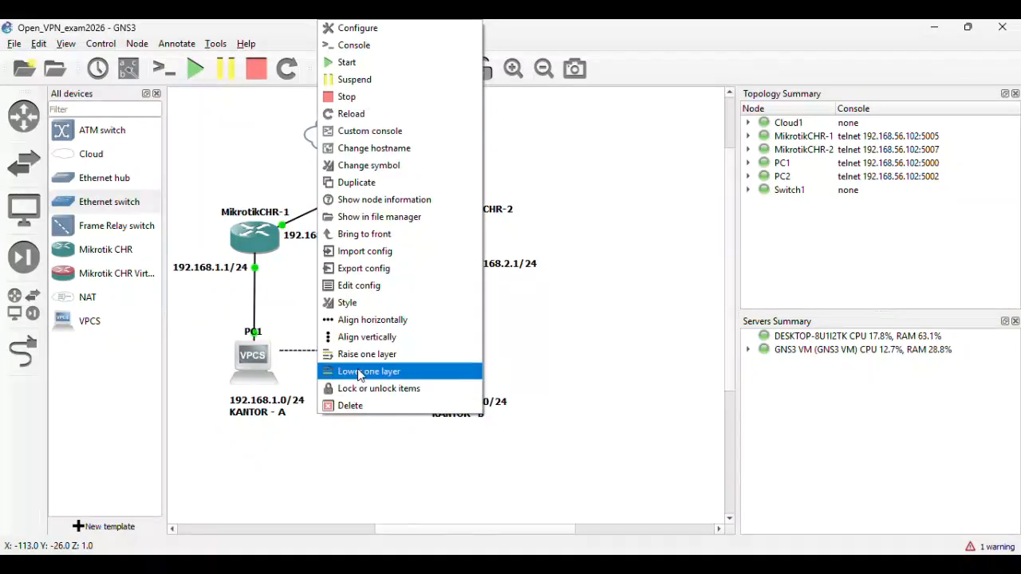
{"action": "left_click", "coordinate": [721, 314]}
- Style the PC1–PC2 line red, dashed, 3 px thick
{"action": "left_click", "coordinate": [390, 350]}
{"action": "right_click", "coordinate": [390, 350]}
{"action": "left_click", "coordinate": [419, 378]}
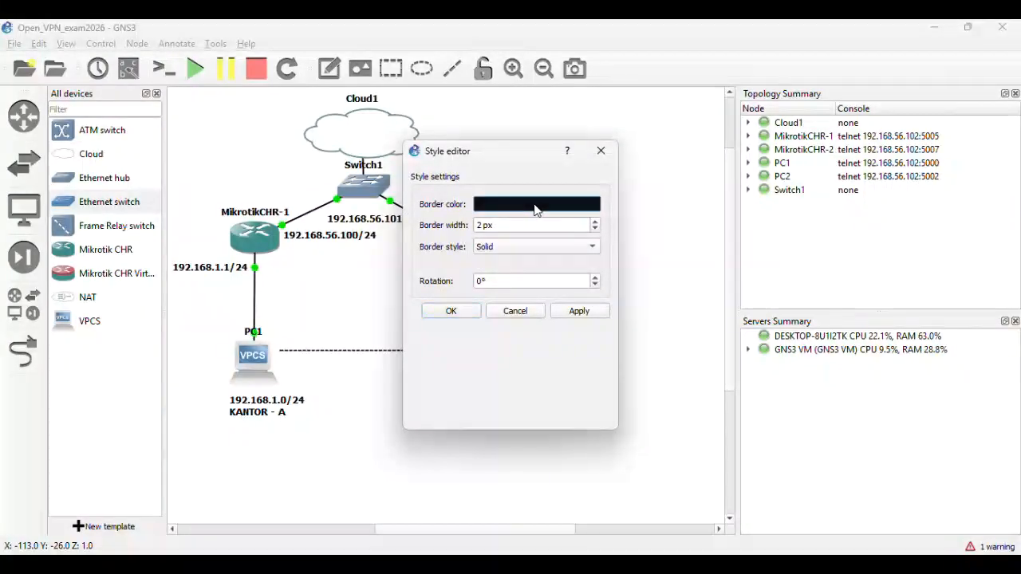
{"action": "left_click", "coordinate": [534, 204]}
{"action": "left_click", "coordinate": [355, 220]}
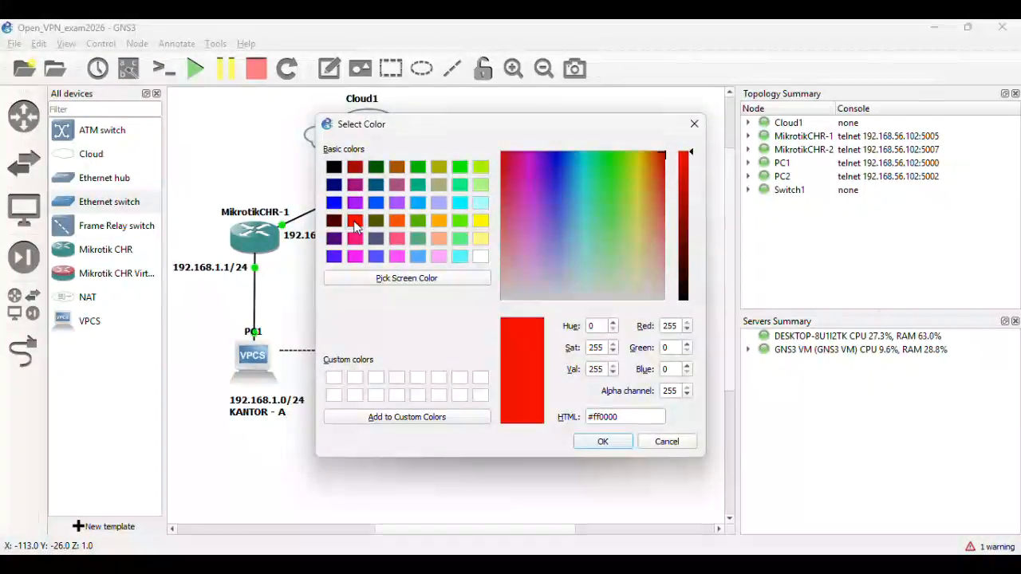
{"action": "left_click", "coordinate": [601, 442]}
{"action": "left_click", "coordinate": [517, 250]}
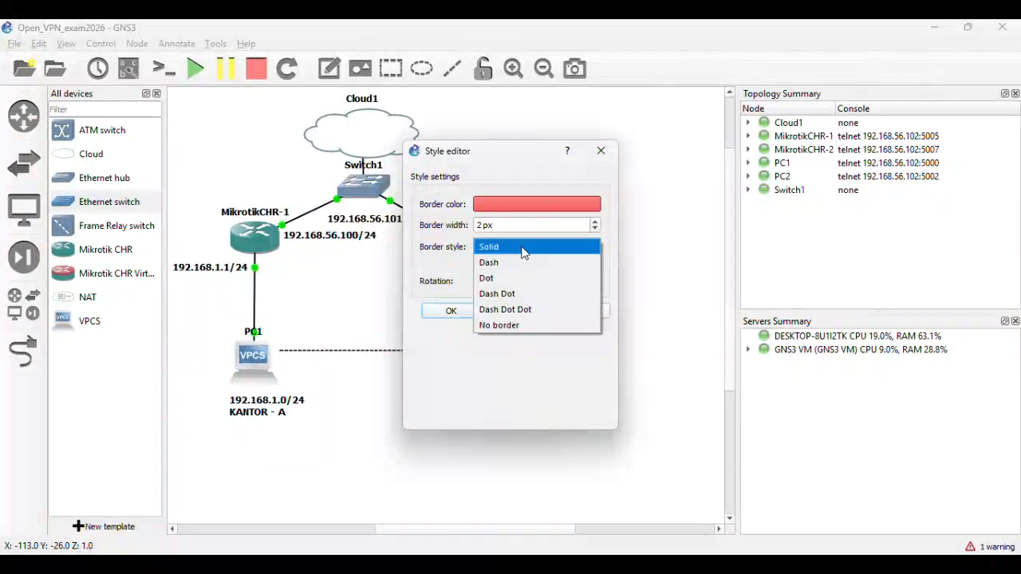
{"action": "left_click", "coordinate": [525, 263]}
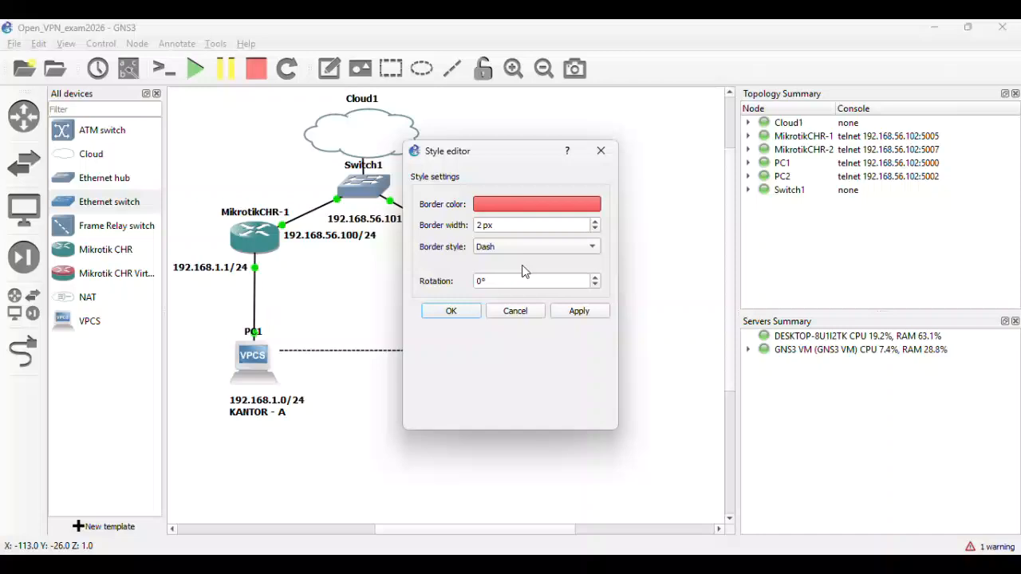
{"action": "left_click", "coordinate": [595, 222]}
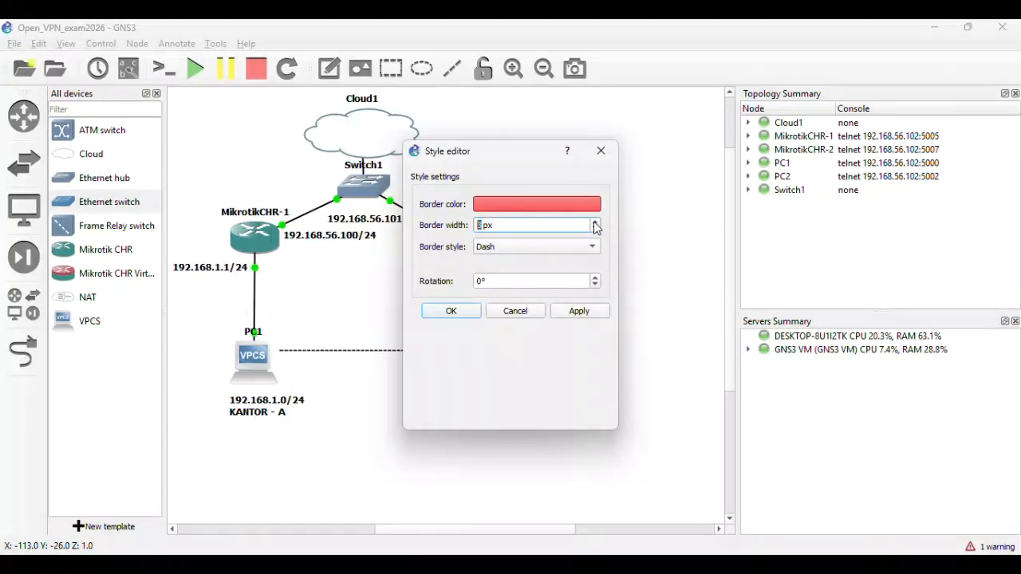
{"action": "left_click", "coordinate": [583, 311]}
{"action": "left_click", "coordinate": [456, 312]}
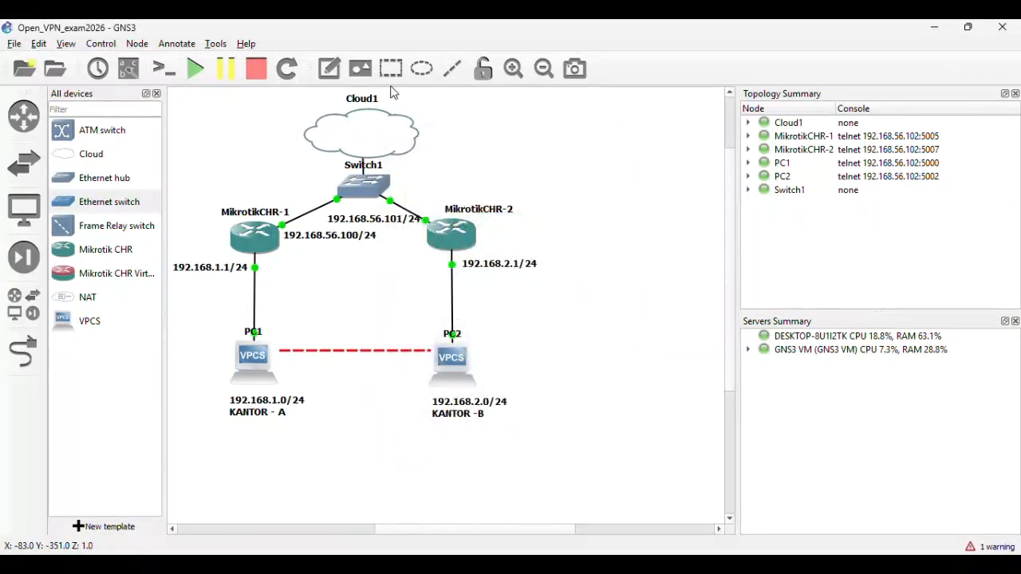
- Add an 'OpenVPN' text note just above the red dashed line
{"action": "left_click", "coordinate": [329, 69]}
{"action": "left_click", "coordinate": [340, 325]}
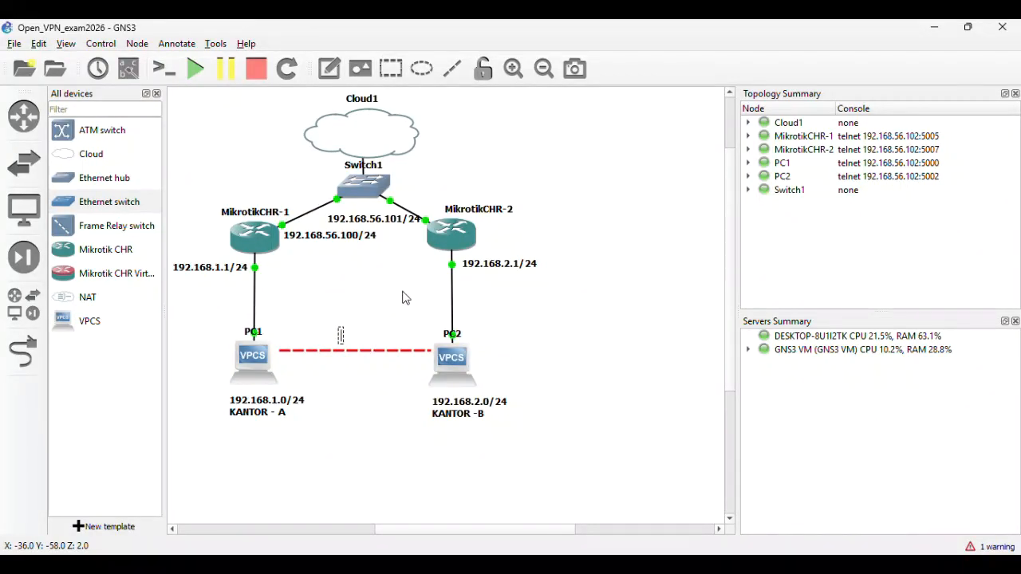
{"action": "type", "text": "OpenVPN"}
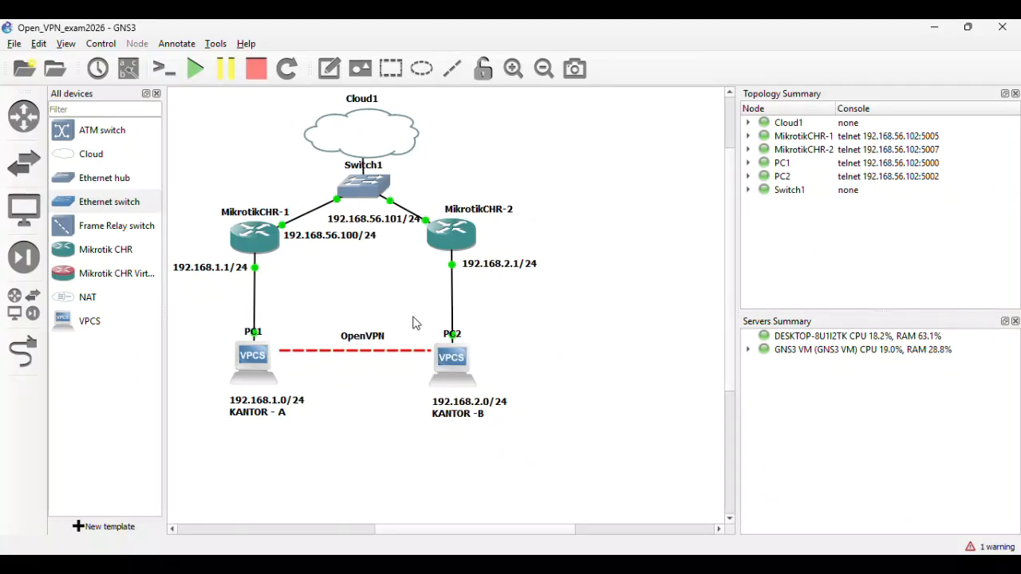
{"action": "left_click_drag", "start_coordinate": [367, 341], "coordinate": [366, 341]}
{"action": "left_click", "coordinate": [622, 348]}
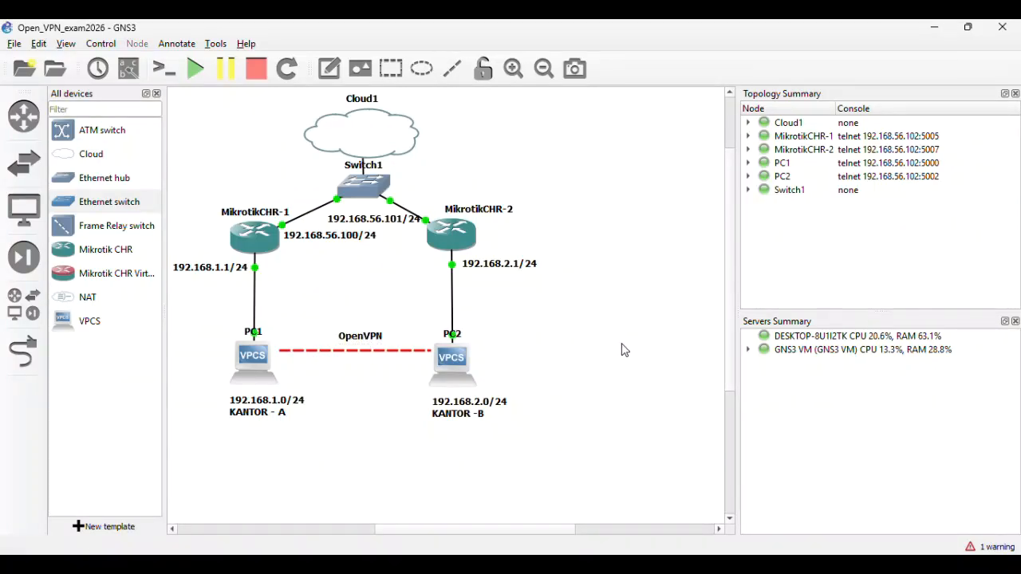